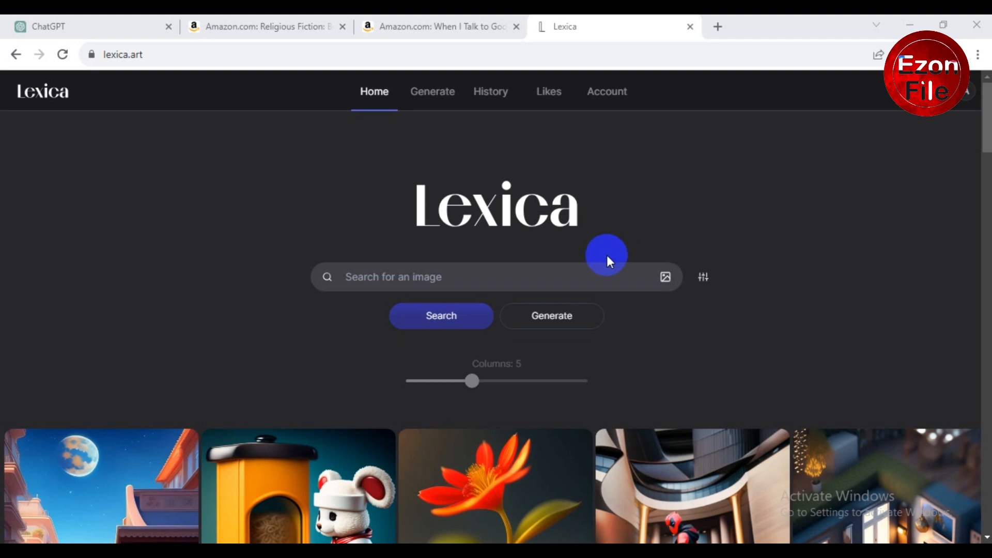
- Switch to Amazon and look through the best-selling and highly rated Children's Religious Fiction Books
{"action": "left_click", "coordinate": [268, 21]}
{"action": "mouse_move", "coordinate": [421, 243]}
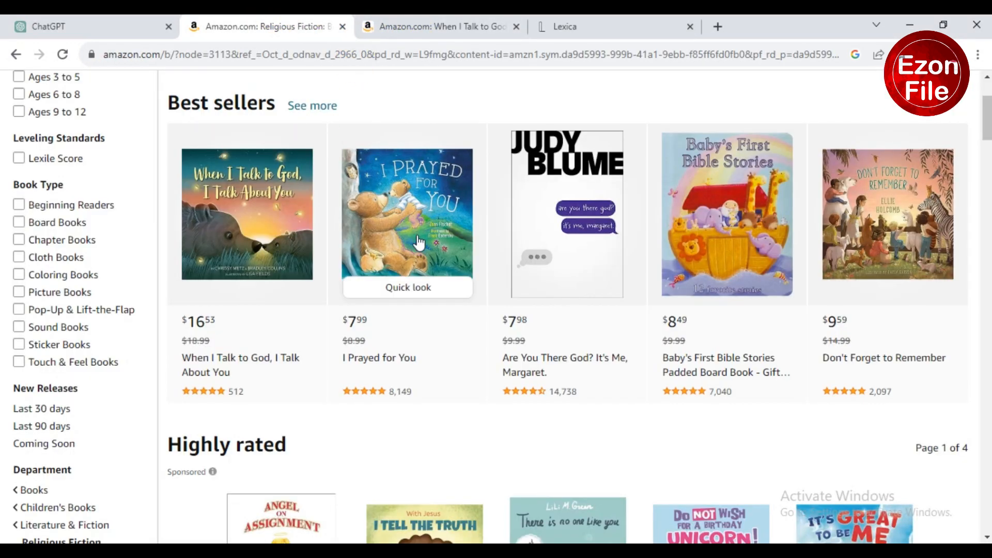
{"action": "scroll", "coordinate": [462, 253], "scroll_direction": "up", "scroll_amount": 2}
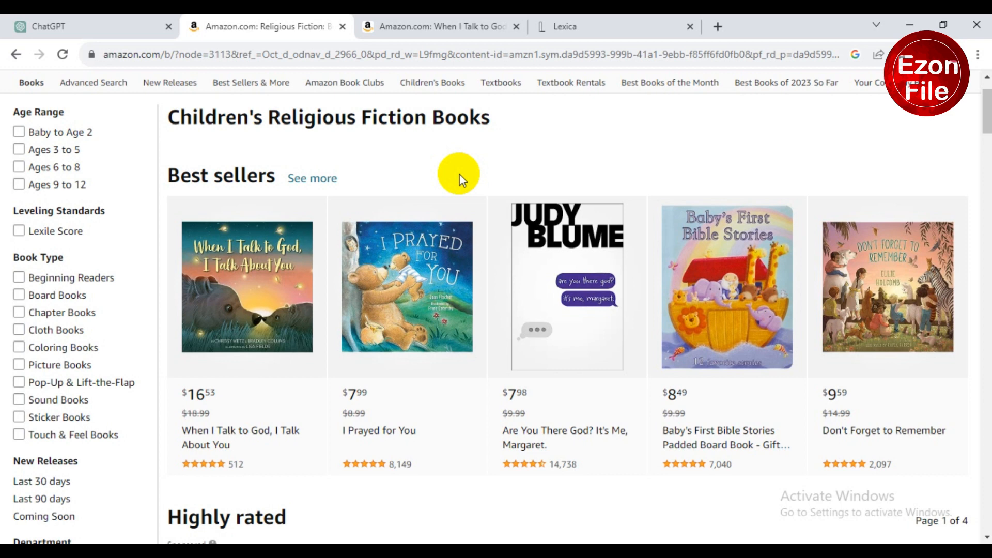
{"action": "scroll", "coordinate": [518, 294], "scroll_direction": "down", "scroll_amount": 3}
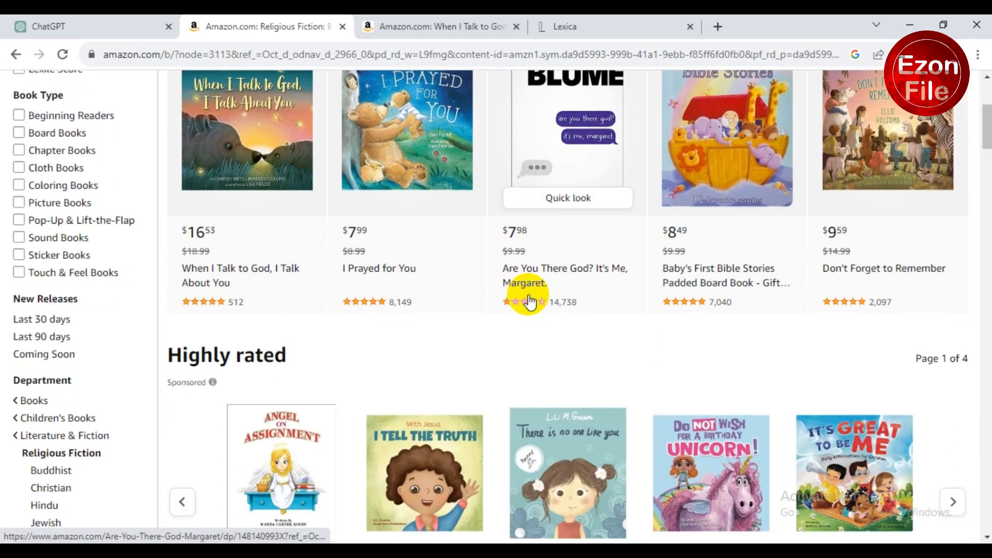
{"action": "scroll", "coordinate": [532, 297], "scroll_direction": "down", "scroll_amount": 2}
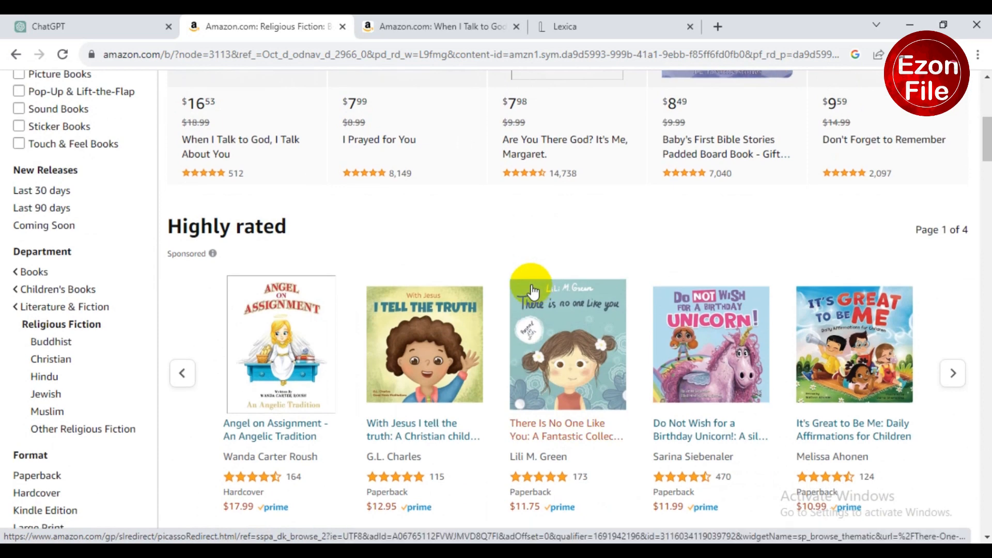
{"action": "scroll", "coordinate": [537, 289], "scroll_direction": "down", "scroll_amount": 5}
- Examine the Amazon product page of the picture book "When I Talk to God, I Talk About You"
{"action": "left_click", "coordinate": [442, 23]}
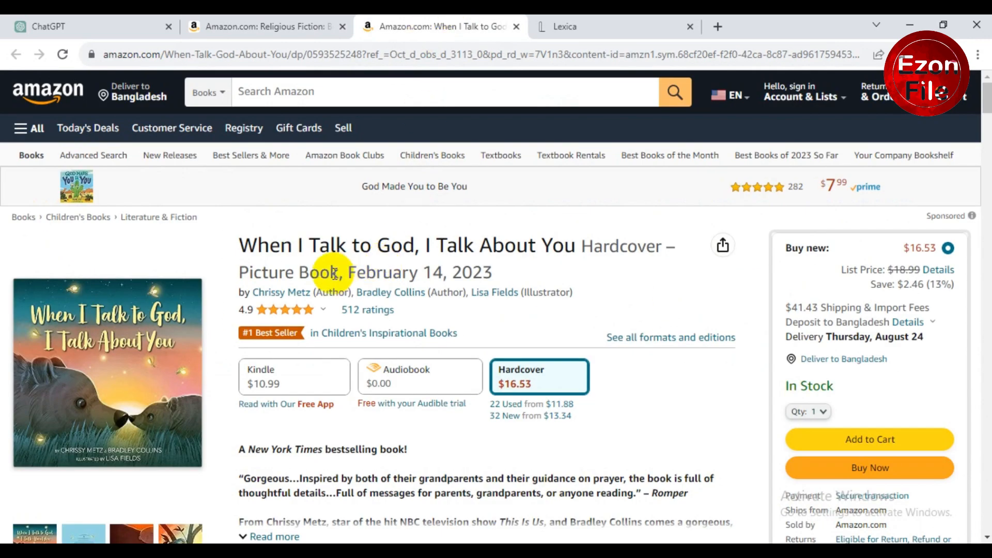
{"action": "scroll", "coordinate": [390, 327], "scroll_direction": "down", "scroll_amount": 8}
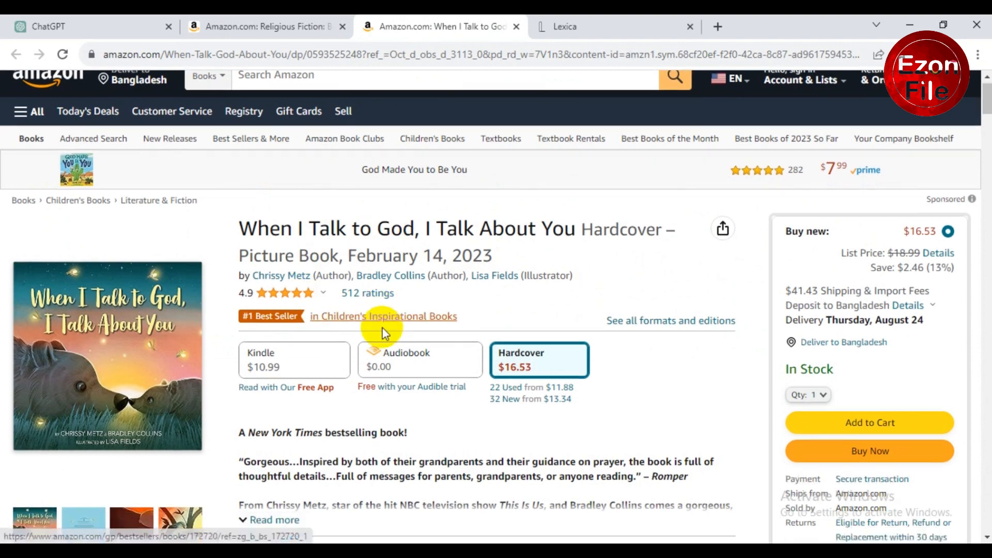
{"action": "scroll", "coordinate": [391, 328], "scroll_direction": "up", "scroll_amount": 3}
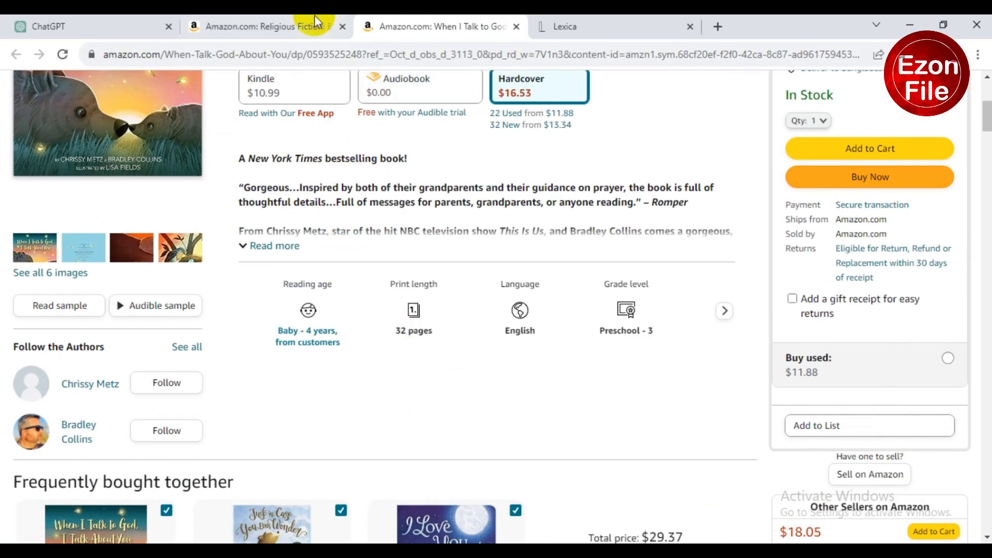
{"action": "left_click", "coordinate": [286, 24]}
- Look at the ChatGPT start page and the Lexica image search page
{"action": "left_click", "coordinate": [56, 31]}
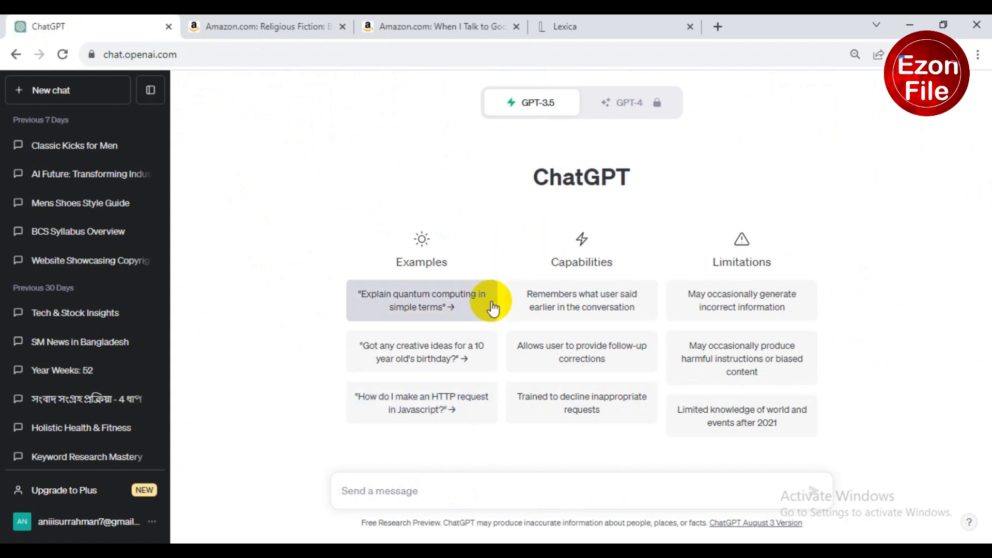
{"action": "left_click", "coordinate": [607, 26]}
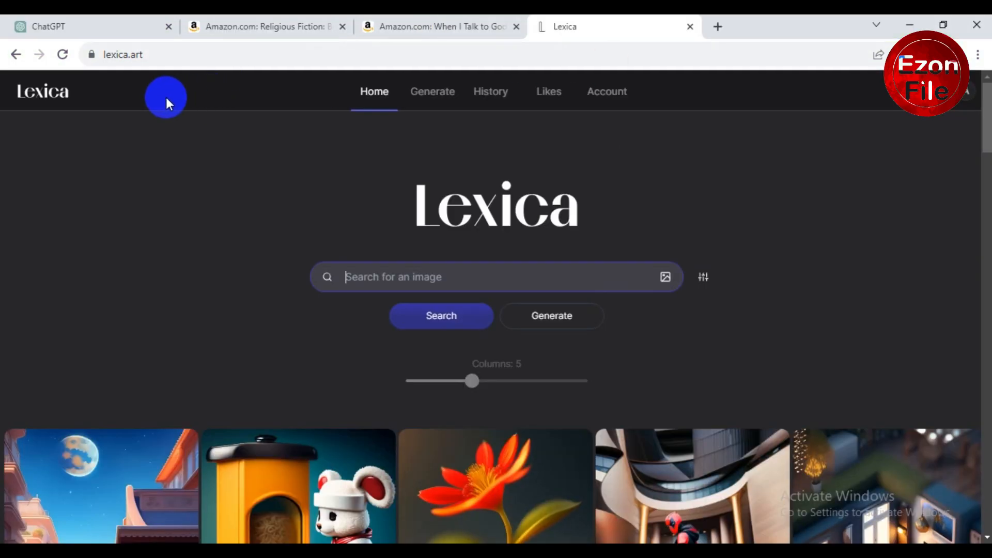
- Switch to ChatGPT, hide the chat history sidebar and send the prompt "write a story for kids"
{"action": "left_click", "coordinate": [89, 18]}
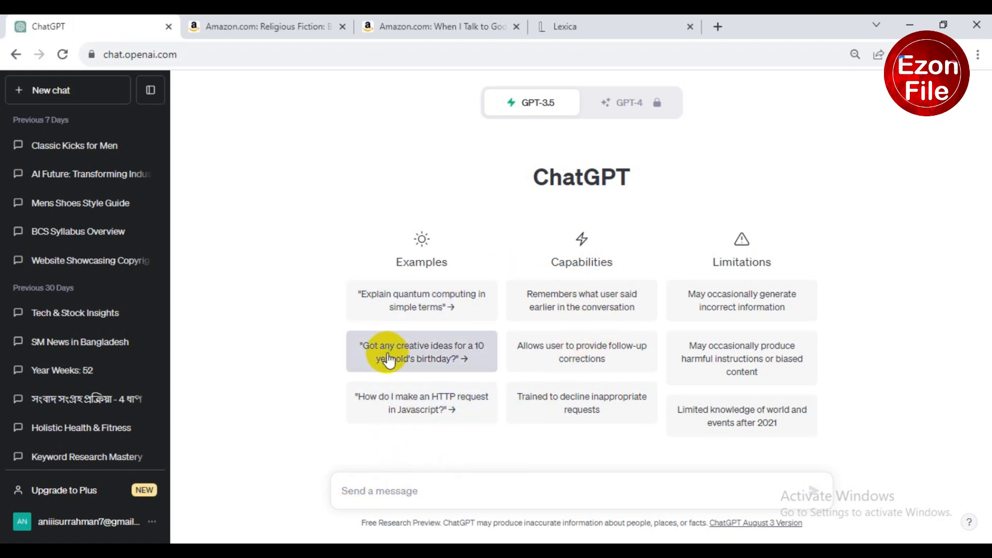
{"action": "scroll", "coordinate": [90, 289], "scroll_direction": "down", "scroll_amount": 4}
{"action": "scroll", "coordinate": [150, 266], "scroll_direction": "up", "scroll_amount": 4}
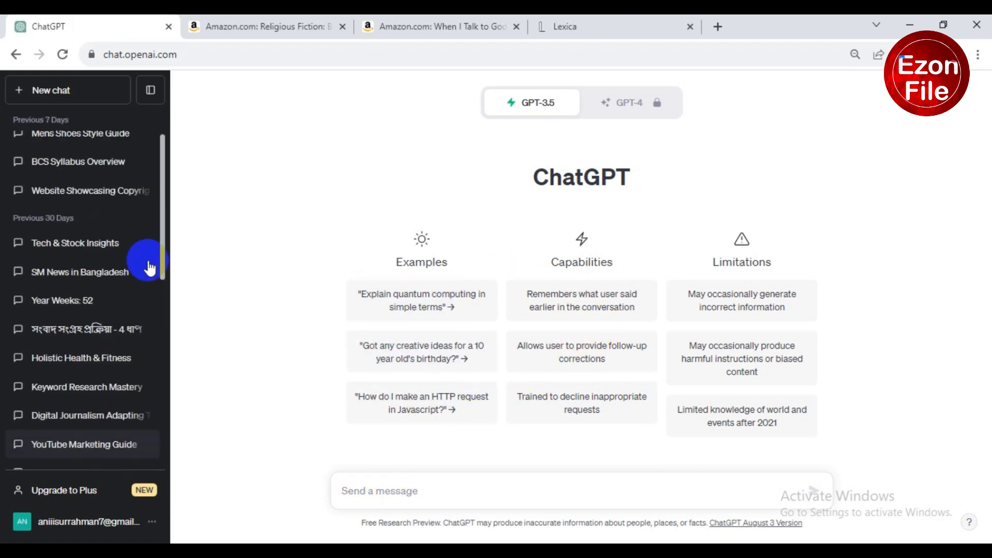
{"action": "left_click", "coordinate": [150, 90]}
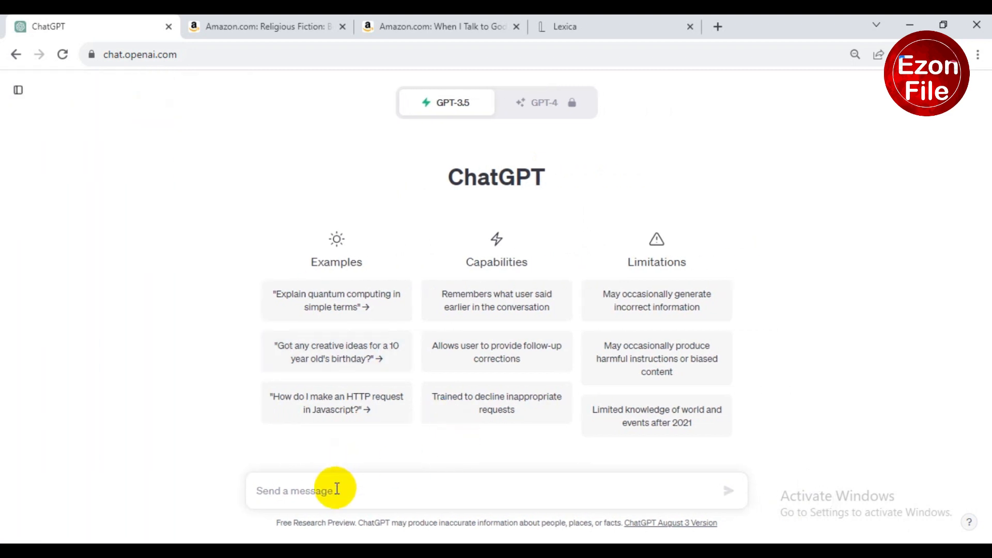
{"action": "type", "text": "w"}
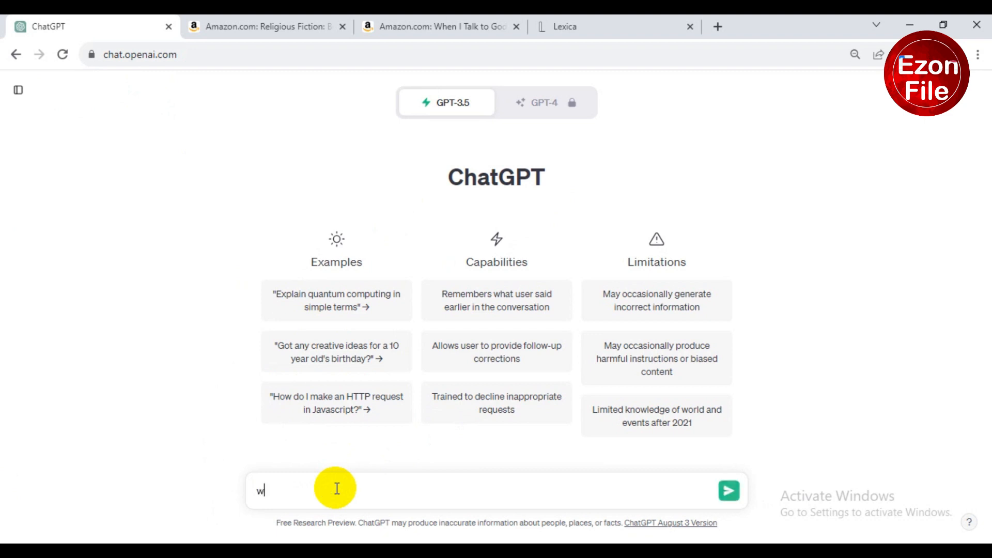
{"action": "type", "text": "rite a story "}
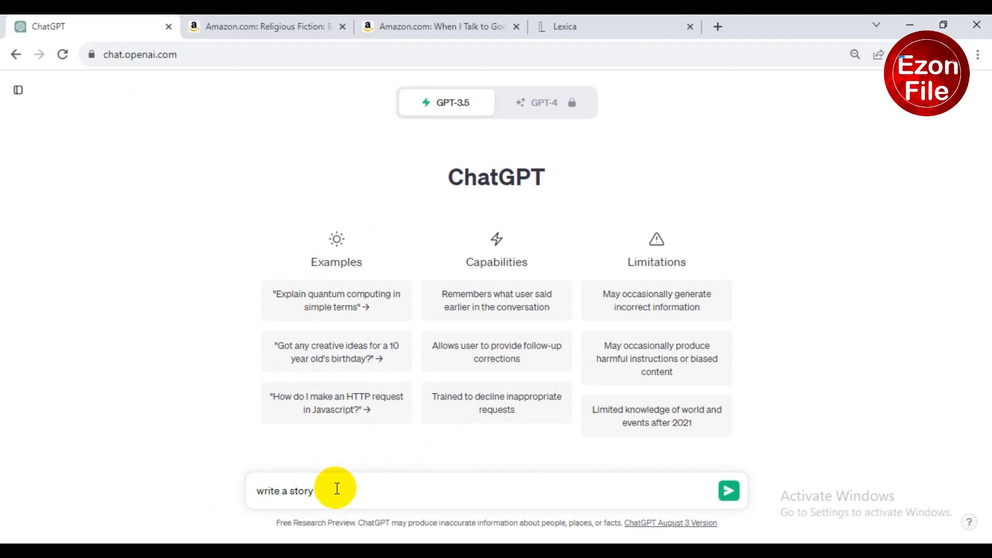
{"action": "type", "text": "for kids"}
{"action": "key", "text": "Return"}
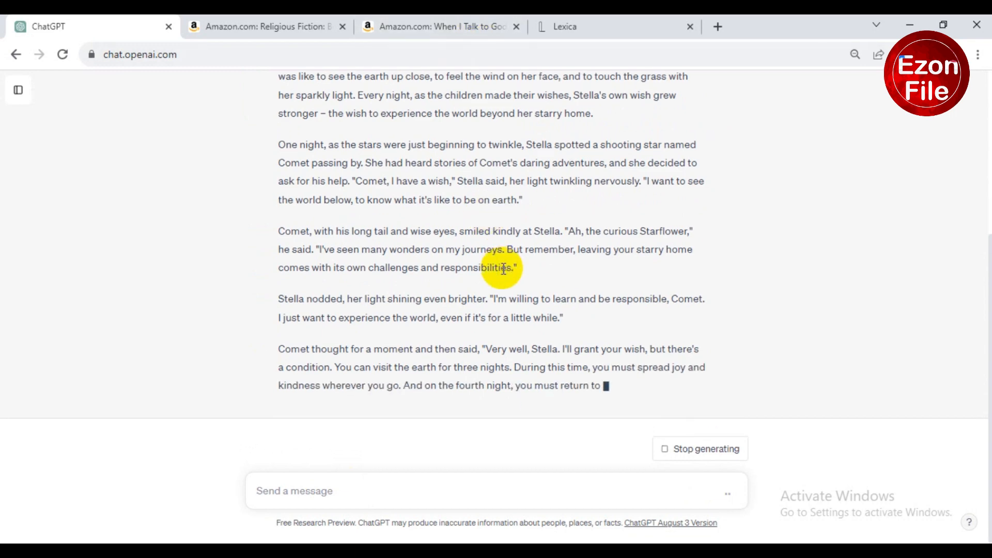
- Read through the generated kids' story from its title to its ending
{"action": "scroll", "coordinate": [496, 290], "scroll_direction": "up", "scroll_amount": 3}
{"action": "scroll", "coordinate": [494, 294], "scroll_direction": "up", "scroll_amount": 3}
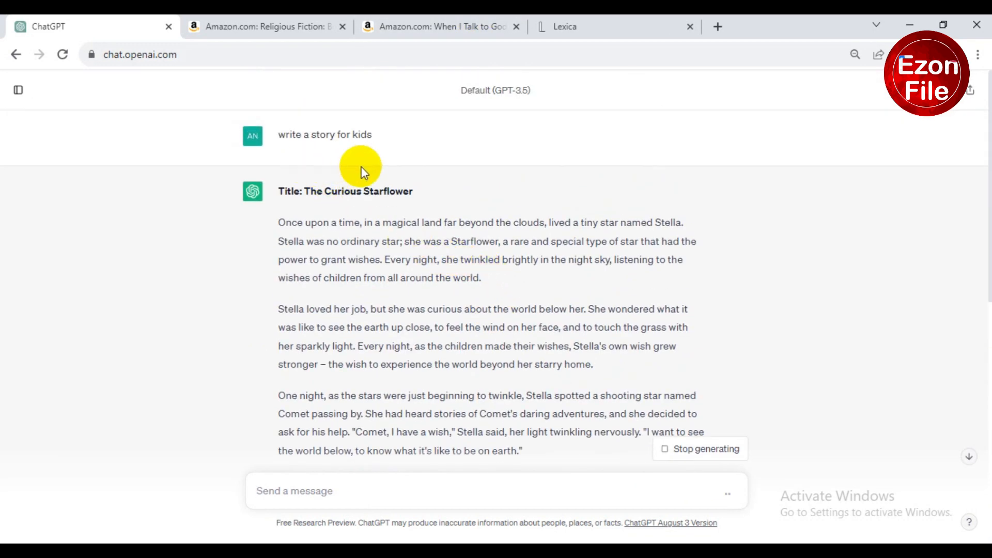
{"action": "scroll", "coordinate": [365, 172], "scroll_direction": "down", "scroll_amount": 6}
{"action": "scroll", "coordinate": [367, 171], "scroll_direction": "down", "scroll_amount": 7}
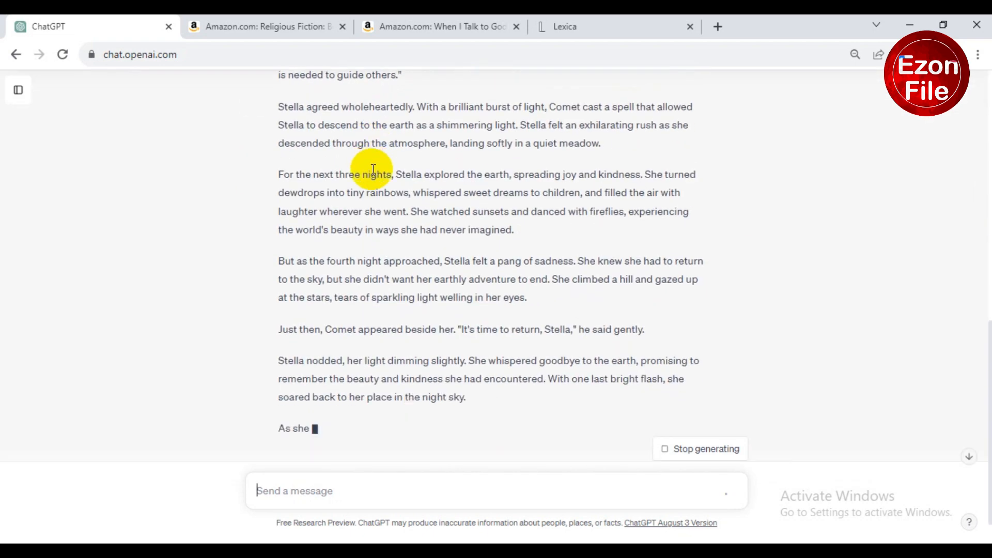
{"action": "scroll", "coordinate": [433, 196], "scroll_direction": "down", "scroll_amount": 2}
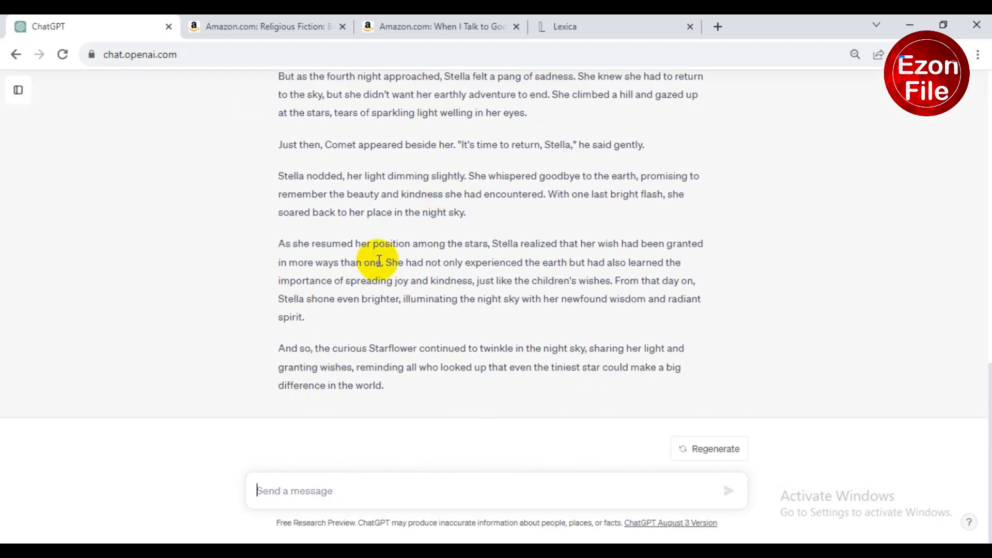
{"action": "scroll", "coordinate": [403, 237], "scroll_direction": "up", "scroll_amount": 16}
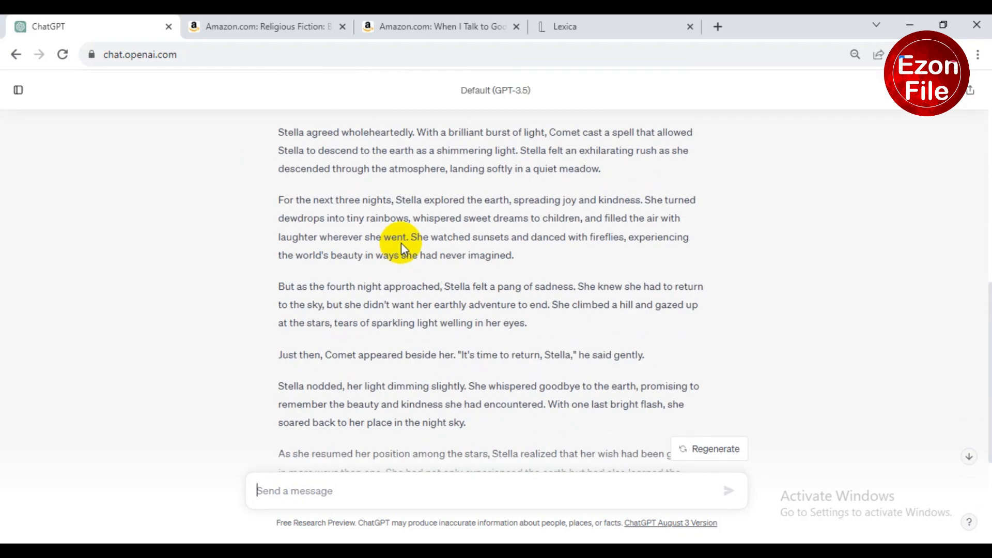
{"action": "scroll", "coordinate": [406, 246], "scroll_direction": "down", "scroll_amount": 2}
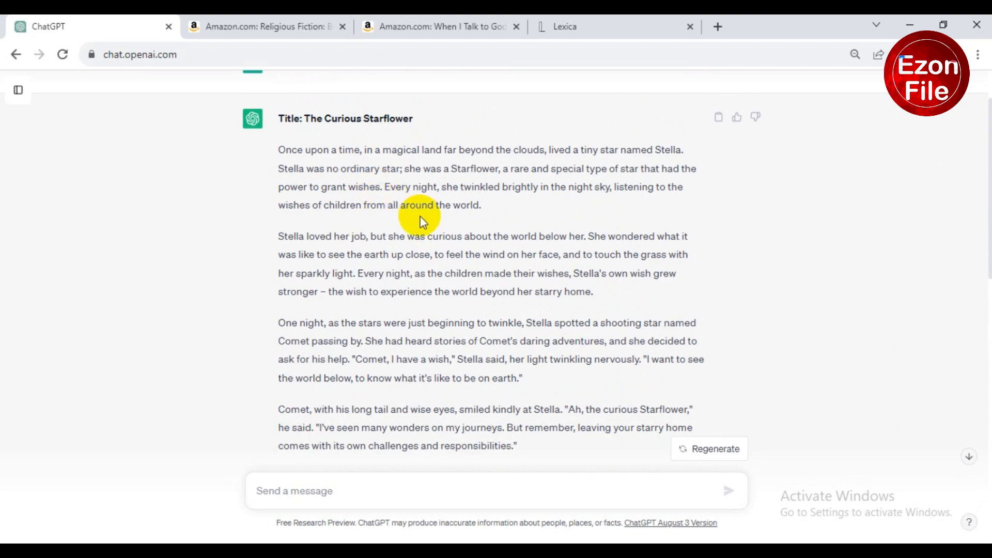
{"action": "scroll", "coordinate": [421, 220], "scroll_direction": "down", "scroll_amount": 8}
{"action": "scroll", "coordinate": [420, 213], "scroll_direction": "down", "scroll_amount": 5}
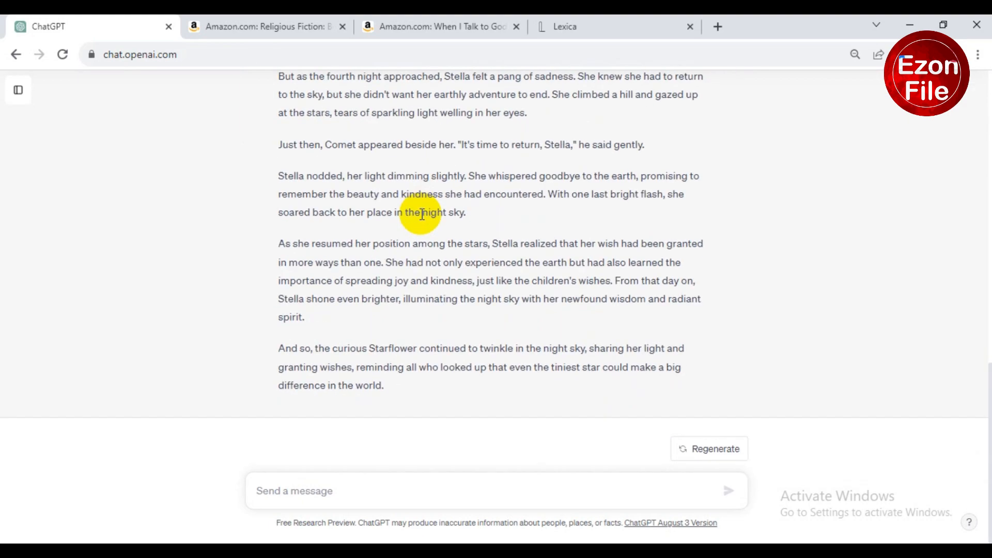
{"action": "scroll", "coordinate": [416, 210], "scroll_direction": "up", "scroll_amount": 14}
{"action": "scroll", "coordinate": [416, 222], "scroll_direction": "down", "scroll_amount": 3}
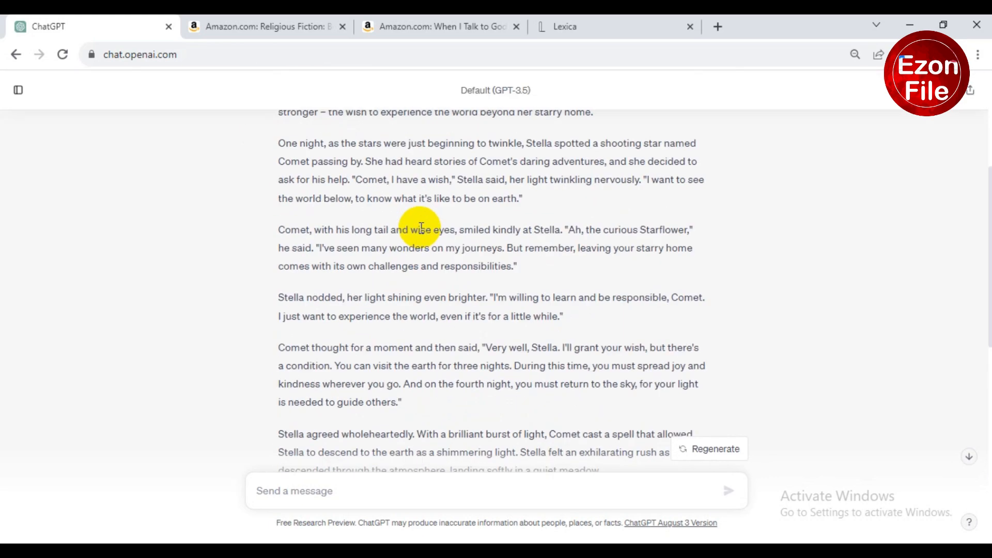
{"action": "scroll", "coordinate": [434, 225], "scroll_direction": "up", "scroll_amount": 5}
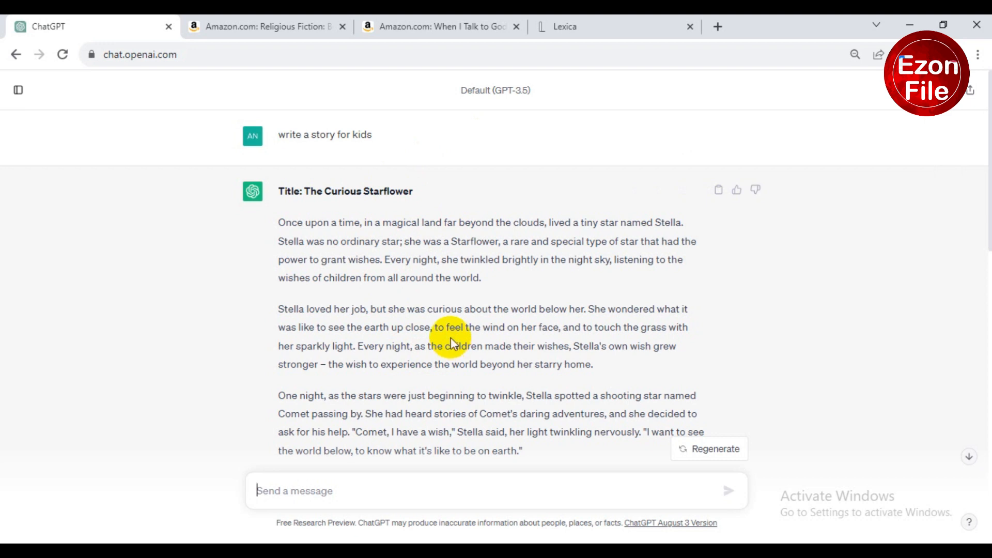
- Check Lexica briefly, return to ChatGPT and send the prompt "write 3 prompt for some image generate from this story"
{"action": "left_click", "coordinate": [598, 19]}
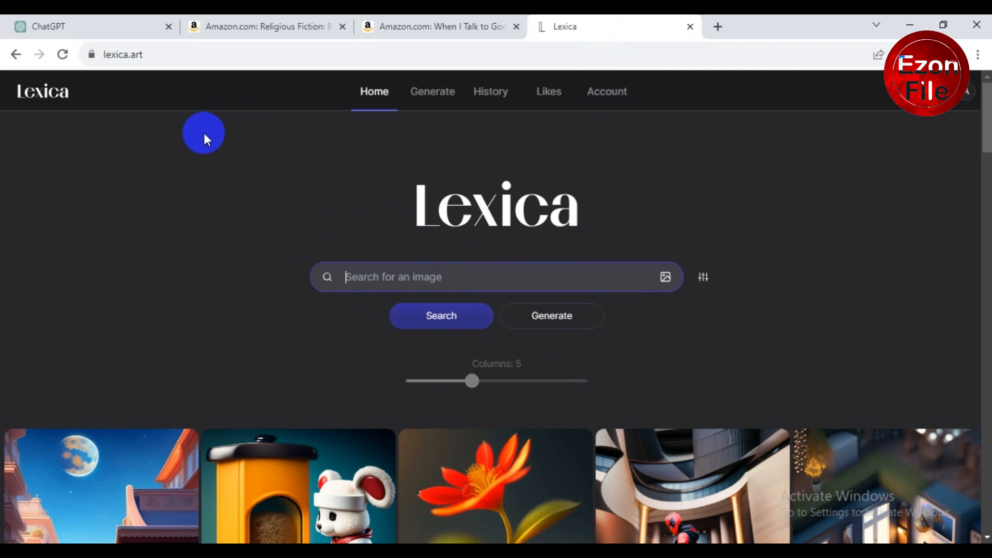
{"action": "left_click", "coordinate": [62, 26]}
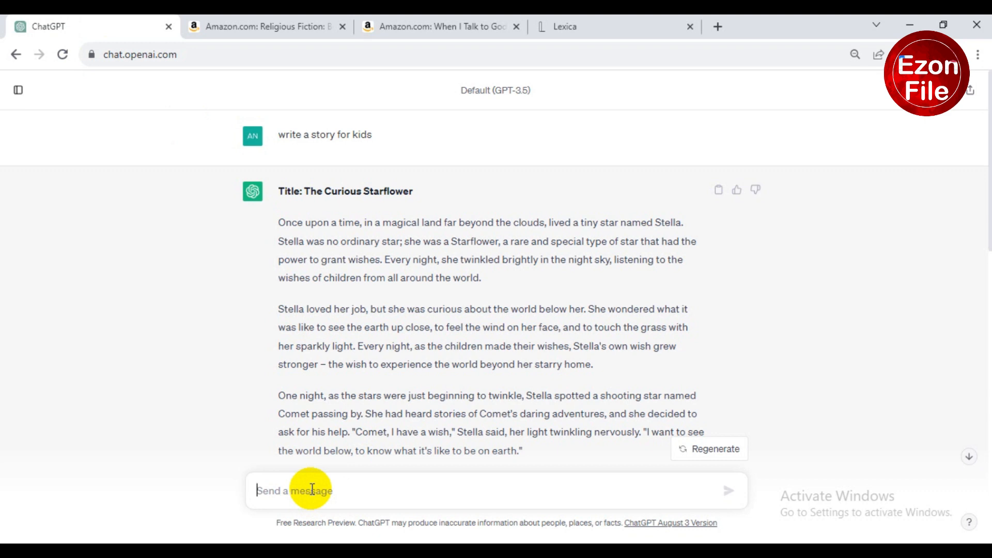
{"action": "type", "text": "write prom"}
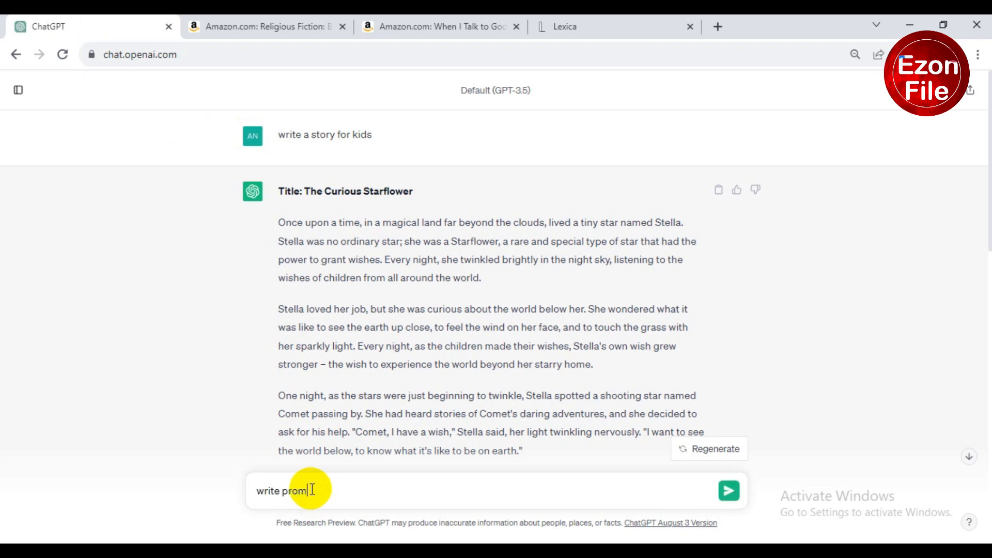
{"action": "type", "text": "pt for some image "}
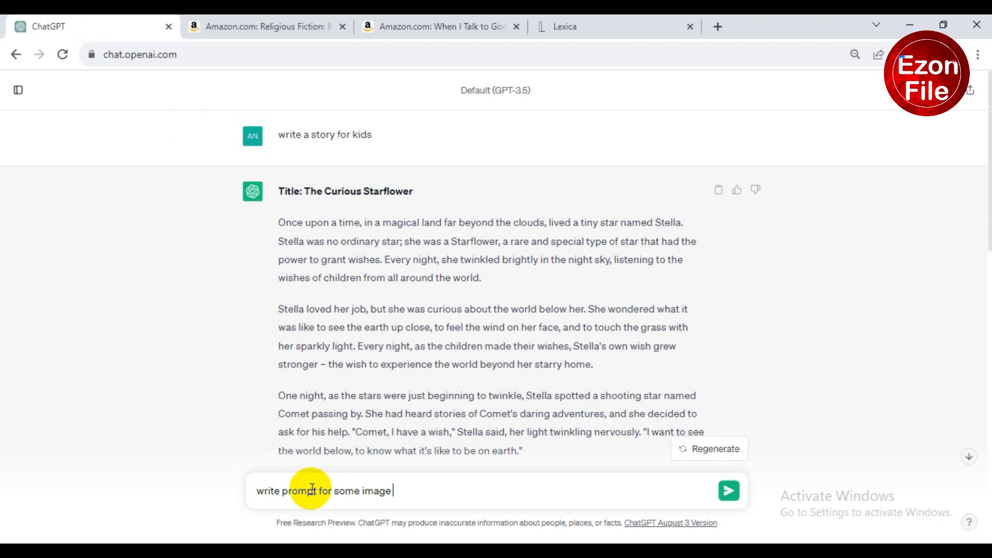
{"action": "type", "text": "generate from this "}
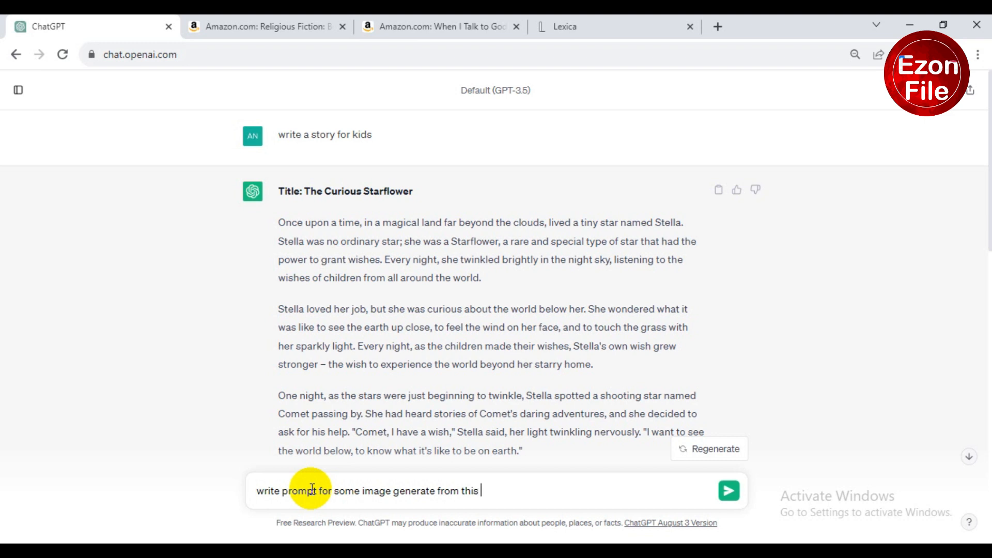
{"action": "type", "text": "story"}
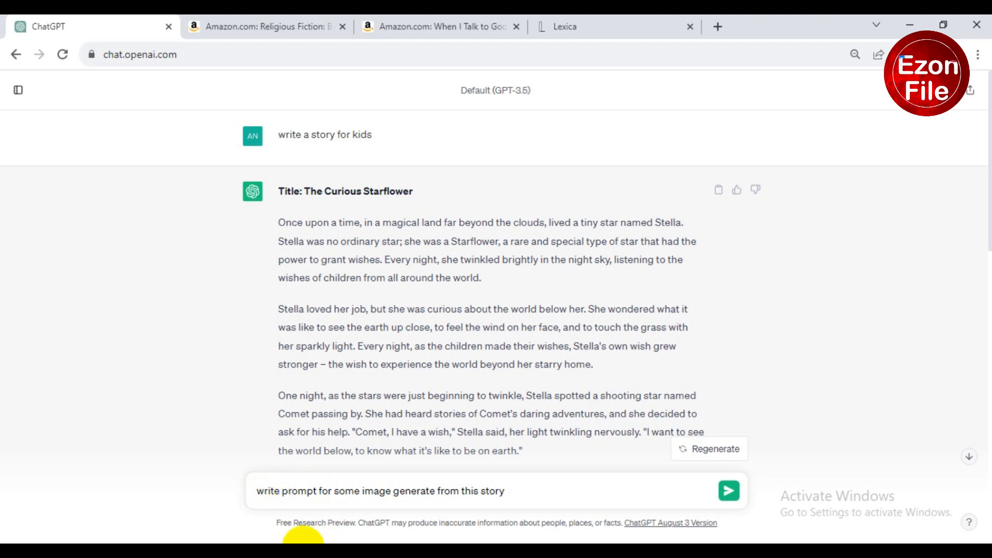
{"action": "mouse_move", "coordinate": [297, 539]}
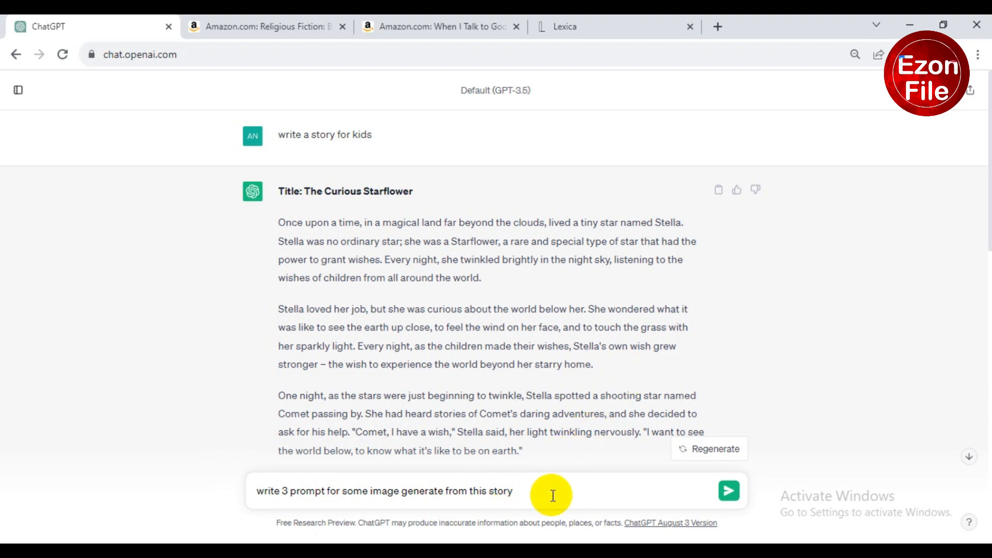
{"action": "left_click", "coordinate": [730, 494]}
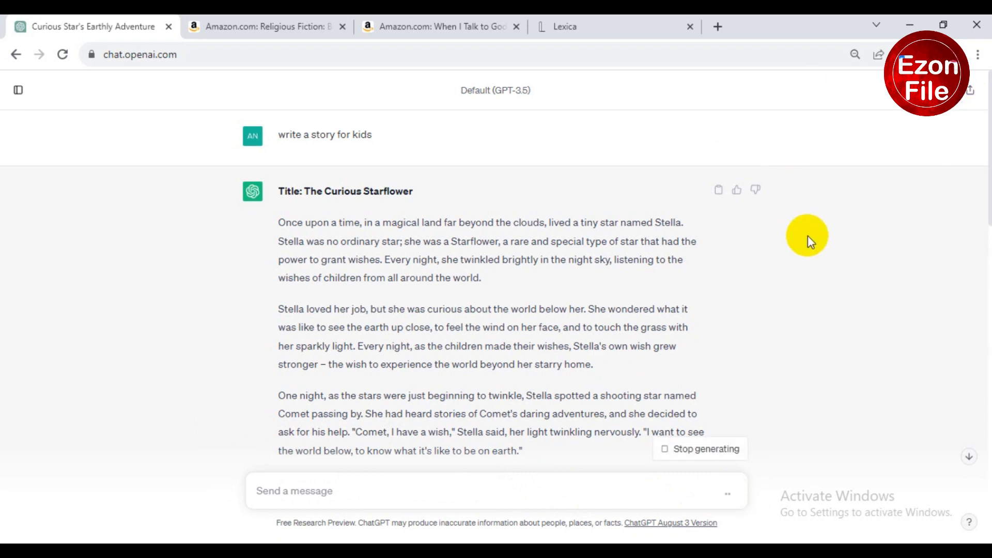
- Read the three image prompts that ChatGPT wrote for the story
{"action": "scroll", "coordinate": [807, 236], "scroll_direction": "down", "scroll_amount": 20}
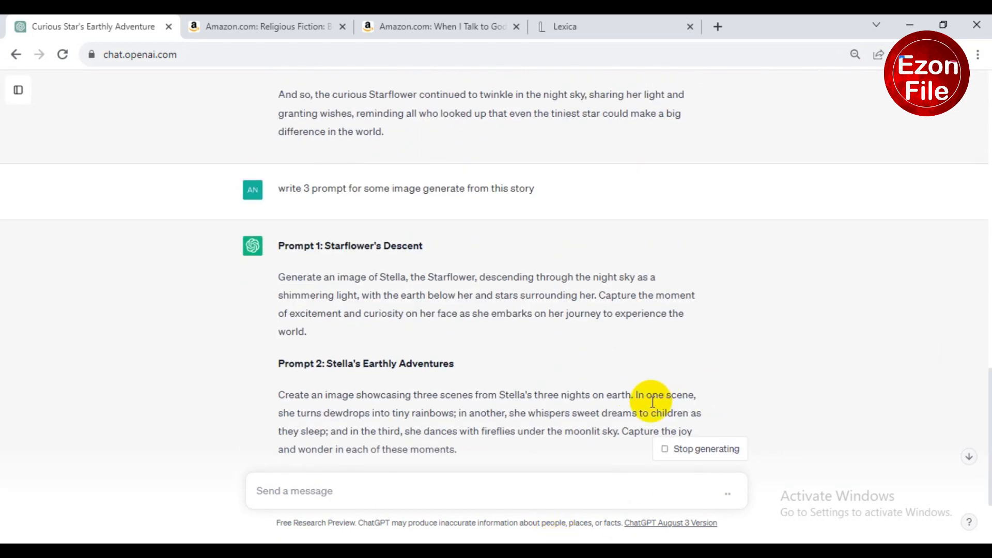
{"action": "scroll", "coordinate": [635, 439], "scroll_direction": "down", "scroll_amount": 2}
{"action": "left_click", "coordinate": [582, 541]}
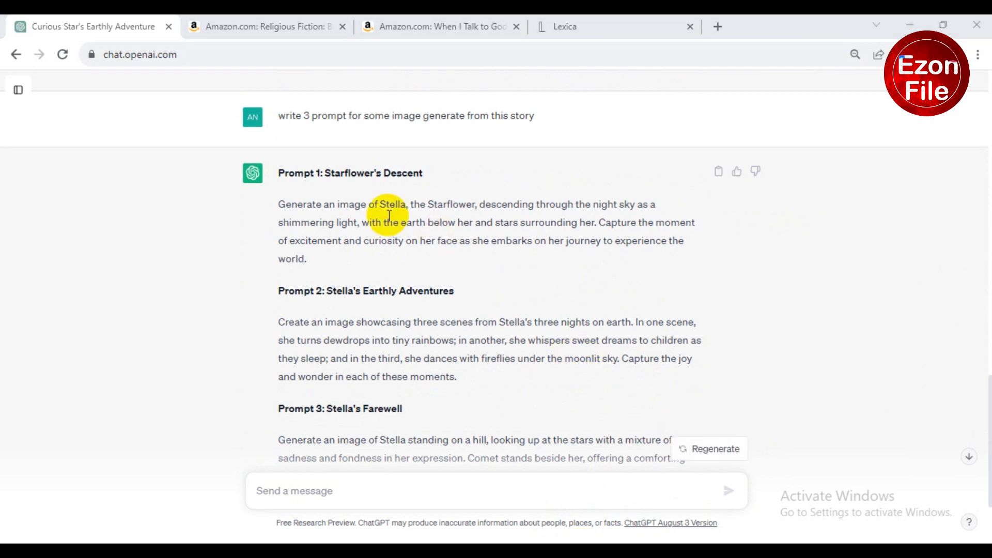
{"action": "scroll", "coordinate": [331, 364], "scroll_direction": "down", "scroll_amount": 3}
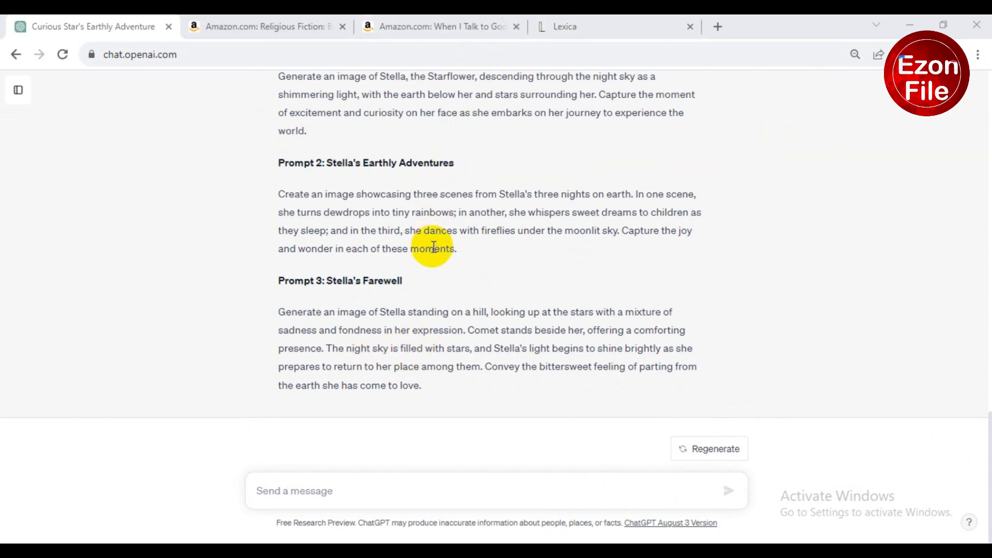
{"action": "scroll", "coordinate": [433, 247], "scroll_direction": "up", "scroll_amount": 5}
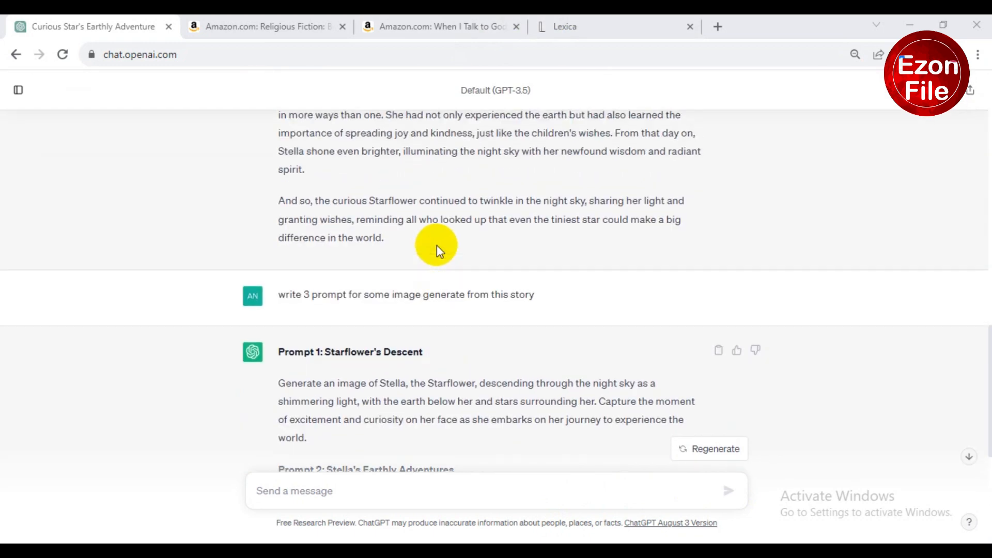
- Switch to Lexica and open its image generation page, ready to enter an image description
{"action": "scroll", "coordinate": [436, 244], "scroll_direction": "up", "scroll_amount": 2}
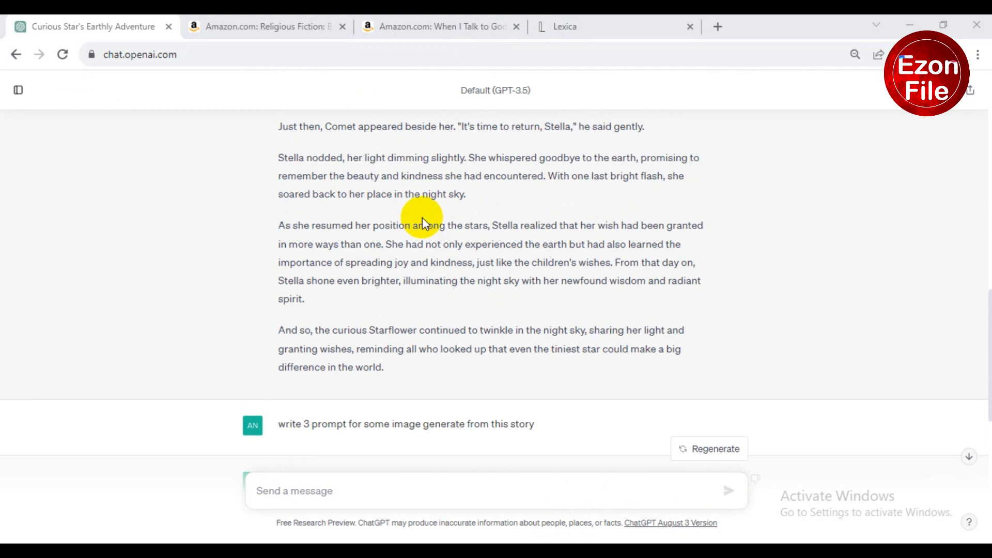
{"action": "scroll", "coordinate": [421, 222], "scroll_direction": "down", "scroll_amount": 4}
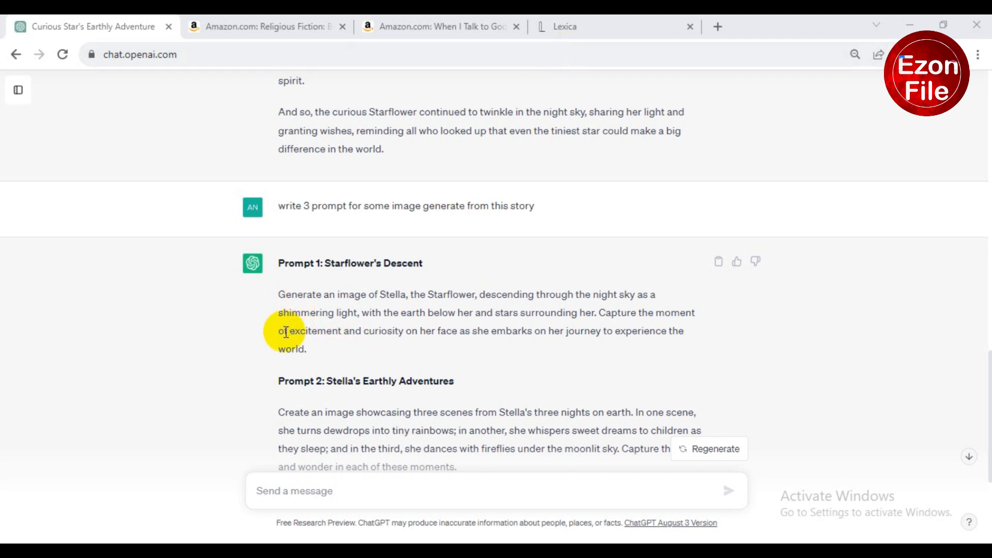
{"action": "left_click", "coordinate": [560, 30]}
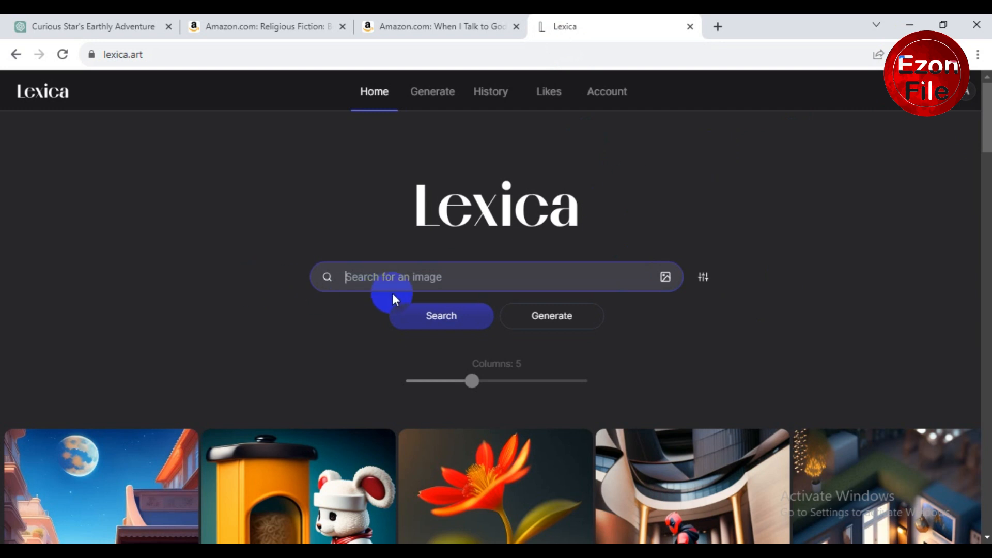
{"action": "left_click", "coordinate": [533, 323]}
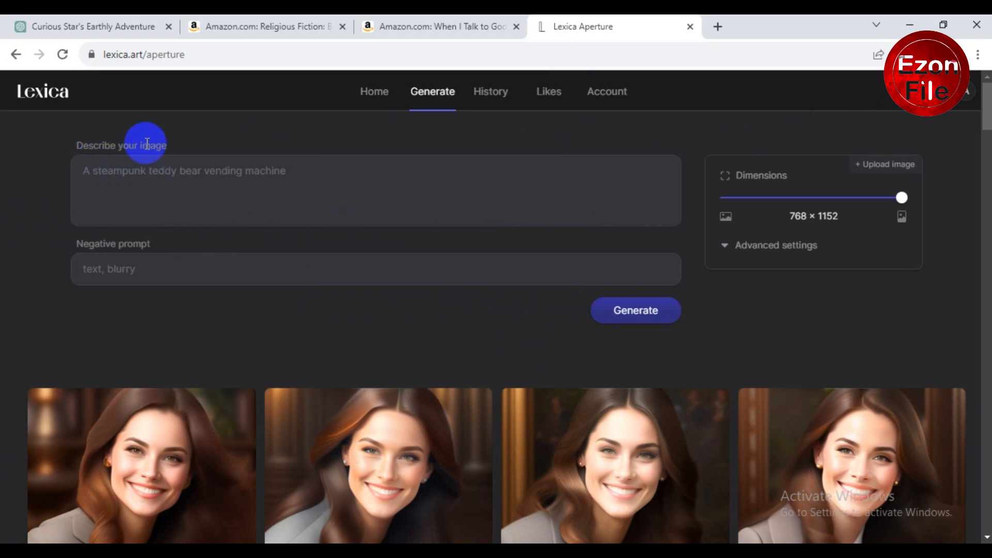
{"action": "left_click", "coordinate": [186, 187]}
- Return to ChatGPT and copy the full description text of Prompt 1, Starflower's Descent
{"action": "left_click", "coordinate": [79, 20]}
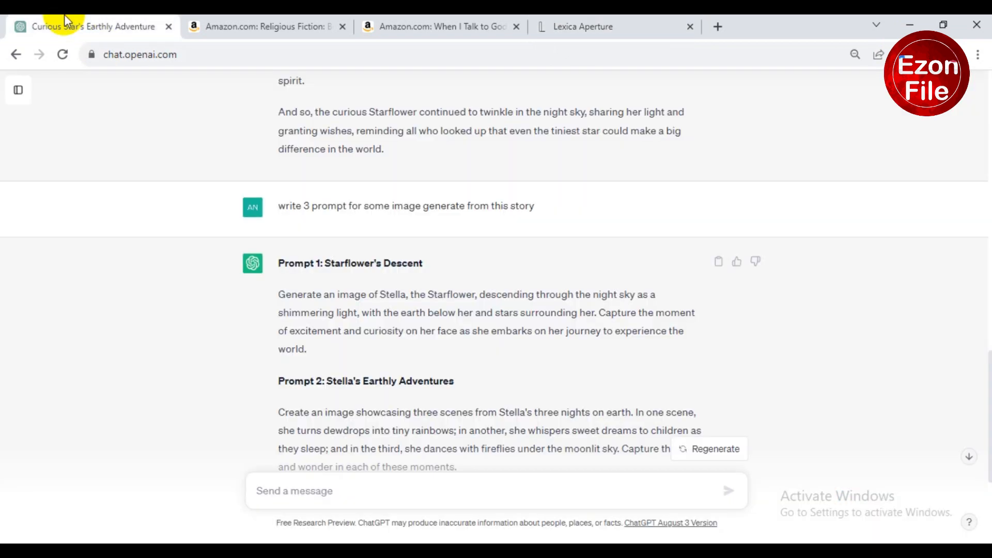
{"action": "scroll", "coordinate": [339, 332], "scroll_direction": "up", "scroll_amount": 1}
{"action": "scroll", "coordinate": [334, 361], "scroll_direction": "down", "scroll_amount": 1}
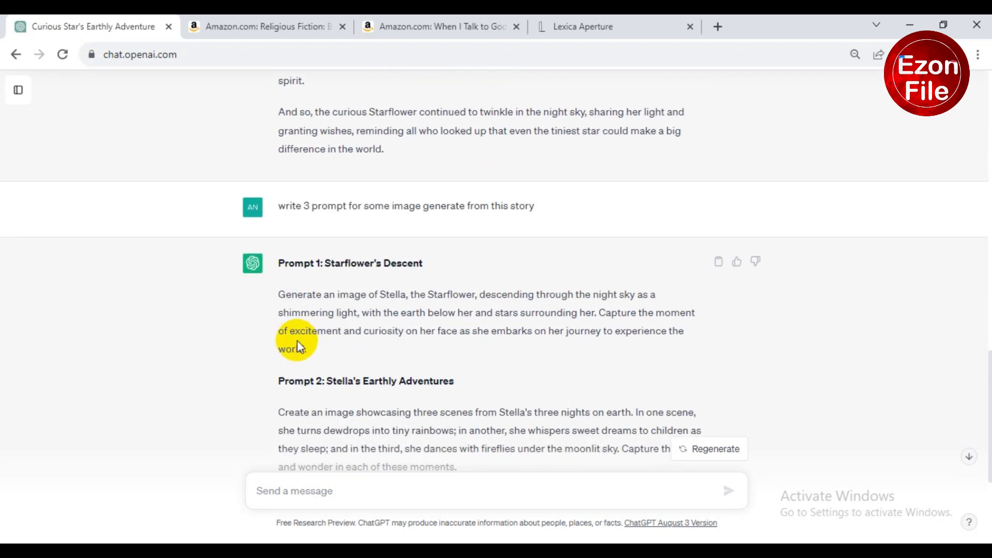
{"action": "left_click_drag", "start_coordinate": [280, 297], "coordinate": [317, 356]}
{"action": "key", "text": "ctrl+c"}
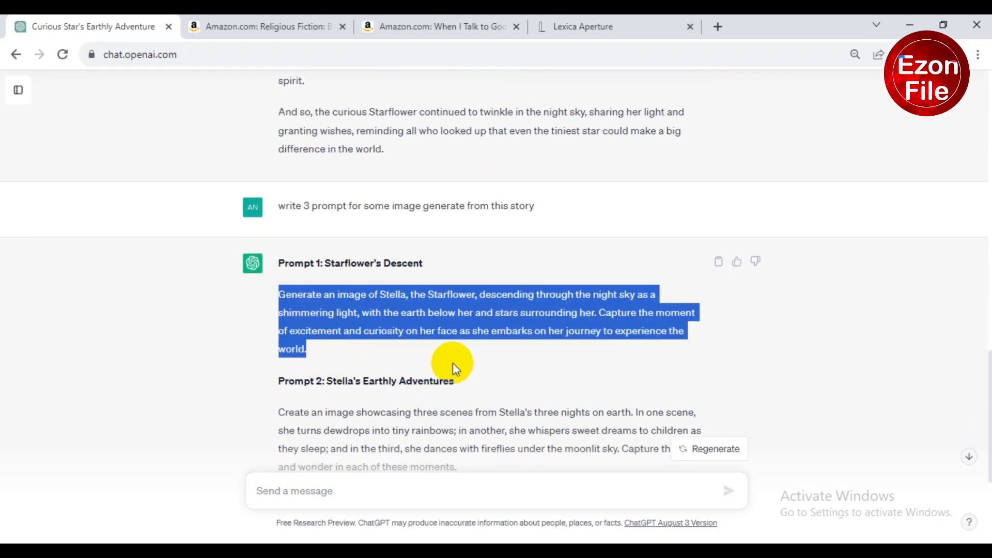
- Switch to Lexica, paste the Starflower's Descent description as the image prompt and generate the images
{"action": "left_click", "coordinate": [646, 16]}
{"action": "left_click", "coordinate": [243, 230]}
{"action": "key", "text": "ctrl+v"}
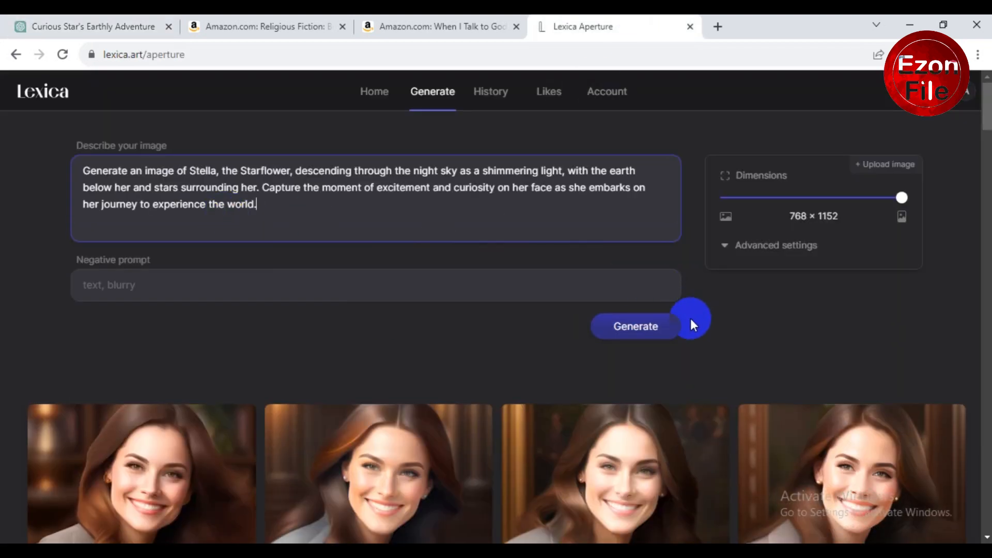
{"action": "left_click", "coordinate": [630, 333]}
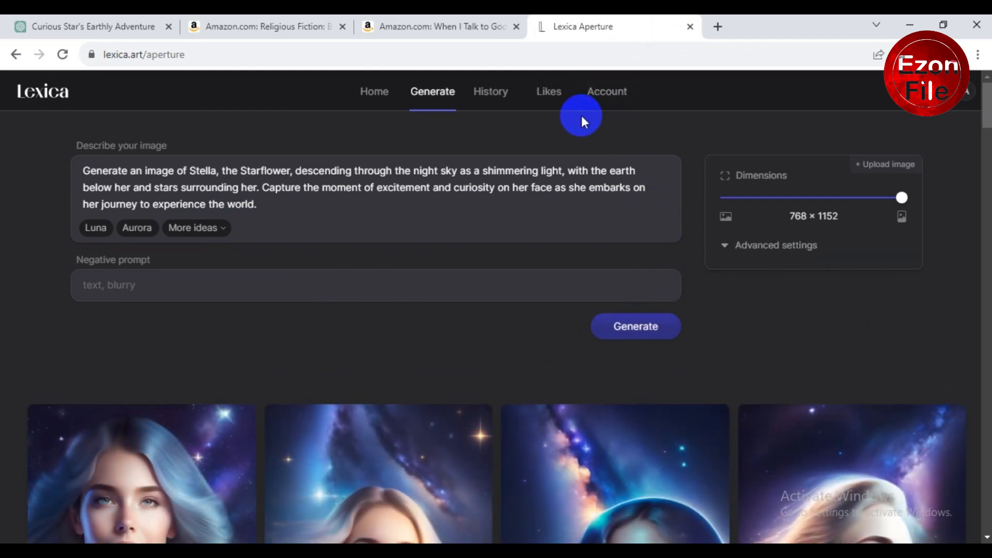
- Examine the four generated Stella images and the prompt text beneath them
{"action": "scroll", "coordinate": [380, 253], "scroll_direction": "down", "scroll_amount": 4}
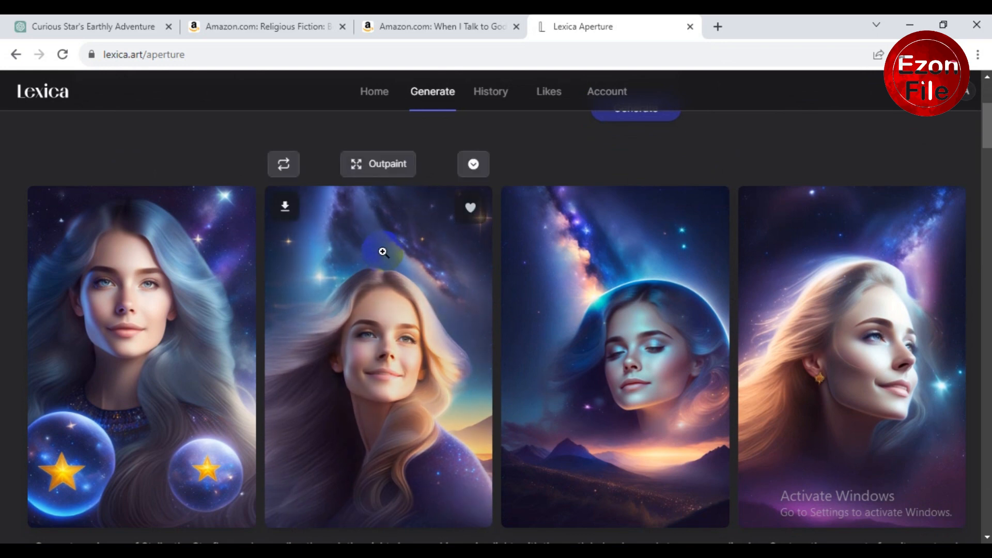
{"action": "scroll", "coordinate": [356, 260], "scroll_direction": "down", "scroll_amount": 2}
{"action": "scroll", "coordinate": [332, 270], "scroll_direction": "up", "scroll_amount": 2}
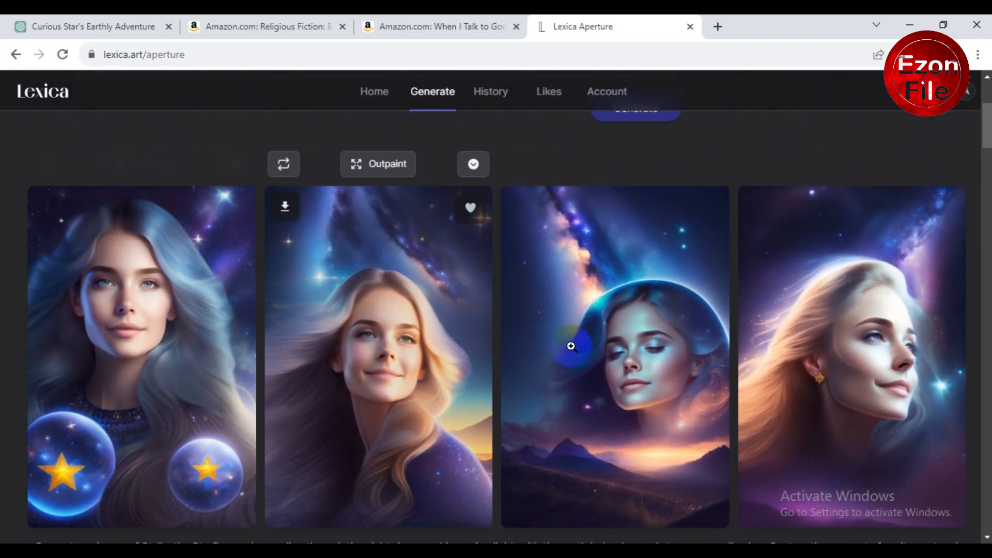
{"action": "scroll", "coordinate": [336, 351], "scroll_direction": "up", "scroll_amount": 2}
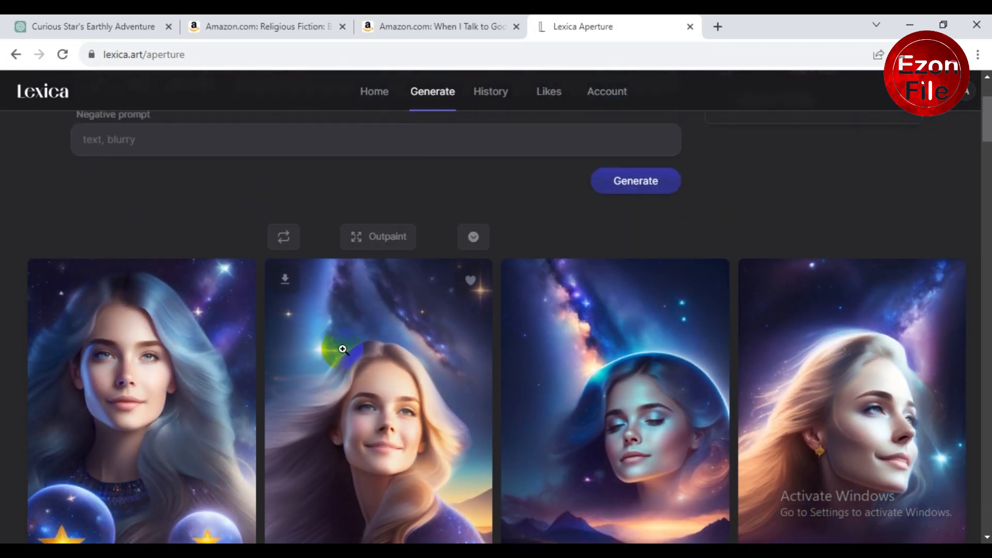
{"action": "scroll", "coordinate": [337, 354], "scroll_direction": "down", "scroll_amount": 3}
{"action": "scroll", "coordinate": [493, 183], "scroll_direction": "up", "scroll_amount": 5}
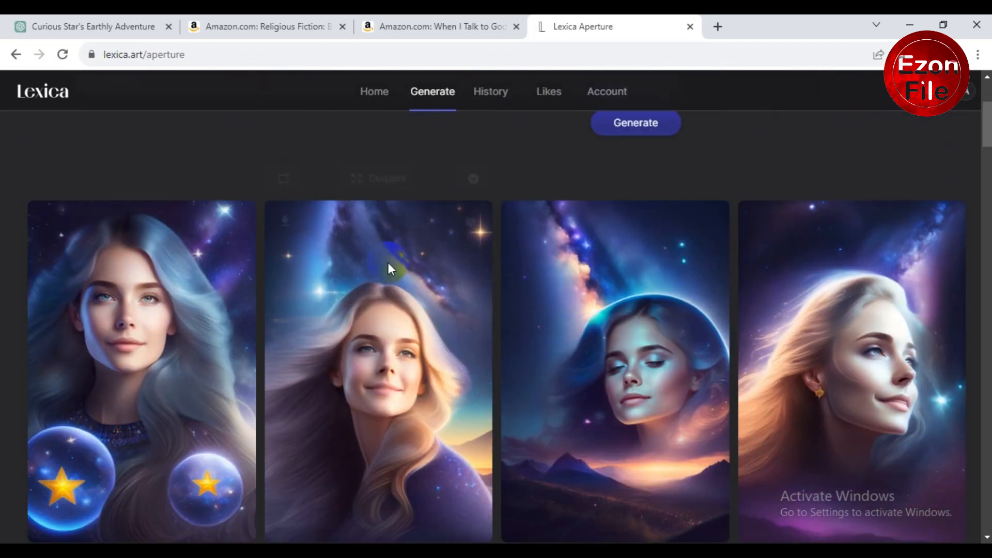
{"action": "scroll", "coordinate": [450, 469], "scroll_direction": "down", "scroll_amount": 5}
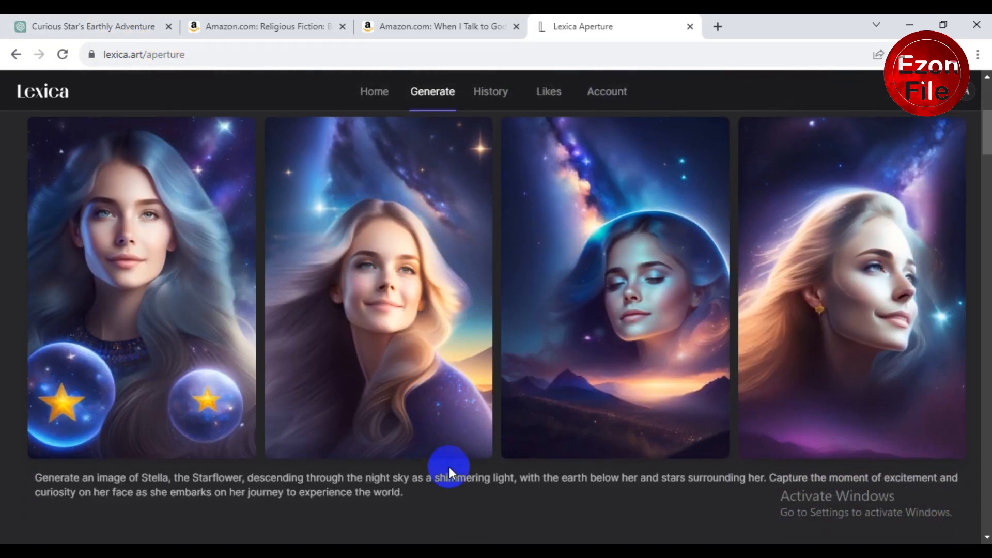
{"action": "scroll", "coordinate": [251, 257], "scroll_direction": "up", "scroll_amount": 2}
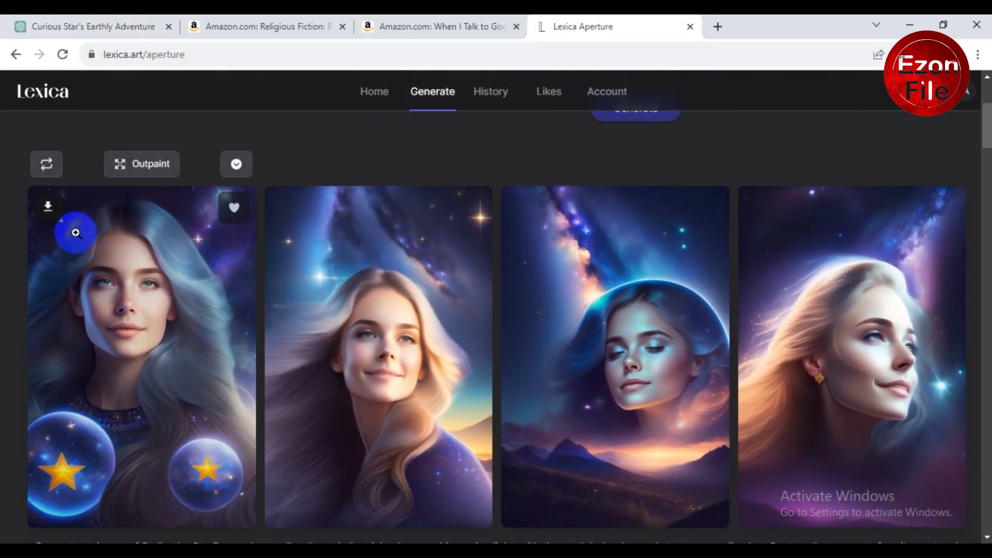
- Download all four generated Stella images from the results row
{"action": "left_click", "coordinate": [47, 209]}
{"action": "left_click", "coordinate": [286, 207]}
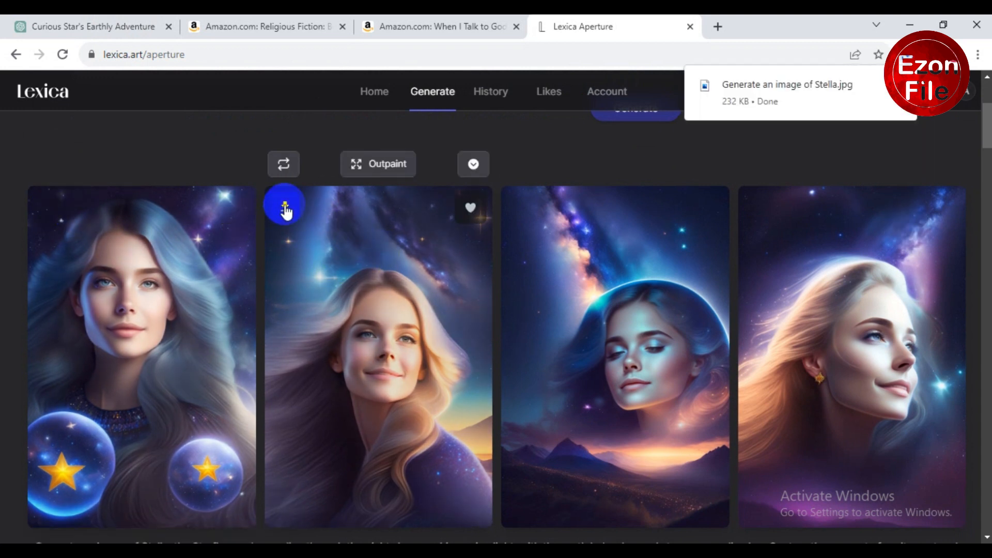
{"action": "left_click", "coordinate": [522, 208]}
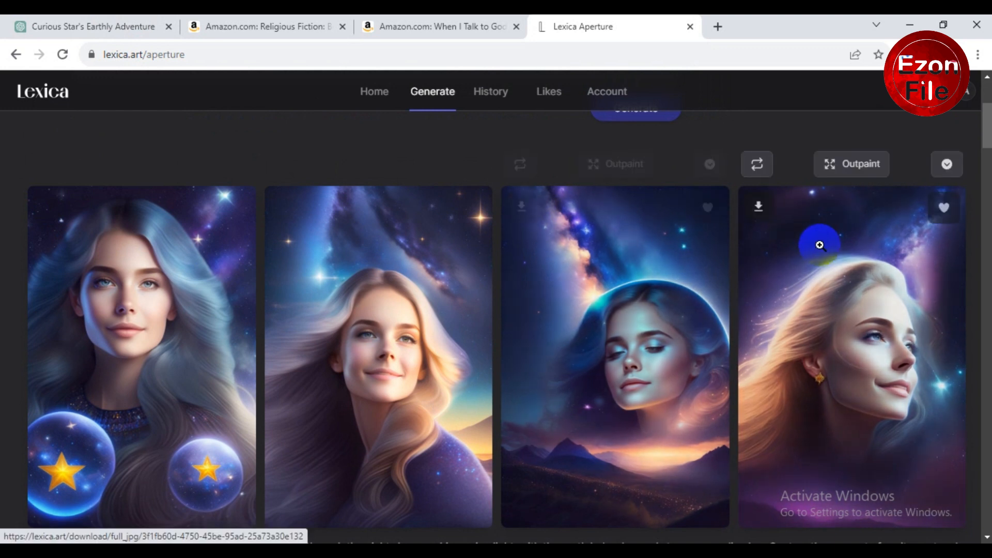
{"action": "left_click", "coordinate": [757, 207]}
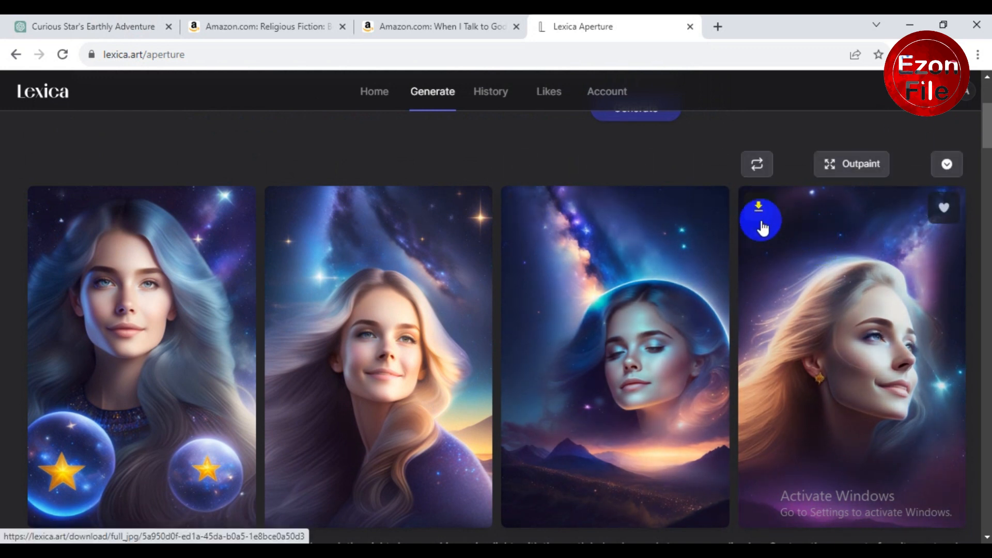
{"action": "scroll", "coordinate": [527, 331], "scroll_direction": "up", "scroll_amount": 2}
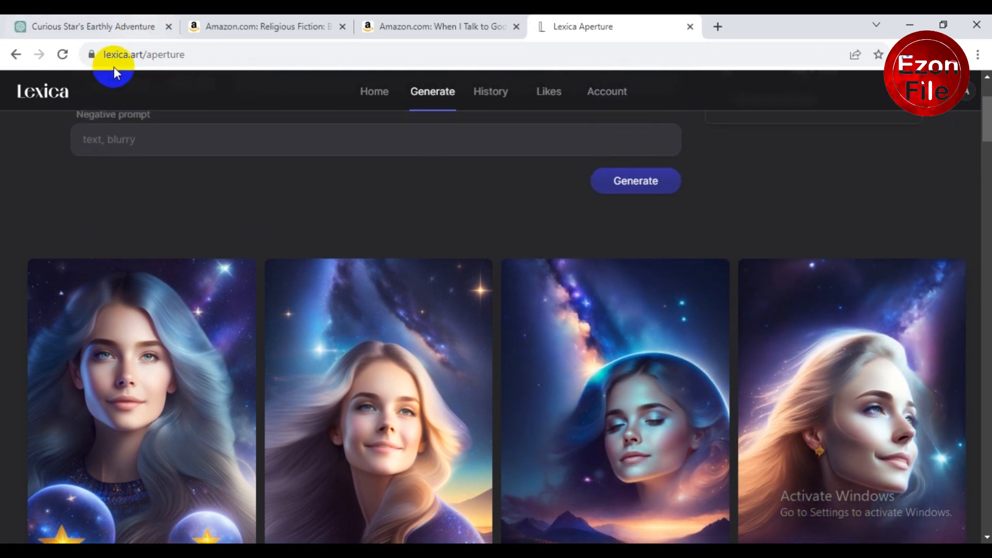
- Switch to ChatGPT and review the story along with the prompts Stella's Earthly Adventures and Stella's Farewell
{"action": "left_click", "coordinate": [83, 26]}
{"action": "scroll", "coordinate": [432, 354], "scroll_direction": "down", "scroll_amount": 3}
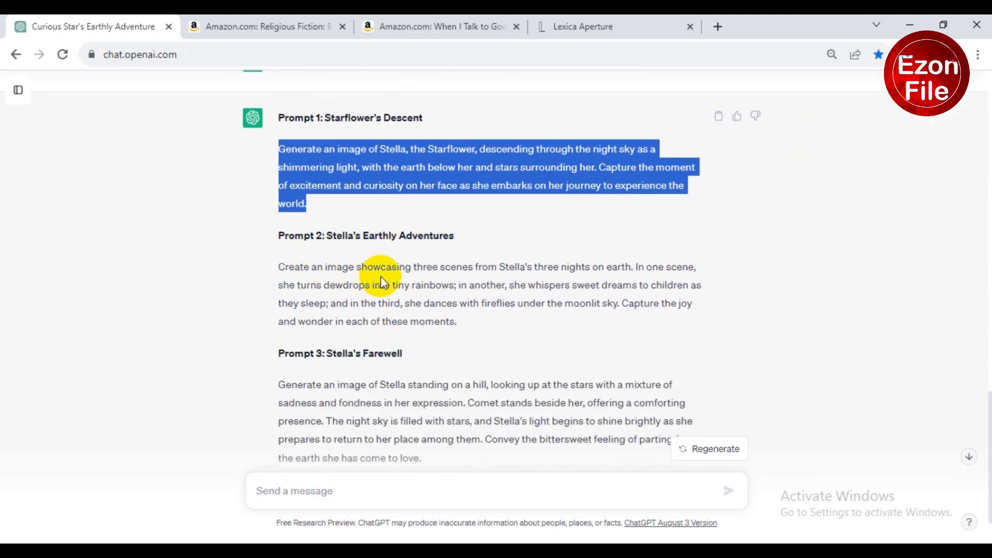
{"action": "left_click", "coordinate": [429, 272]}
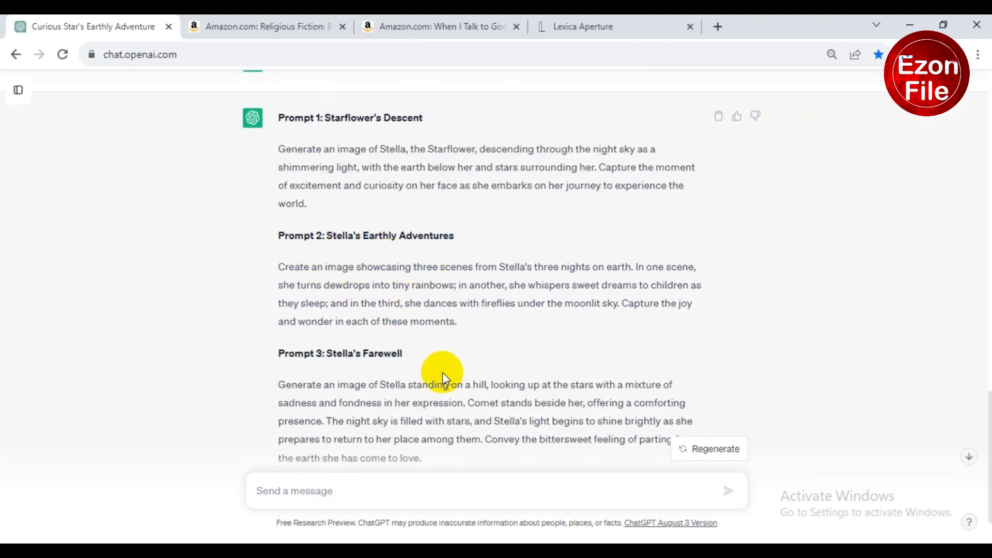
{"action": "scroll", "coordinate": [333, 296], "scroll_direction": "up", "scroll_amount": 20}
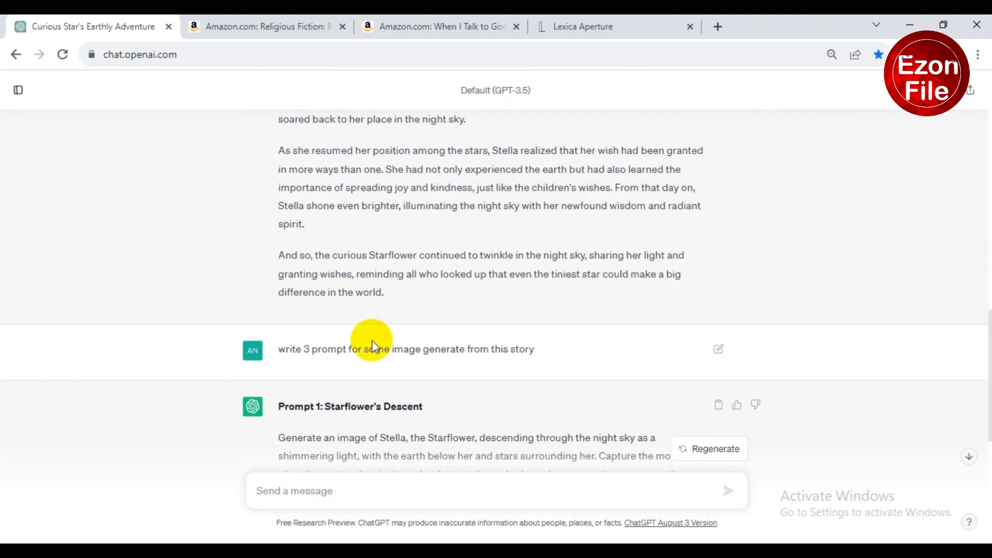
{"action": "scroll", "coordinate": [345, 248], "scroll_direction": "down", "scroll_amount": 15}
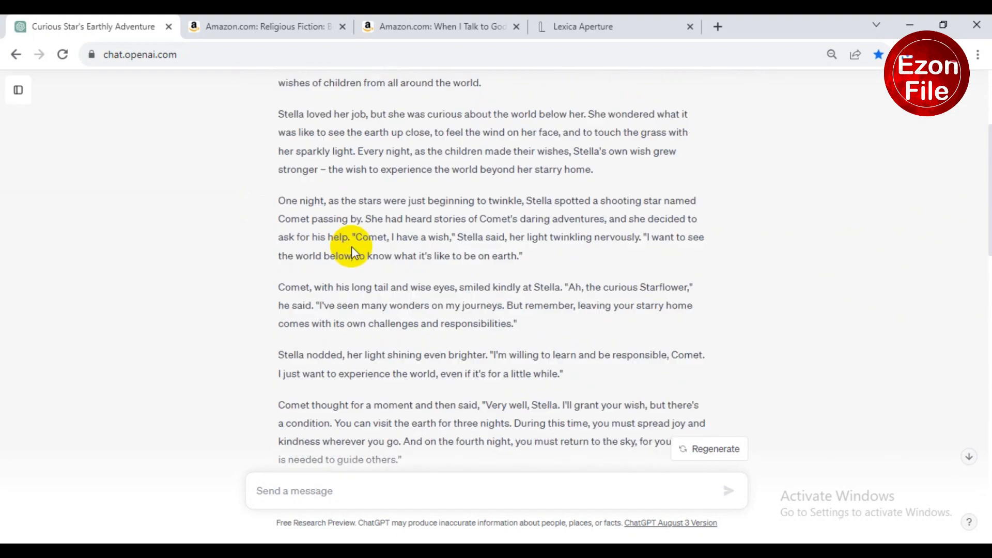
{"action": "scroll", "coordinate": [354, 253], "scroll_direction": "down", "scroll_amount": 7}
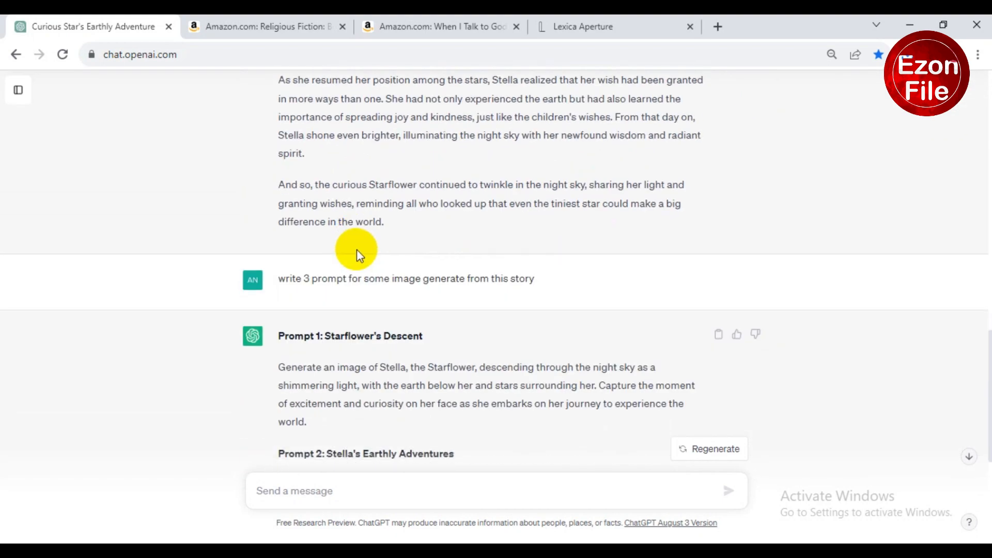
{"action": "scroll", "coordinate": [382, 252], "scroll_direction": "down", "scroll_amount": 2}
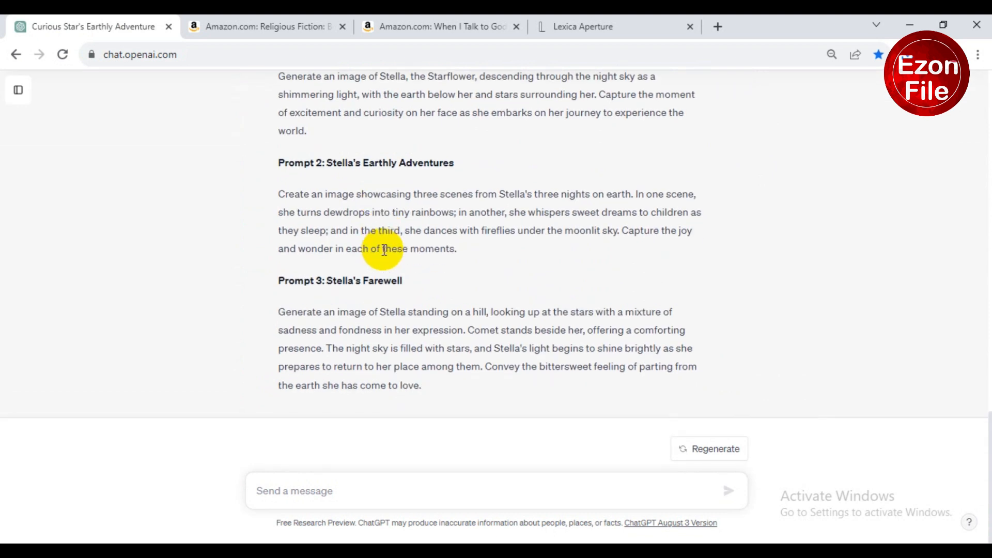
{"action": "scroll", "coordinate": [380, 248], "scroll_direction": "up", "scroll_amount": 2}
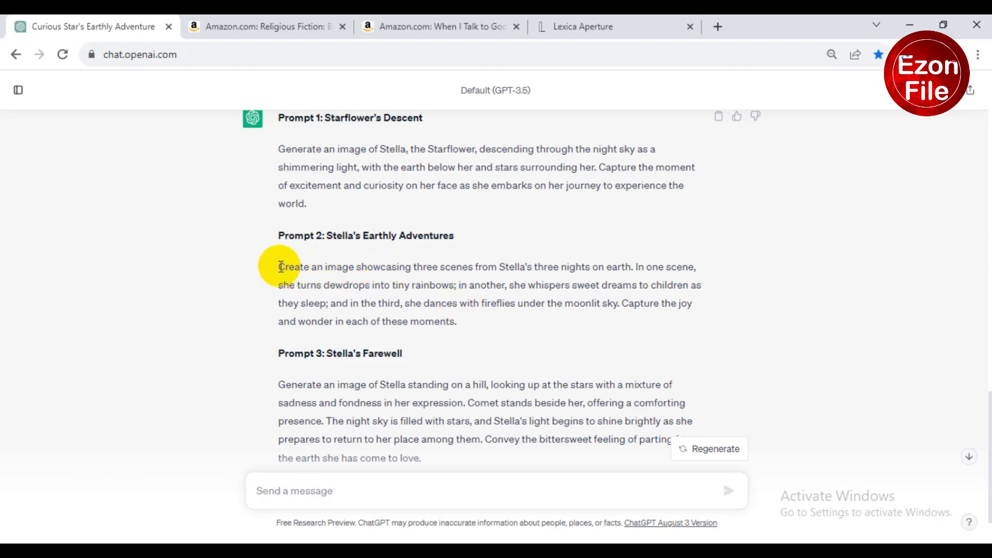
- Compare the generated images in Lexica with the story and image prompts in ChatGPT, switching between the two
{"action": "left_click", "coordinate": [629, 23]}
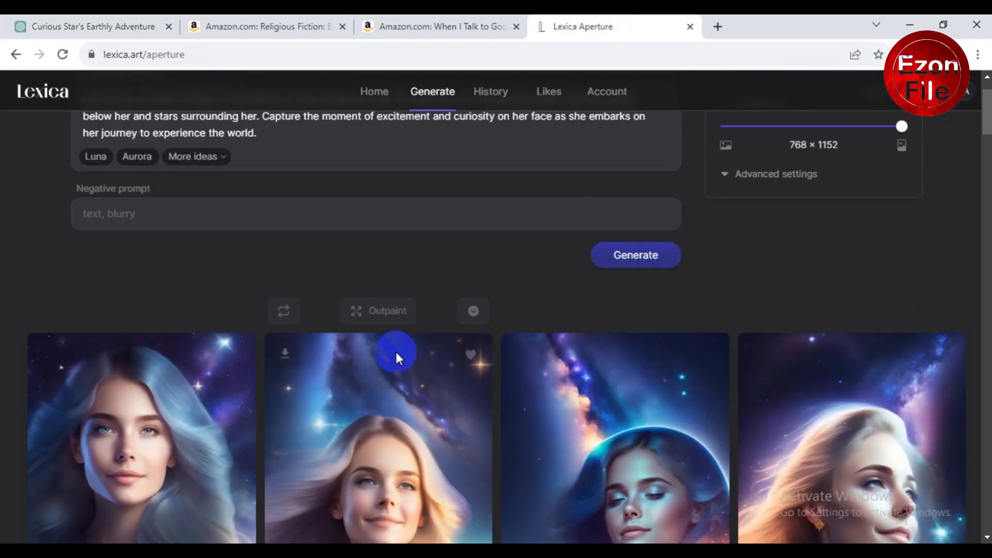
{"action": "scroll", "coordinate": [397, 356], "scroll_direction": "up", "scroll_amount": 2}
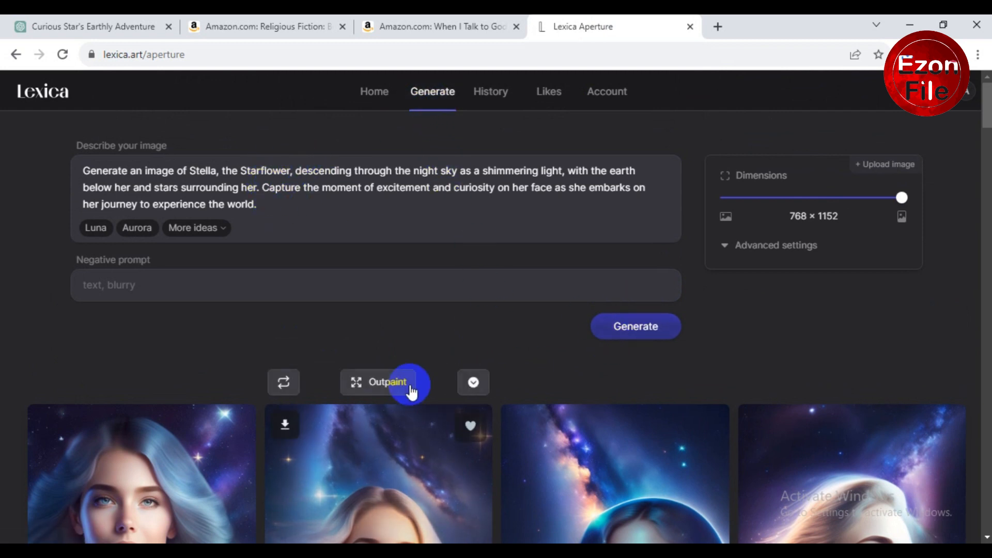
{"action": "scroll", "coordinate": [410, 390], "scroll_direction": "down", "scroll_amount": 3}
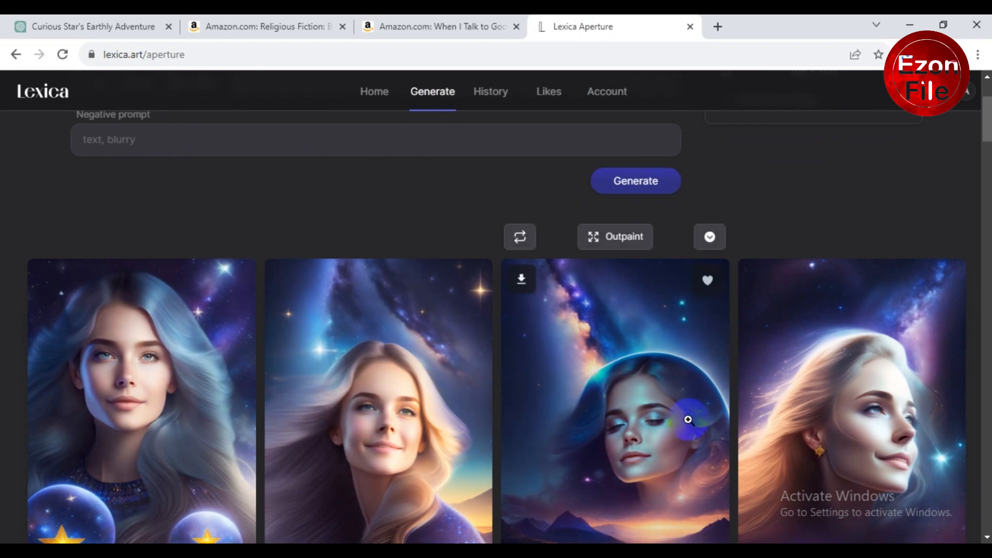
{"action": "left_click", "coordinate": [62, 27]}
{"action": "scroll", "coordinate": [413, 312], "scroll_direction": "up", "scroll_amount": 5}
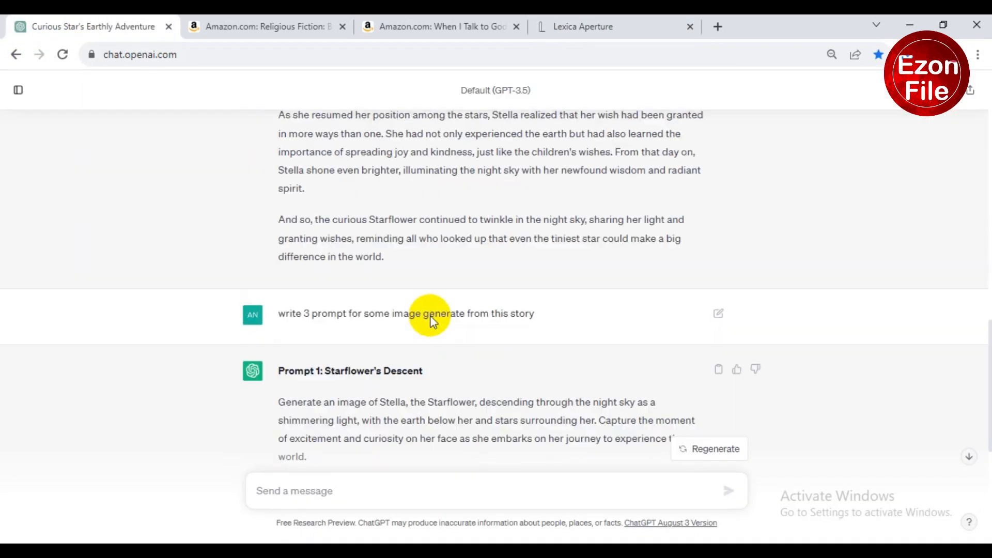
{"action": "scroll", "coordinate": [432, 320], "scroll_direction": "up", "scroll_amount": 5}
{"action": "scroll", "coordinate": [509, 372], "scroll_direction": "down", "scroll_amount": 7}
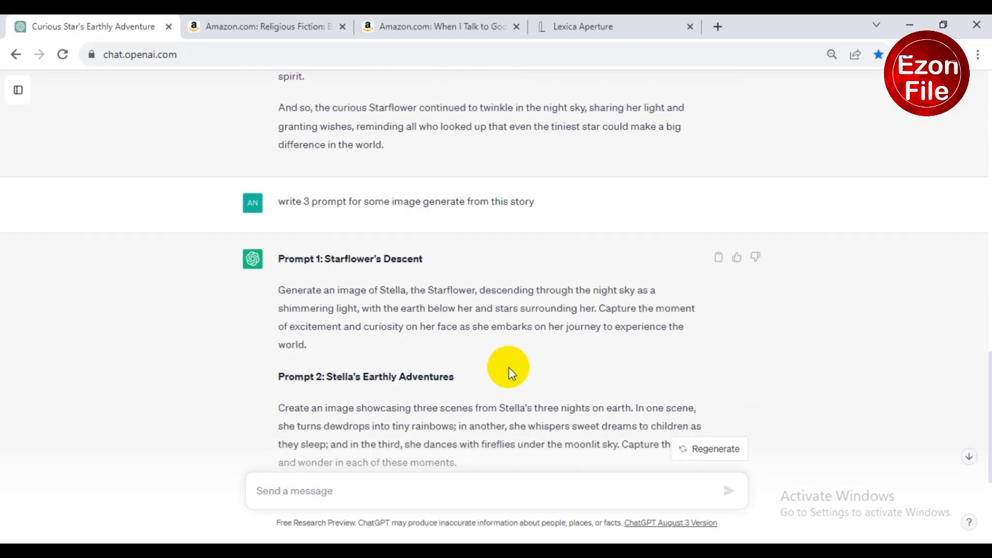
{"action": "scroll", "coordinate": [509, 371], "scroll_direction": "down", "scroll_amount": 3}
{"action": "left_click", "coordinate": [578, 27]}
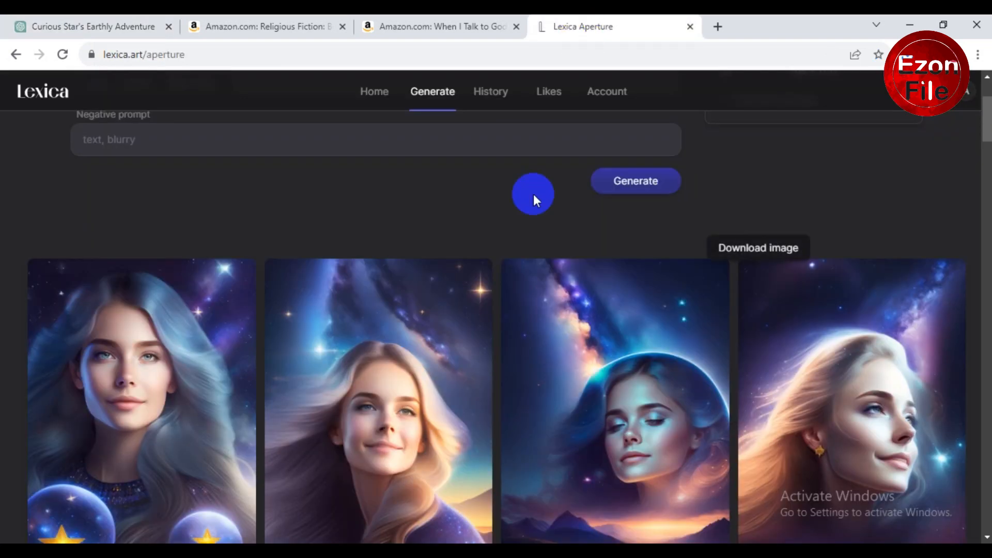
{"action": "mouse_move", "coordinate": [410, 345]}
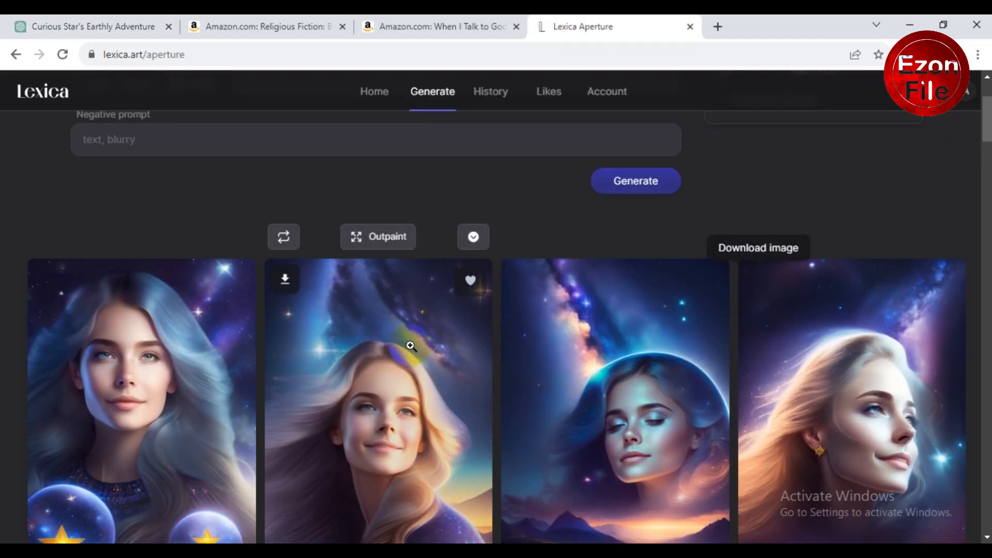
{"action": "scroll", "coordinate": [408, 361], "scroll_direction": "up", "scroll_amount": 3}
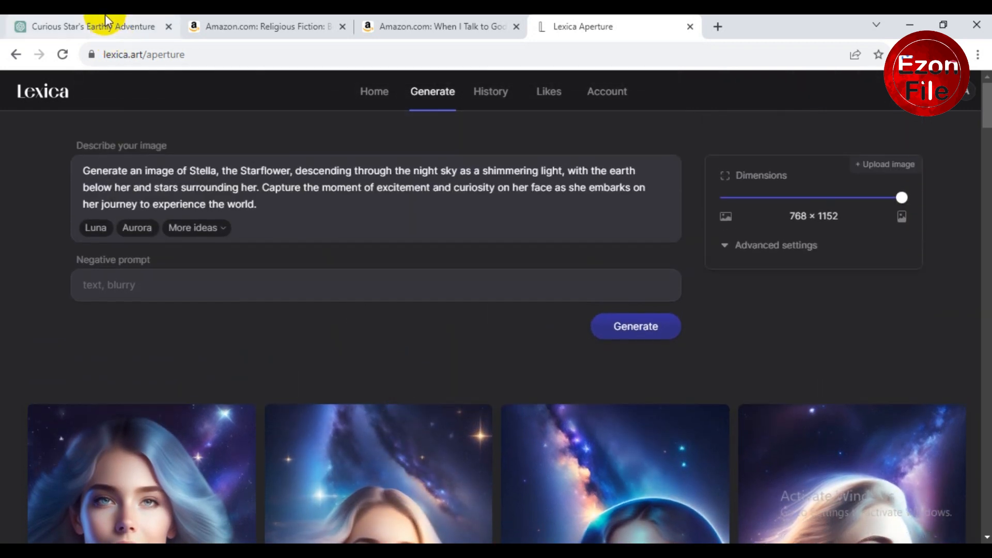
{"action": "left_click", "coordinate": [106, 23]}
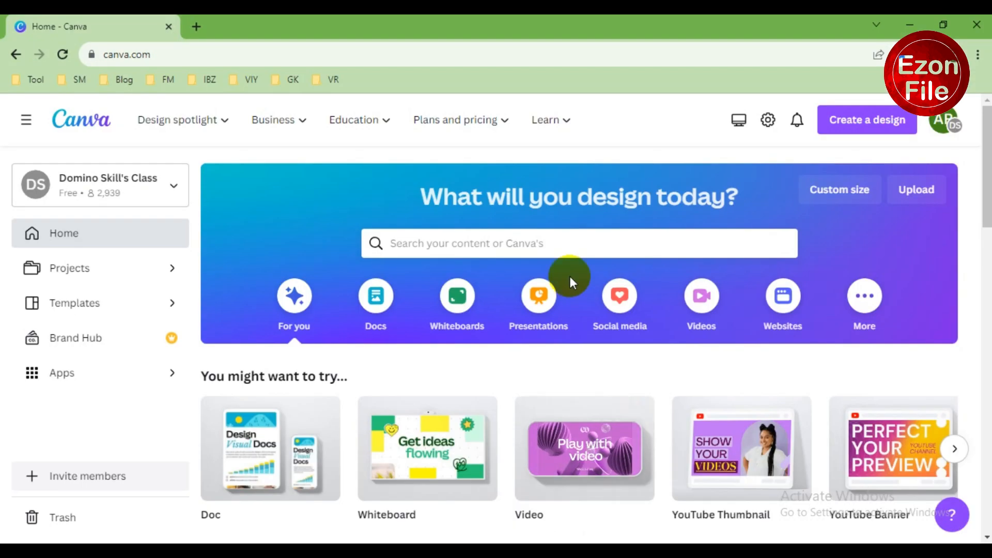
- Search the Canva templates for "storybook for kids"
{"action": "left_click", "coordinate": [411, 250]}
{"action": "type", "text": "s"}
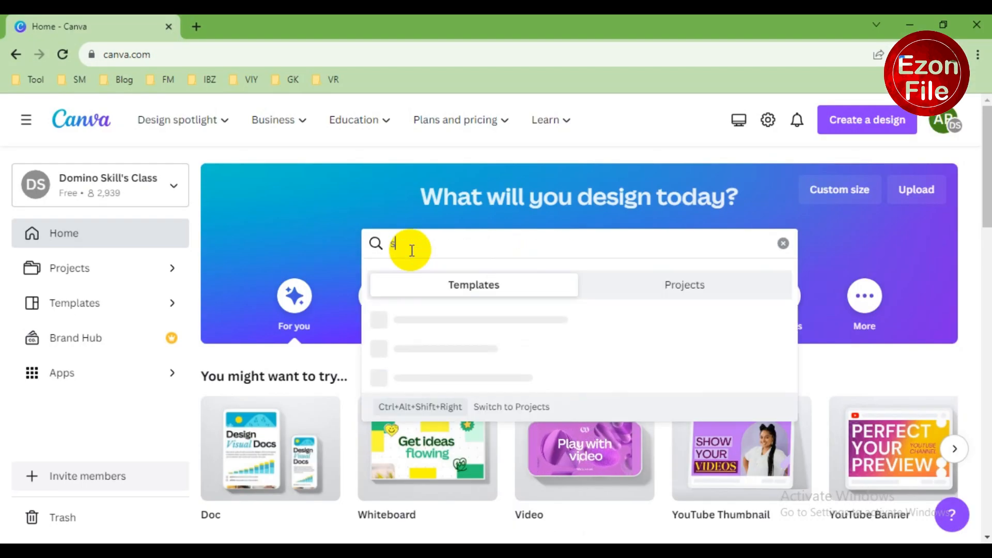
{"action": "type", "text": "torybook"}
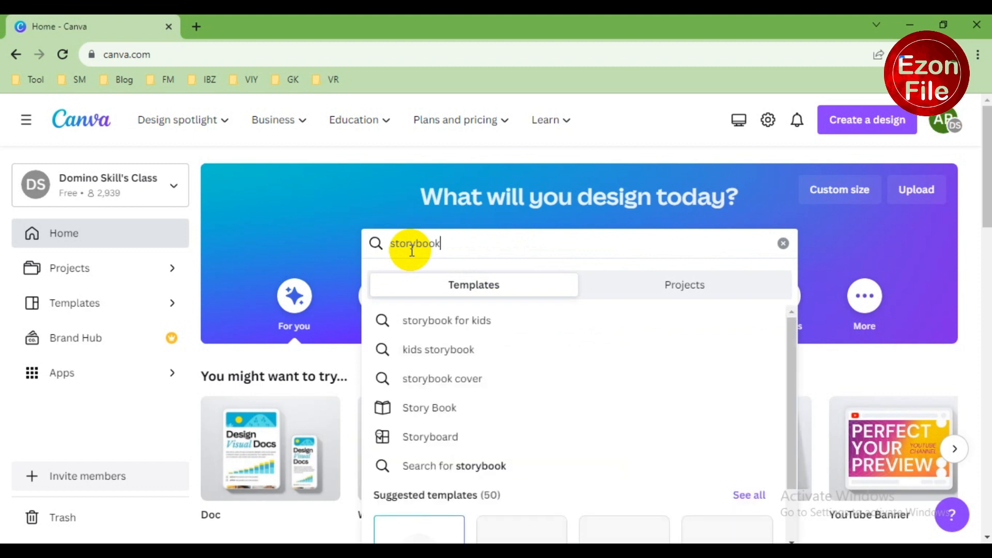
{"action": "left_click", "coordinate": [482, 329]}
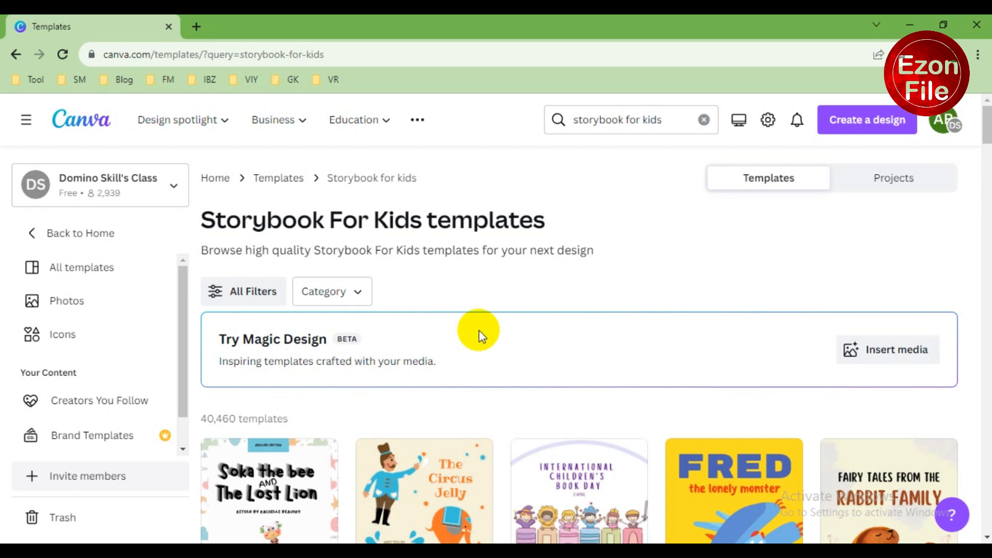
- Find the Brown Modern Kids Book Cover template, "The Enchanted Adventures of Sparkle and Friends", and open it for editing
{"action": "scroll", "coordinate": [479, 330], "scroll_direction": "down", "scroll_amount": 3}
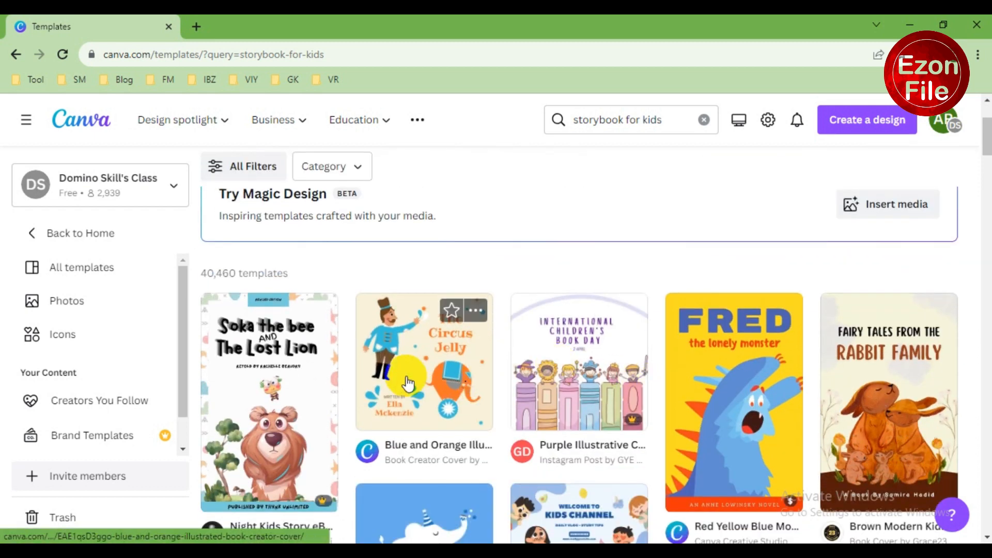
{"action": "scroll", "coordinate": [465, 336], "scroll_direction": "down", "scroll_amount": 3}
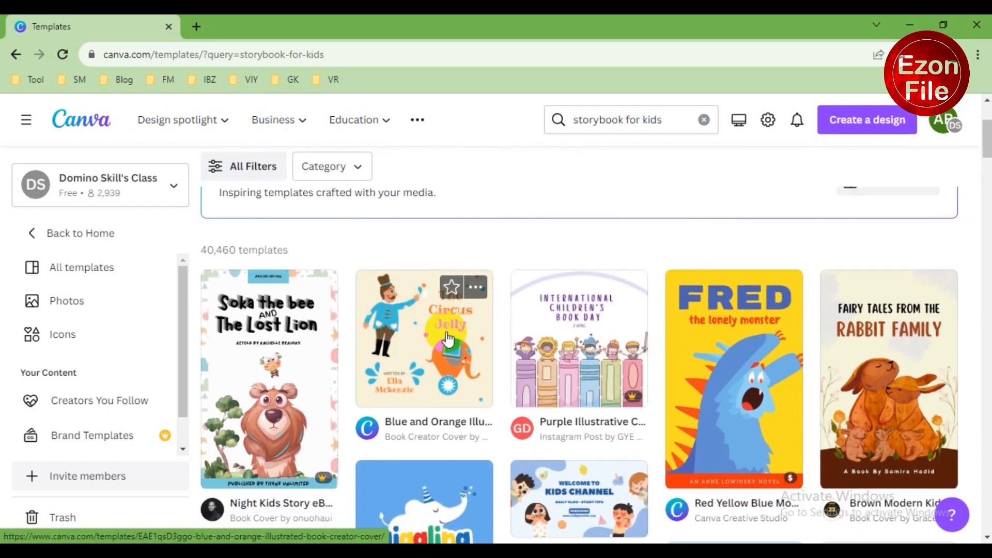
{"action": "scroll", "coordinate": [630, 272], "scroll_direction": "down", "scroll_amount": 3}
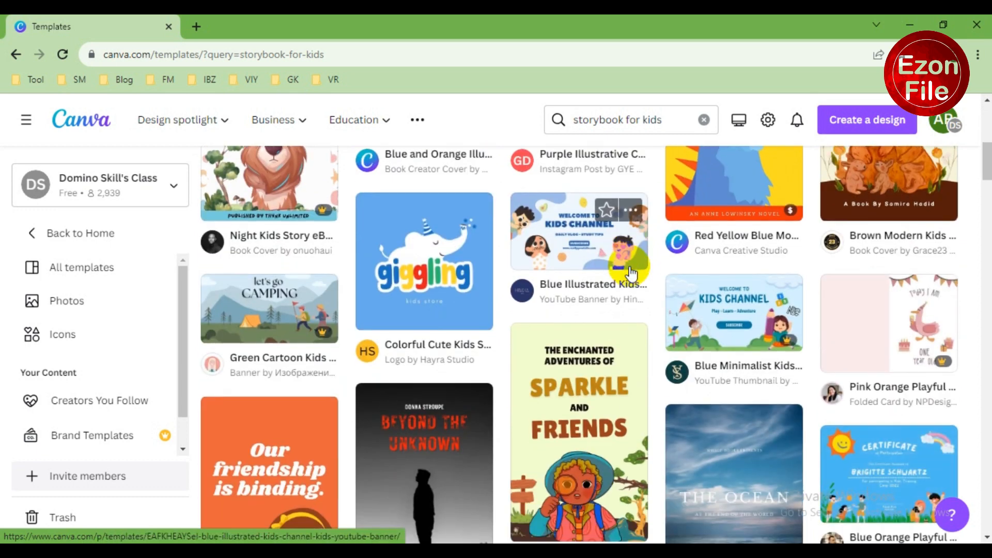
{"action": "scroll", "coordinate": [631, 272], "scroll_direction": "down", "scroll_amount": 3}
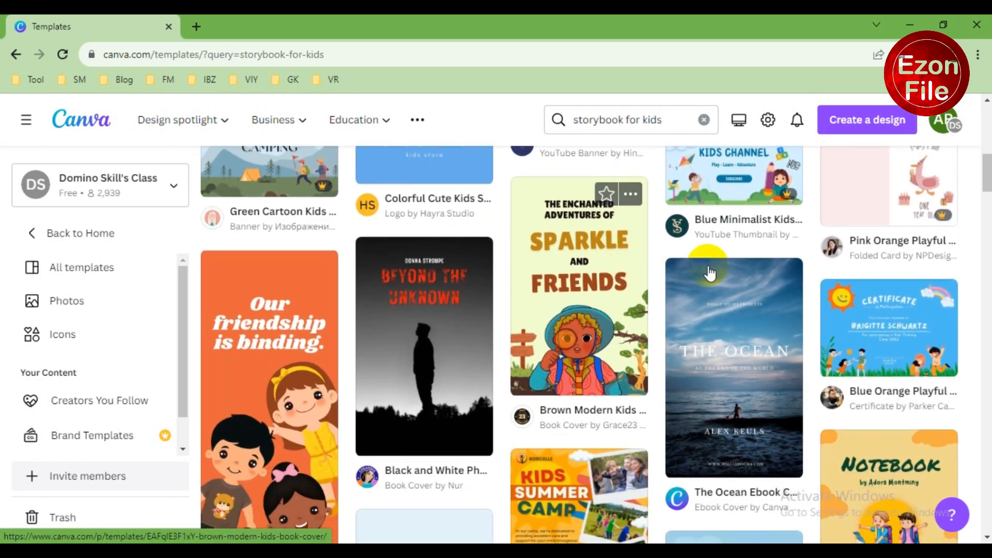
{"action": "left_click", "coordinate": [573, 337]}
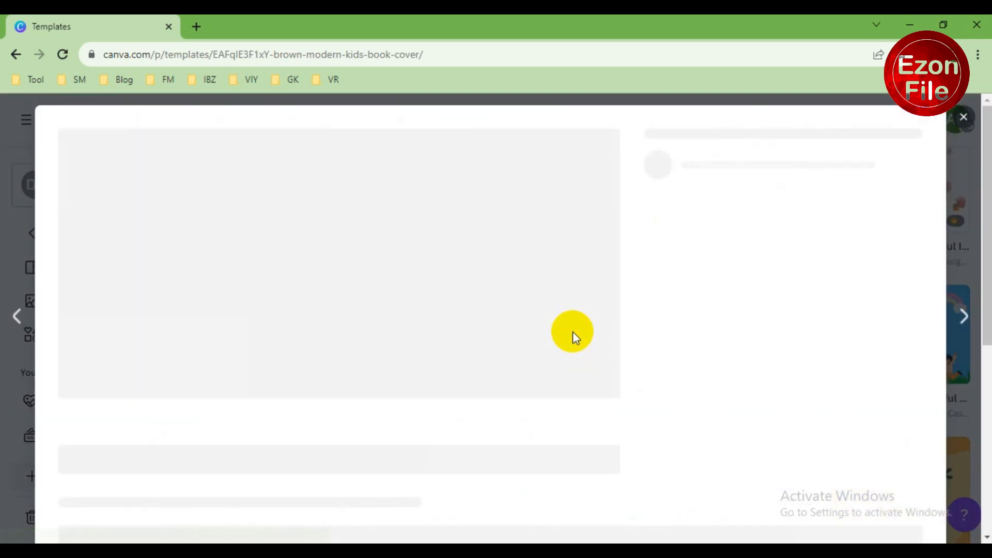
{"action": "left_click", "coordinate": [726, 258]}
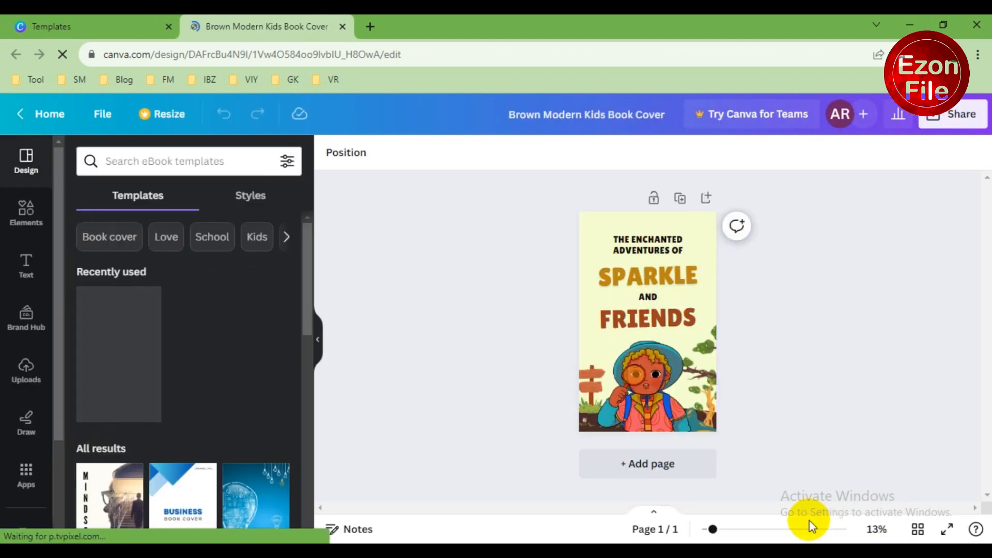
- Add two new pages after the book cover page
{"action": "left_click_drag", "start_coordinate": [711, 529], "coordinate": [733, 530]}
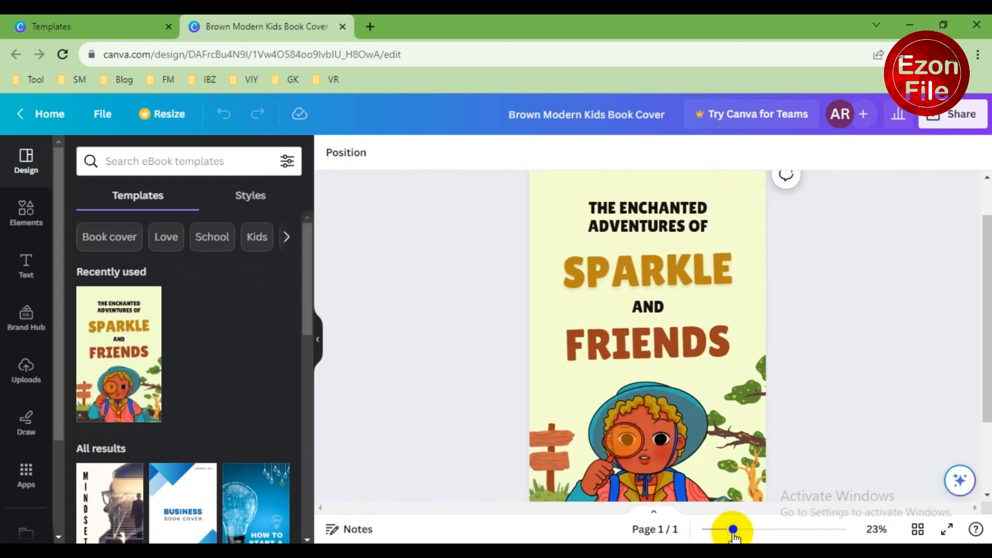
{"action": "scroll", "coordinate": [772, 382], "scroll_direction": "up", "scroll_amount": 1}
{"action": "scroll", "coordinate": [528, 387], "scroll_direction": "down", "scroll_amount": 3}
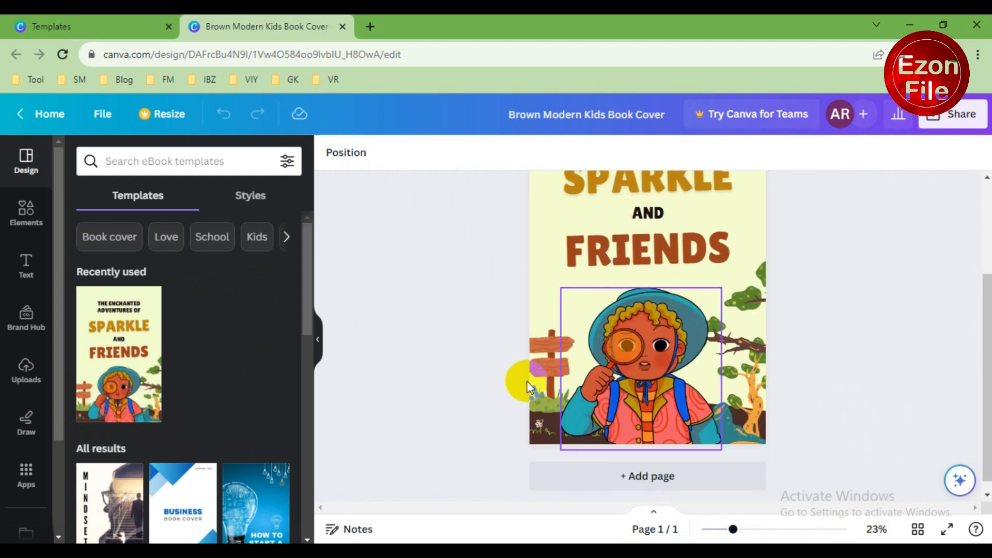
{"action": "left_click", "coordinate": [652, 375]}
{"action": "scroll", "coordinate": [752, 347], "scroll_direction": "up", "scroll_amount": 3}
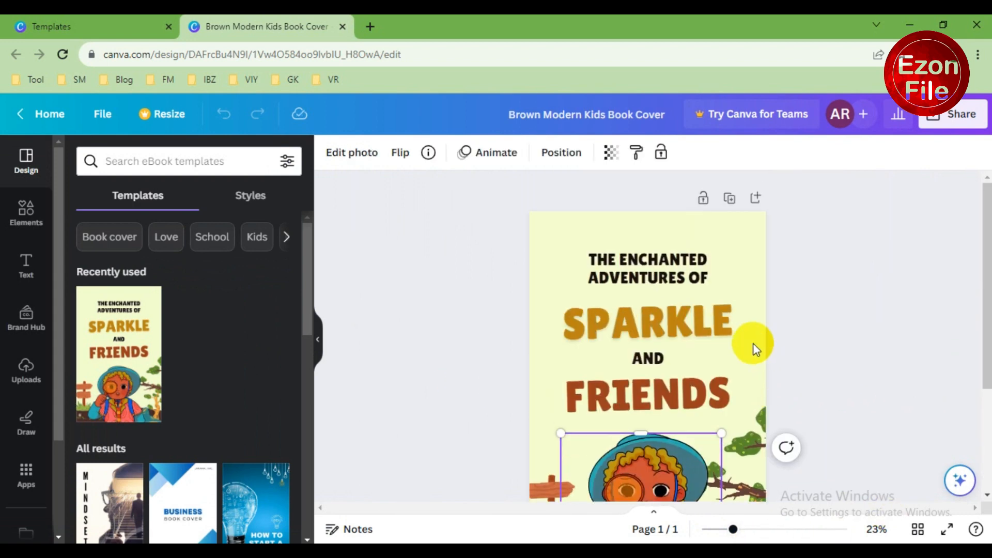
{"action": "scroll", "coordinate": [702, 341], "scroll_direction": "down", "scroll_amount": 3}
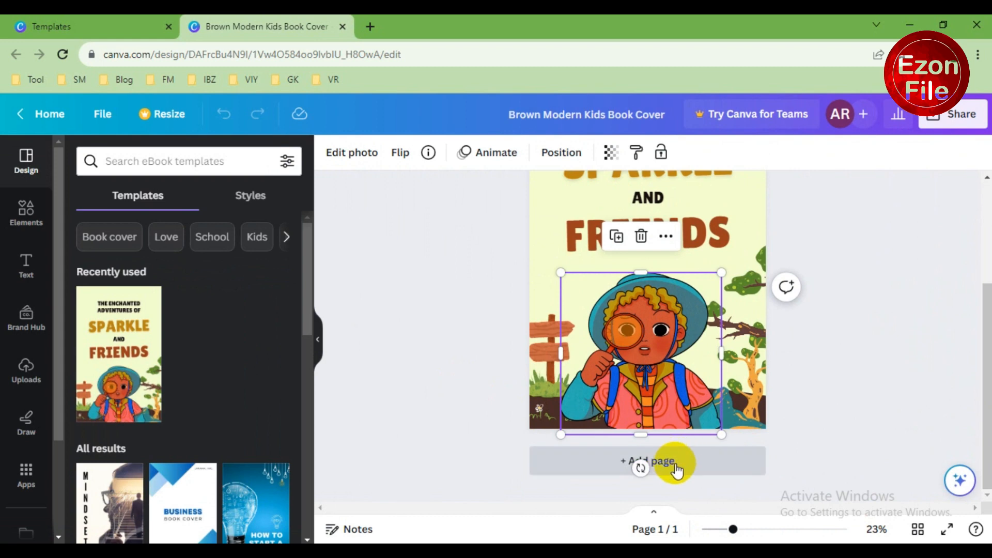
{"action": "left_click", "coordinate": [675, 464]}
{"action": "left_click", "coordinate": [672, 468]}
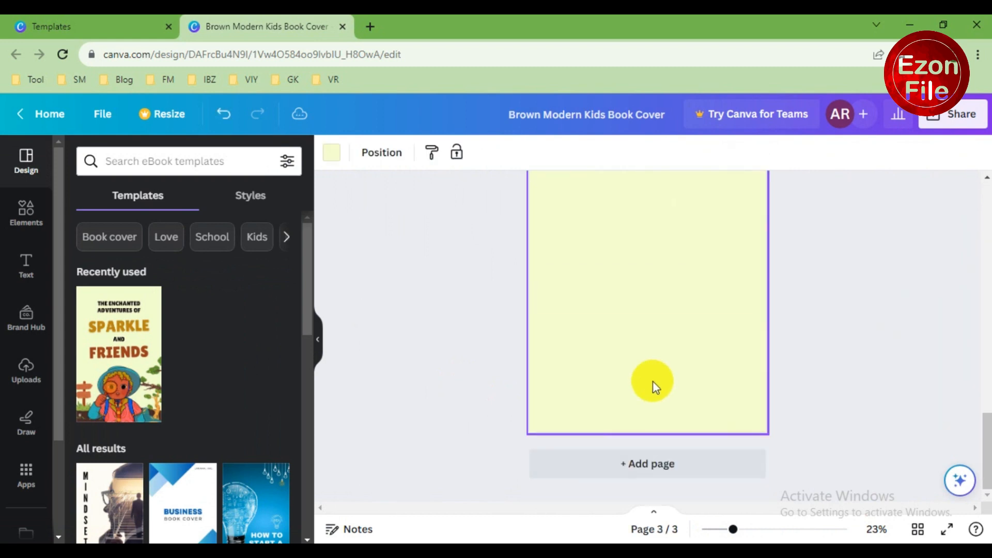
- Remove the pale yellow background from page 1 and delete the illustration of the child with the magnifying glass
{"action": "scroll", "coordinate": [653, 382], "scroll_direction": "up", "scroll_amount": 5}
{"action": "scroll", "coordinate": [704, 365], "scroll_direction": "up", "scroll_amount": 4}
{"action": "scroll", "coordinate": [658, 343], "scroll_direction": "down", "scroll_amount": 3}
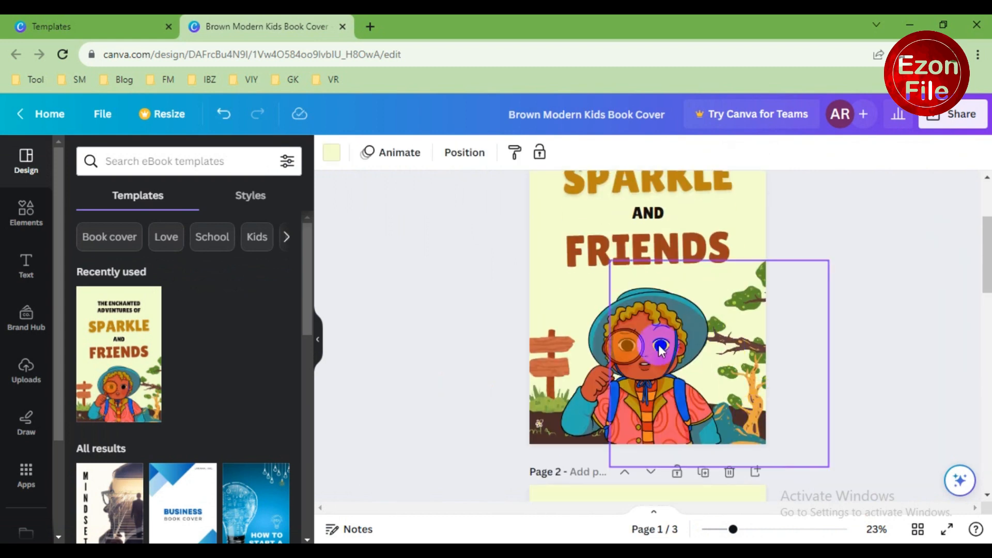
{"action": "scroll", "coordinate": [634, 304], "scroll_direction": "up", "scroll_amount": 3}
{"action": "left_click", "coordinate": [634, 305]}
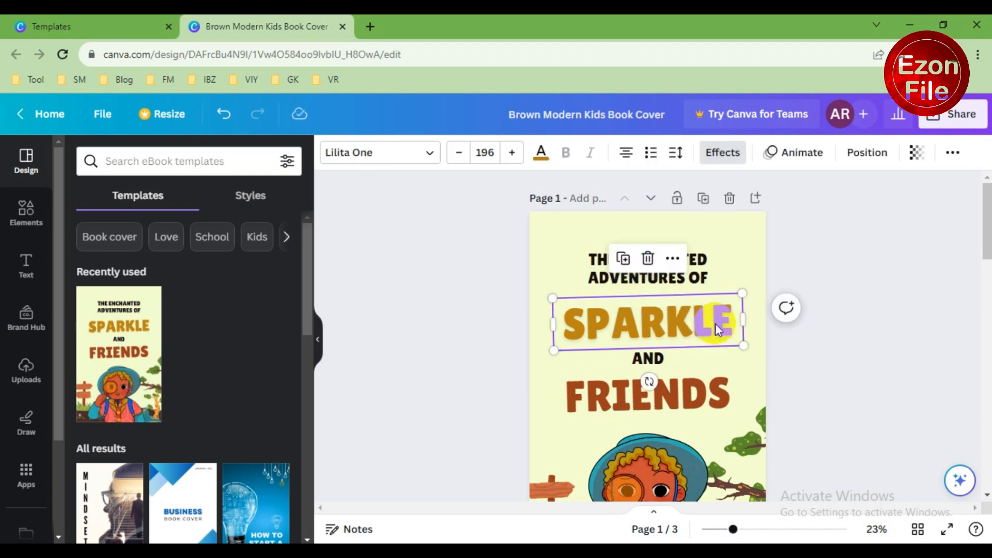
{"action": "left_click", "coordinate": [565, 251]}
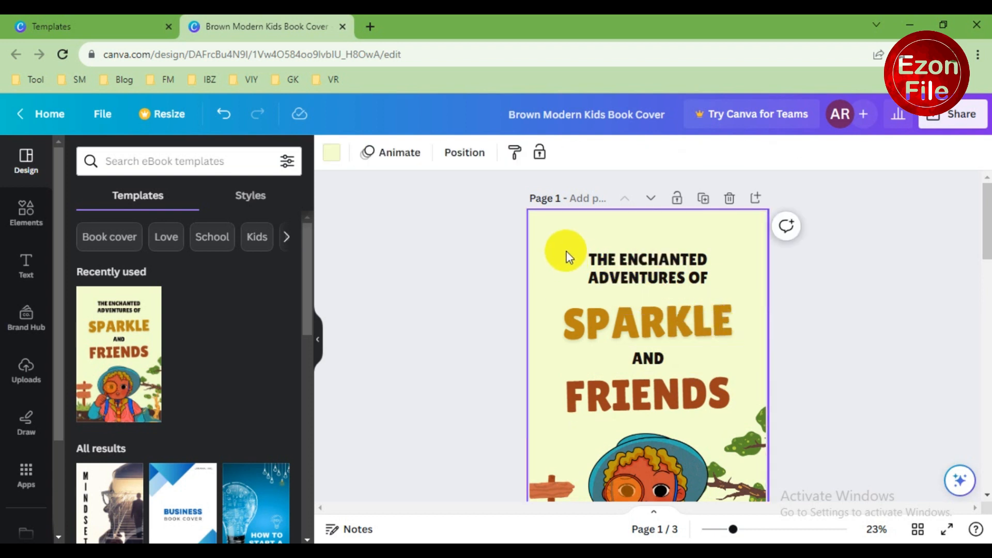
{"action": "key", "text": "Delete"}
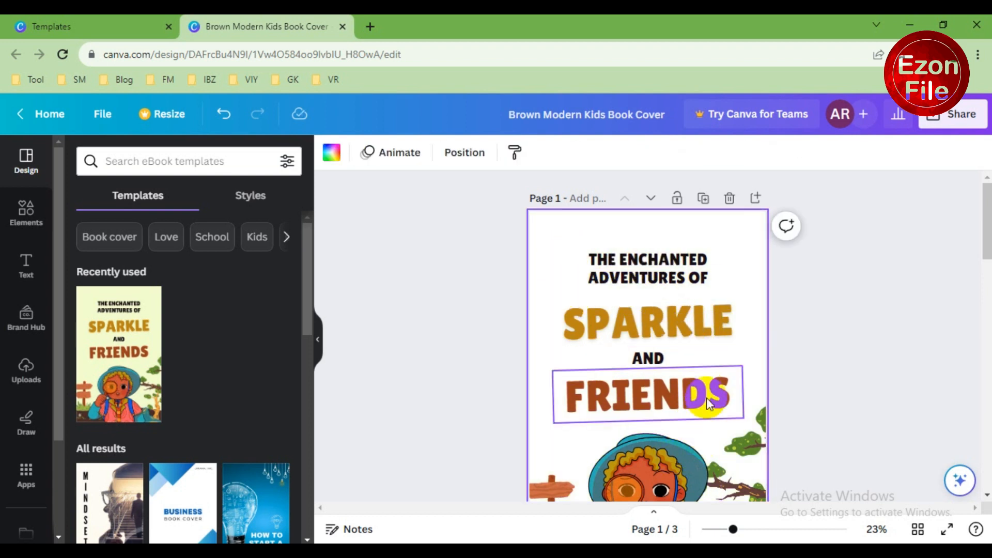
{"action": "scroll", "coordinate": [656, 361], "scroll_direction": "down", "scroll_amount": 3}
{"action": "left_click", "coordinate": [647, 377]}
{"action": "key", "text": "Delete"}
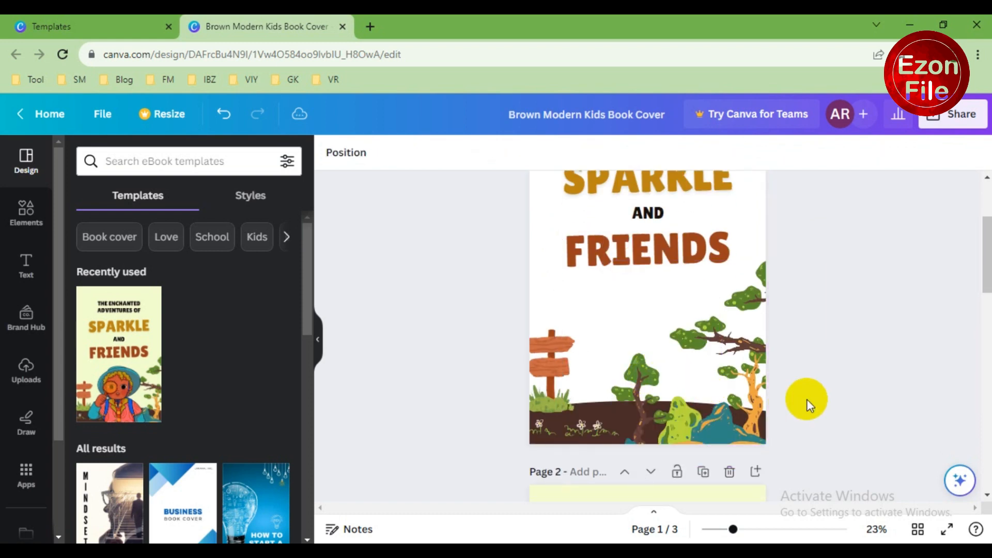
- Upload all four "Generate an image of Stella" pictures from the Downloads folder
{"action": "scroll", "coordinate": [863, 327], "scroll_direction": "up", "scroll_amount": 3}
{"action": "left_click", "coordinate": [118, 292]}
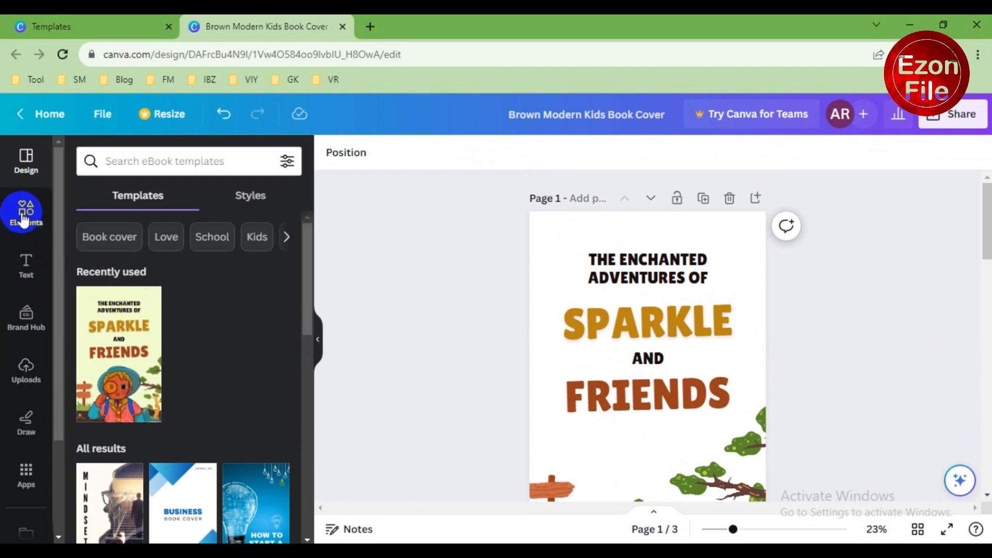
{"action": "left_click", "coordinate": [24, 368]}
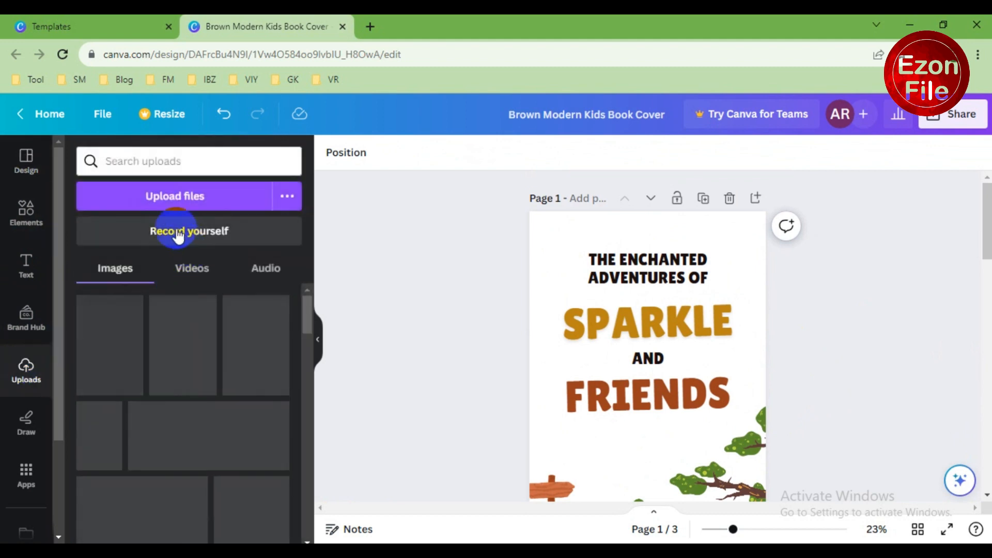
{"action": "left_click", "coordinate": [187, 206]}
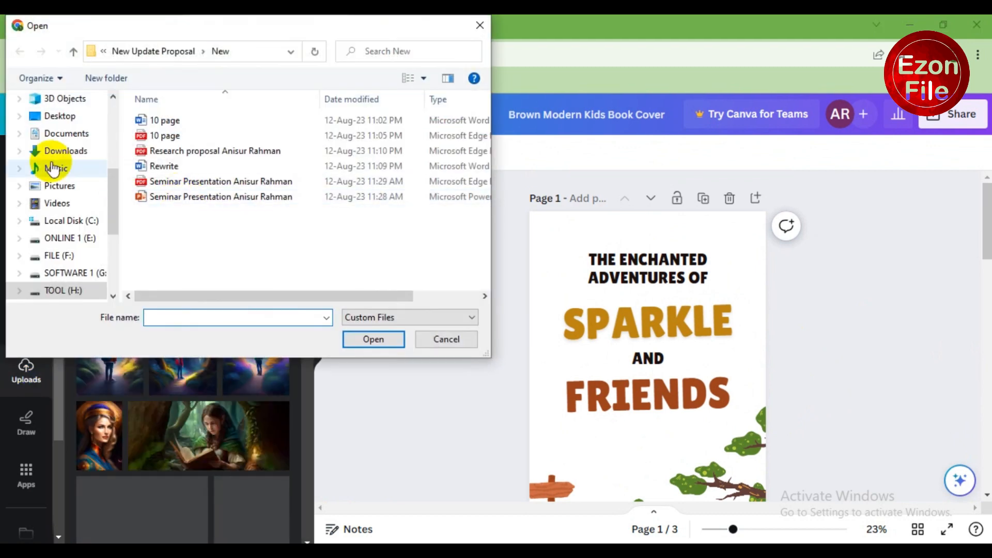
{"action": "left_click", "coordinate": [56, 168]}
{"action": "left_click", "coordinate": [60, 151]}
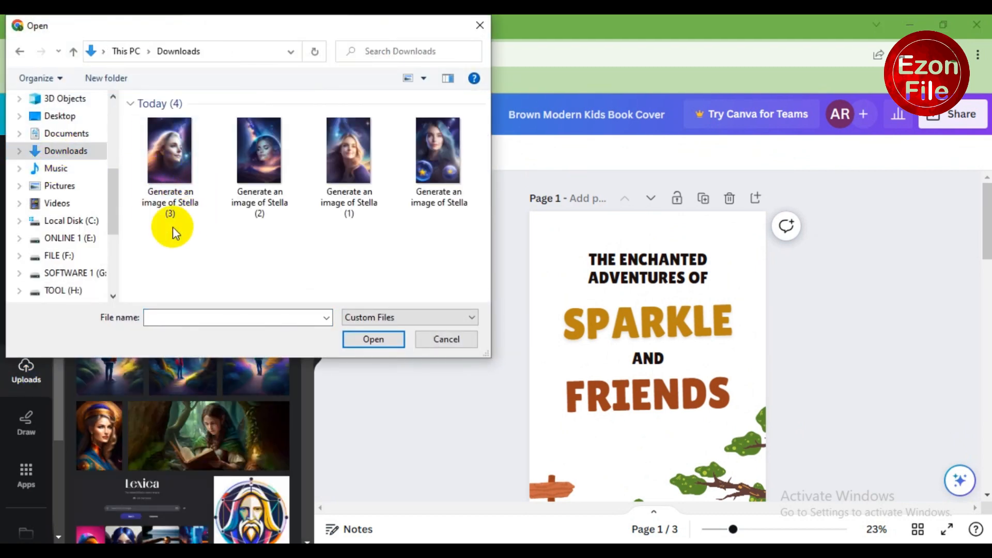
{"action": "key", "text": "ctrl+a"}
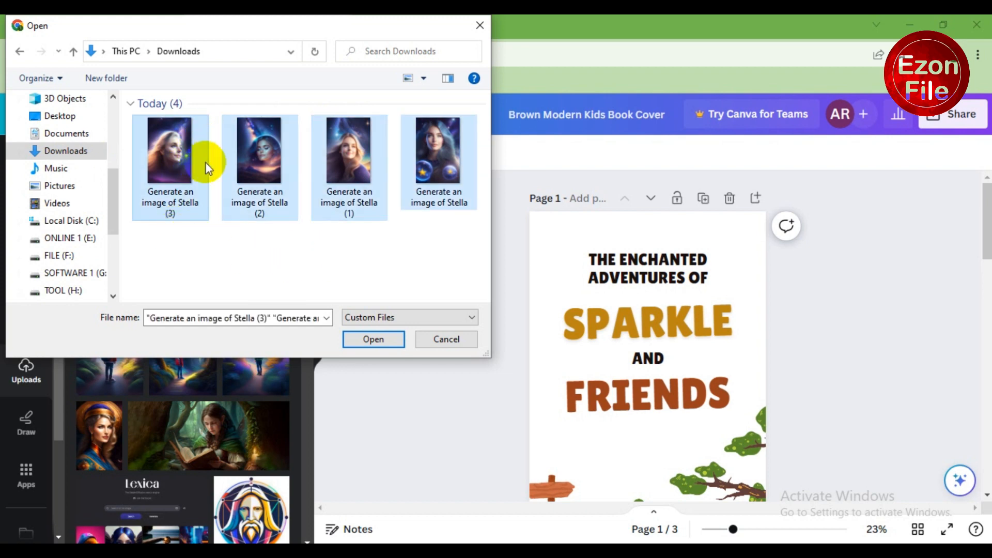
{"action": "left_click", "coordinate": [388, 340]}
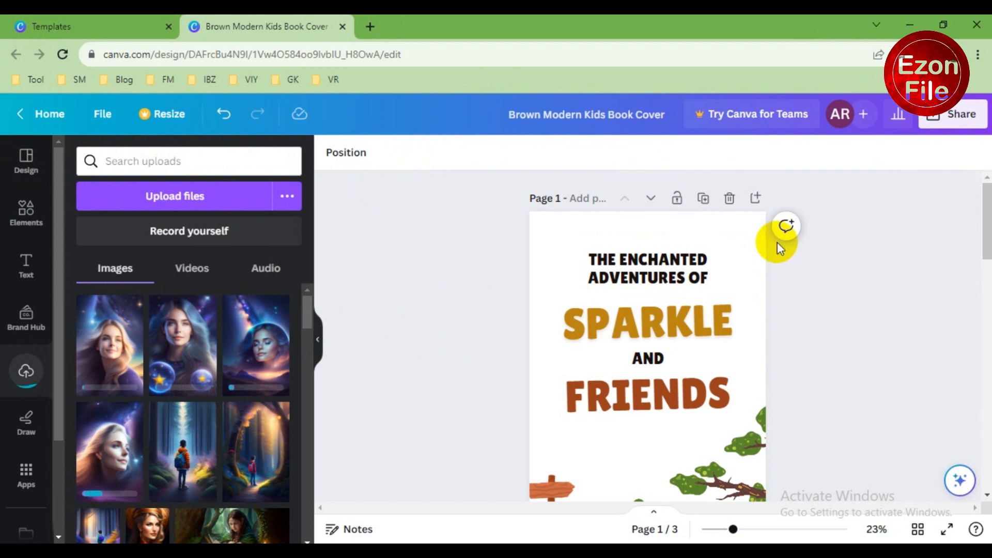
- Delete all the title text on page 1: "The Enchanted", "Adventures of", "Sparkle", "and" and "Friends"
{"action": "left_click", "coordinate": [672, 336]}
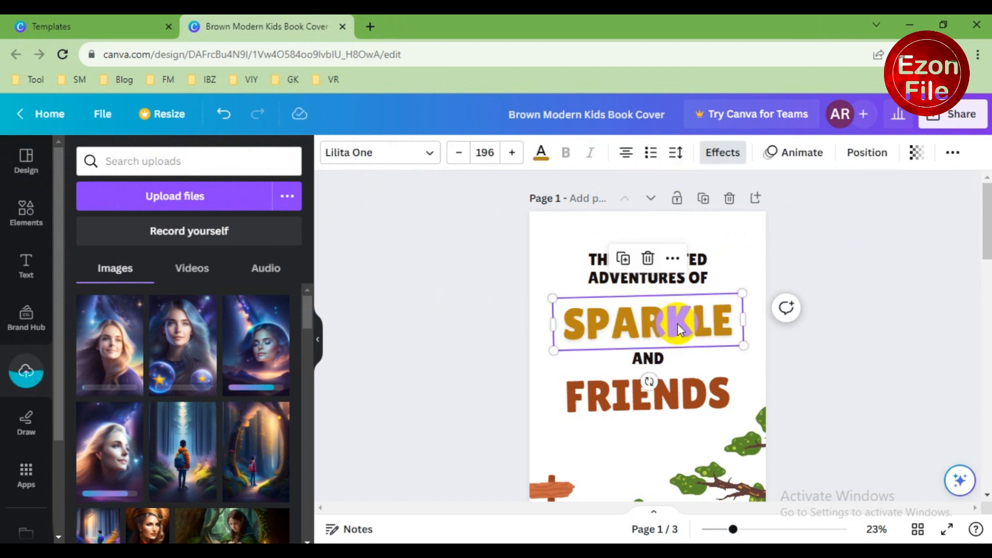
{"action": "key", "text": "Delete"}
{"action": "left_click", "coordinate": [628, 284]}
{"action": "key", "text": "Delete"}
{"action": "left_click", "coordinate": [656, 395]}
{"action": "key", "text": "Delete"}
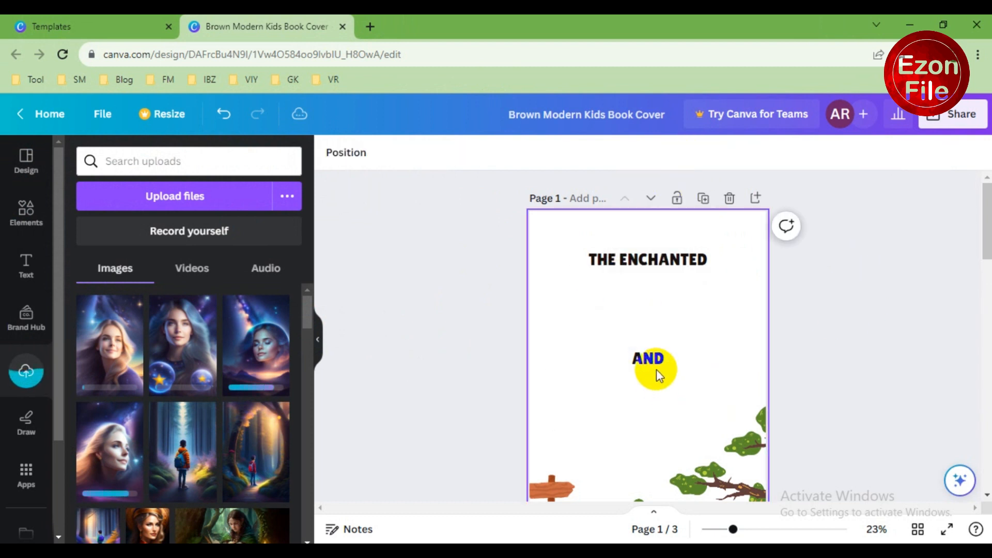
{"action": "left_click", "coordinate": [656, 370]}
{"action": "key", "text": "Delete"}
{"action": "left_click", "coordinate": [626, 258]}
{"action": "key", "text": "Delete"}
- Delete the remaining scenery on page 1, including the trees, signpost, bushes, flowers and brown ground
{"action": "scroll", "coordinate": [718, 402], "scroll_direction": "down", "scroll_amount": 4}
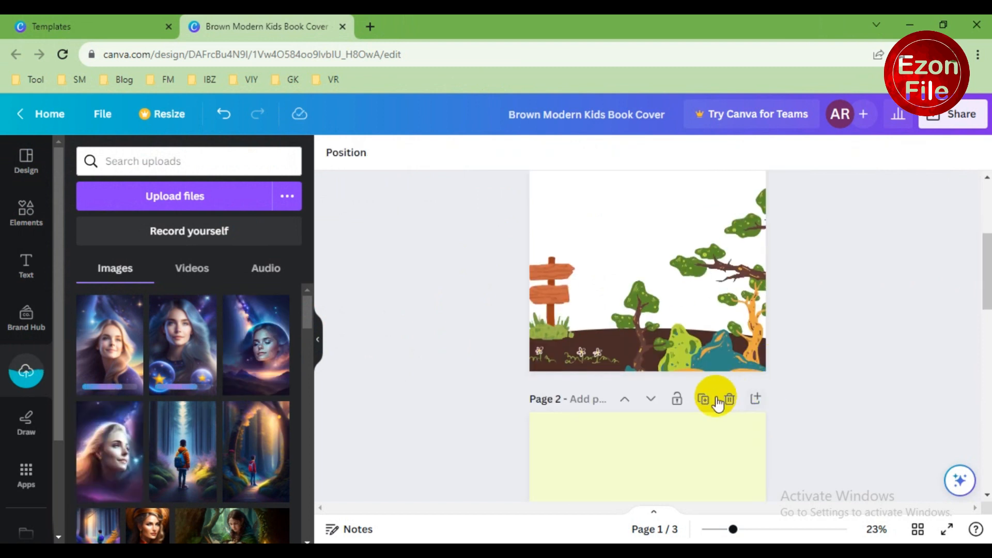
{"action": "left_click", "coordinate": [684, 332]}
{"action": "key", "text": "Delete"}
{"action": "left_click", "coordinate": [665, 334]}
{"action": "key", "text": "Delete"}
{"action": "left_click", "coordinate": [564, 326]}
{"action": "key", "text": "Delete"}
{"action": "left_click", "coordinate": [651, 341]}
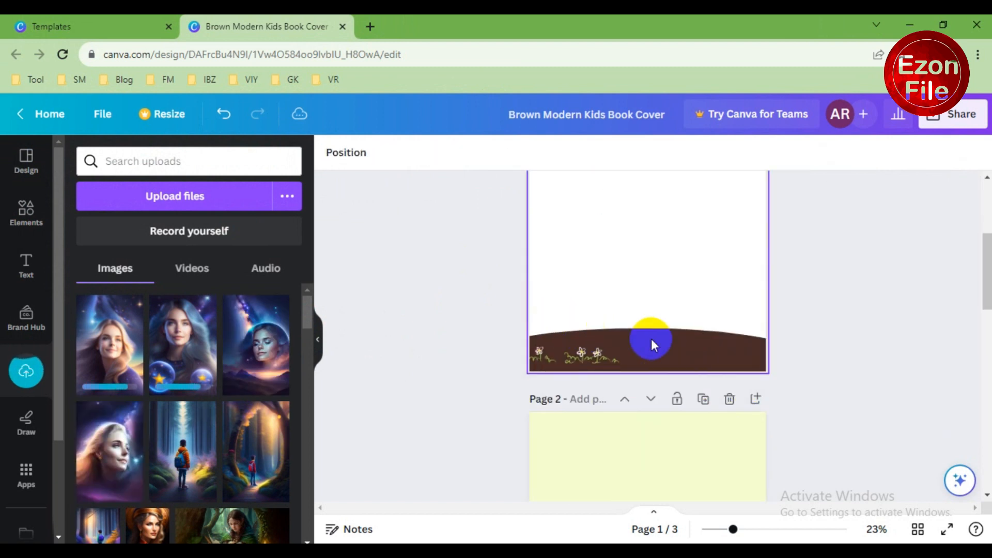
{"action": "left_click", "coordinate": [650, 344]}
{"action": "key", "text": "Delete"}
{"action": "scroll", "coordinate": [441, 388], "scroll_direction": "up", "scroll_amount": 4}
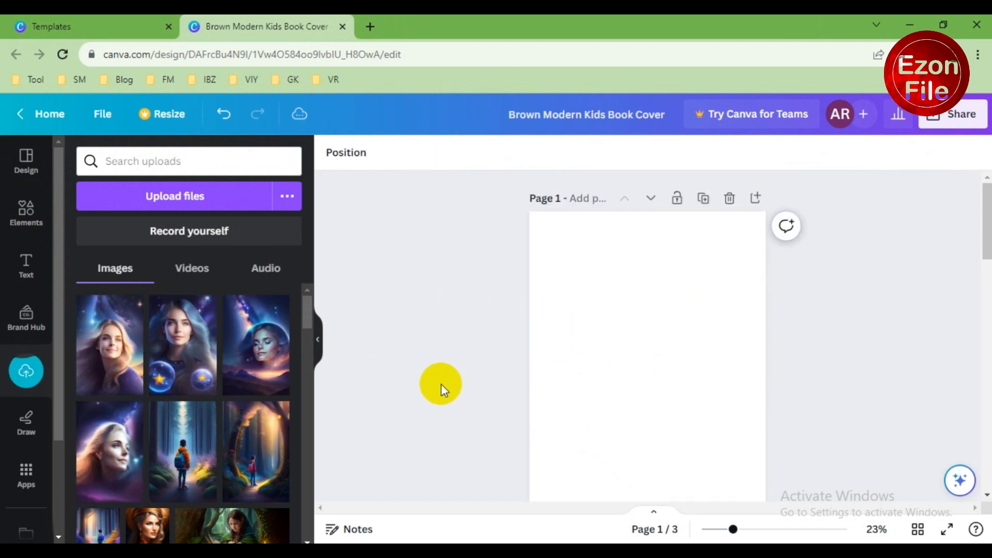
- Place the uploaded image of the smiling blonde Stella on page 1 and enlarge it to cover the whole page
{"action": "left_click", "coordinate": [106, 369]}
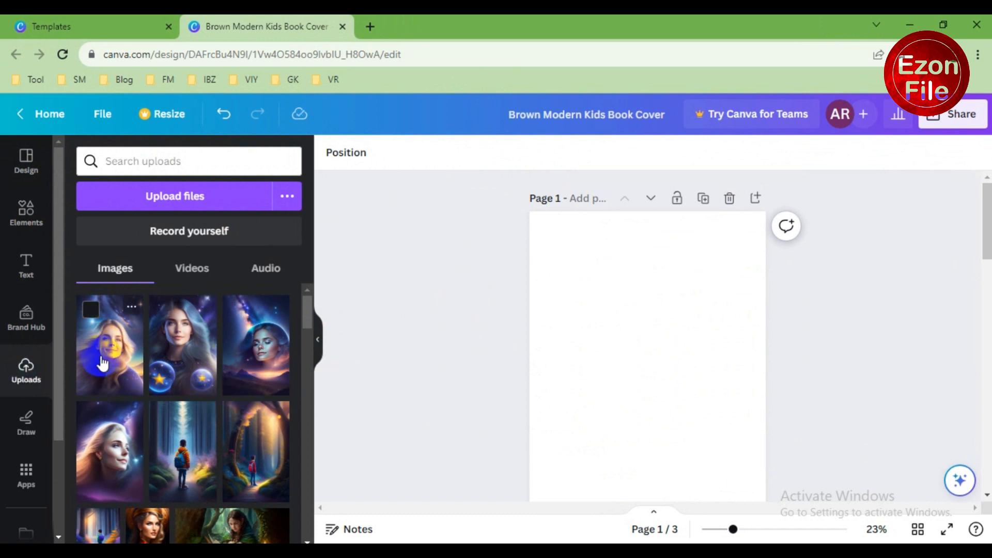
{"action": "left_click_drag", "start_coordinate": [102, 363], "coordinate": [594, 323]}
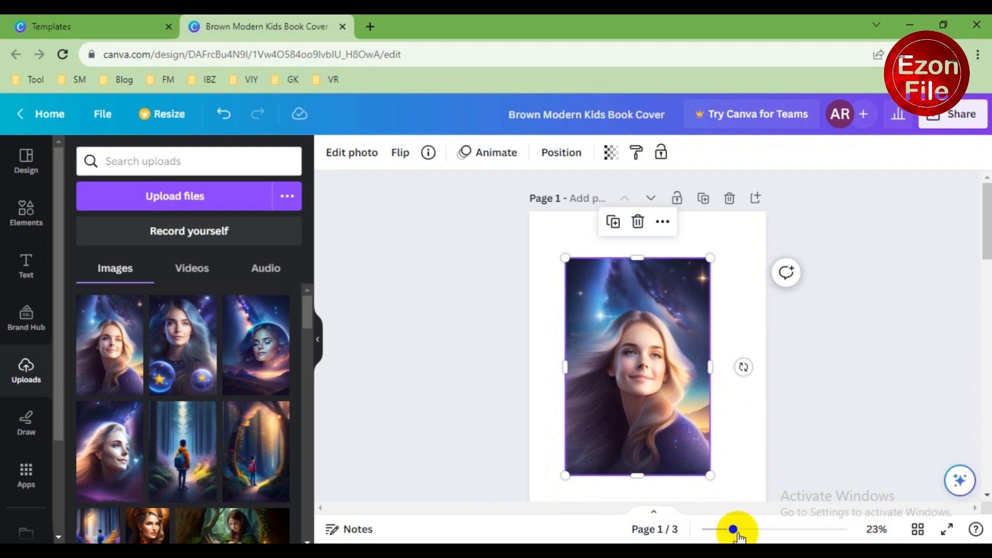
{"action": "left_click_drag", "start_coordinate": [736, 532], "coordinate": [729, 532]}
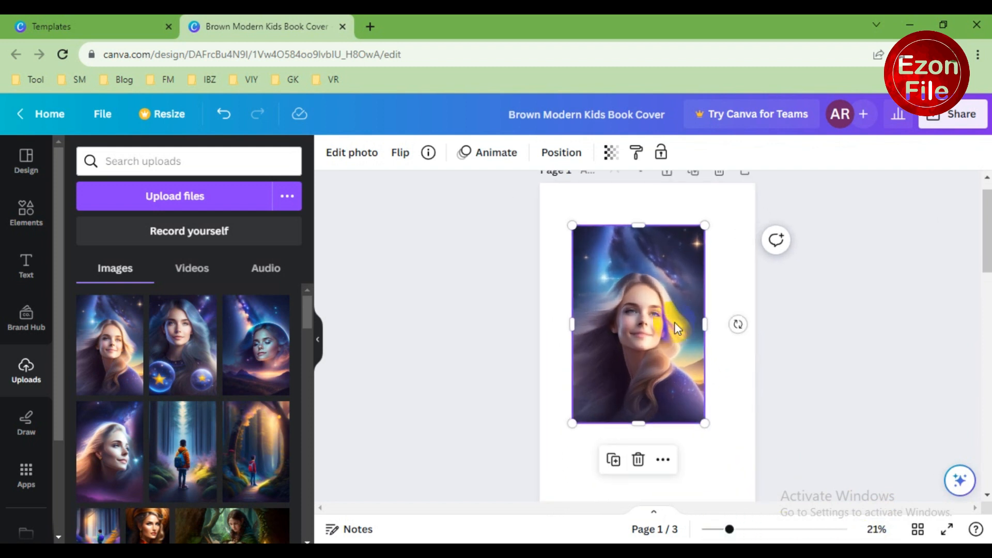
{"action": "left_click_drag", "start_coordinate": [705, 425], "coordinate": [746, 492]}
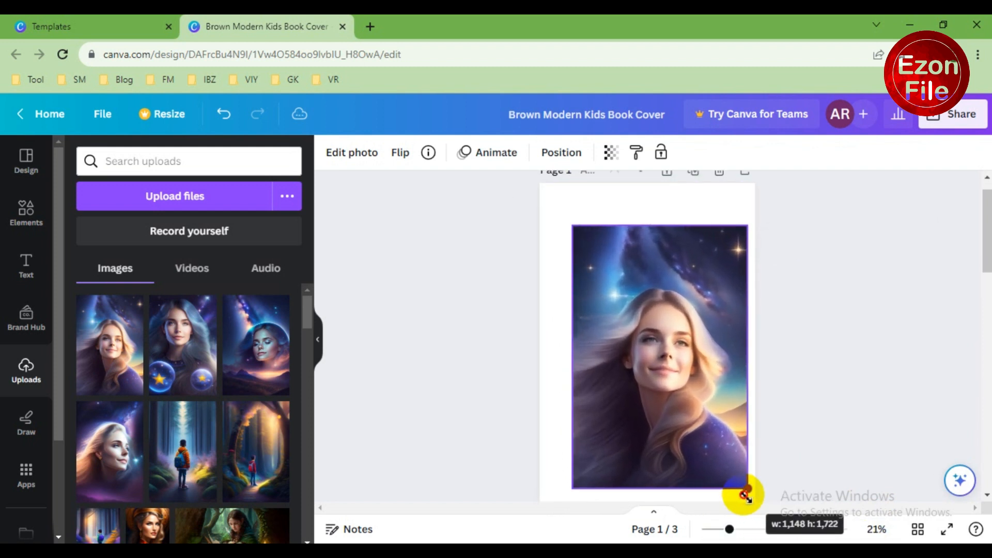
{"action": "left_click_drag", "start_coordinate": [676, 435], "coordinate": [666, 435]}
{"action": "left_click_drag", "start_coordinate": [562, 225], "coordinate": [538, 188]}
{"action": "left_click_drag", "start_coordinate": [644, 188], "coordinate": [644, 179]}
{"action": "left_click_drag", "start_coordinate": [640, 497], "coordinate": [639, 511]}
{"action": "left_click_drag", "start_coordinate": [741, 343], "coordinate": [757, 348]}
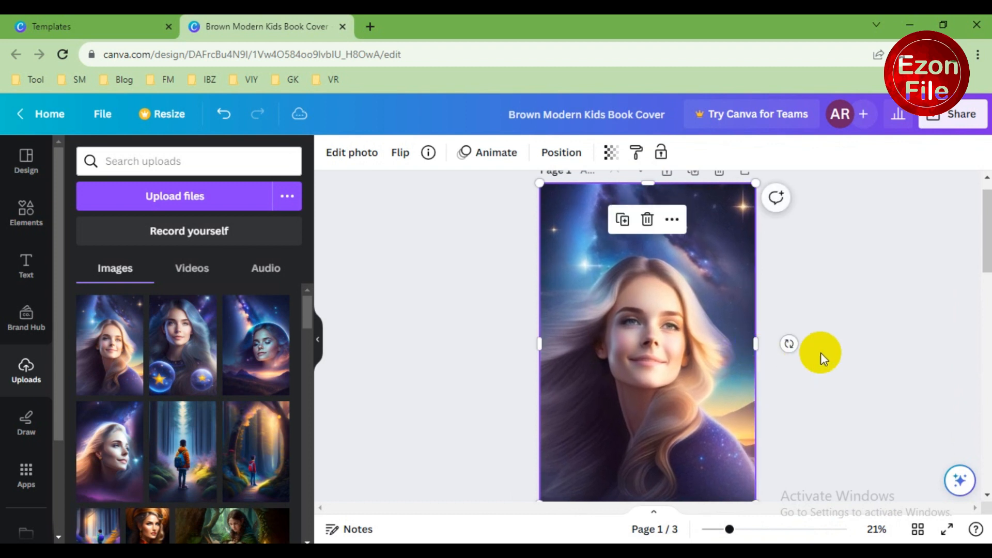
- Stretch the Stella image on page 1 down to the page's lower edge so it covers the leftover white strip
{"action": "scroll", "coordinate": [494, 337], "scroll_direction": "down", "scroll_amount": 3}
{"action": "left_click", "coordinate": [494, 338]}
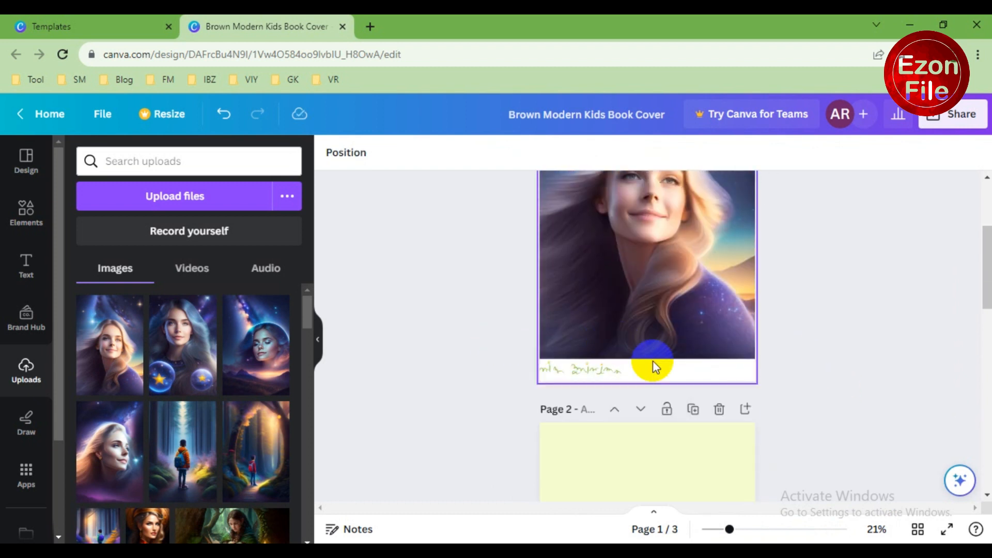
{"action": "left_click", "coordinate": [649, 375]}
{"action": "left_click_drag", "start_coordinate": [649, 362], "coordinate": [699, 394]}
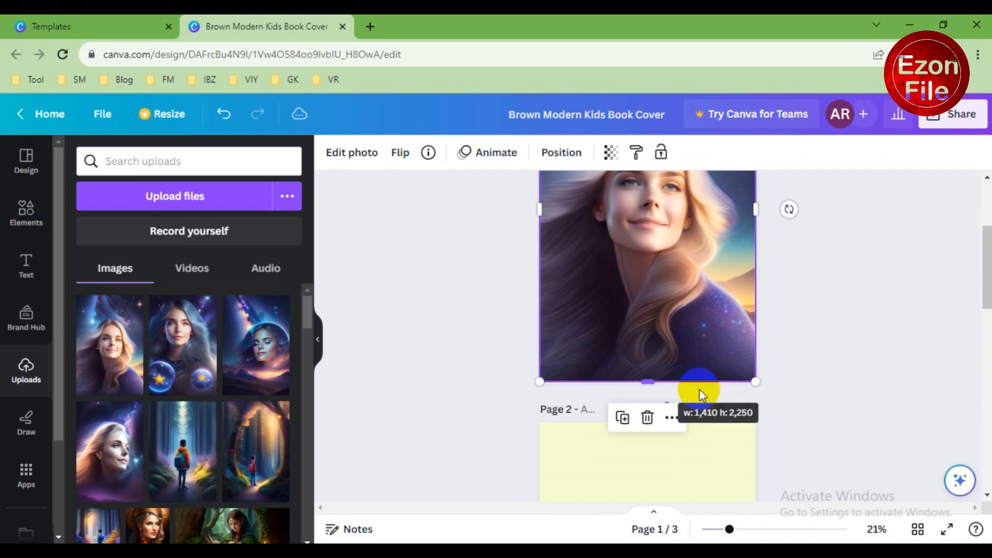
{"action": "left_click", "coordinate": [794, 376]}
- Place the uploaded image of blue-haired Stella with two star globes on page 2 and enlarge it towards the page corners
{"action": "scroll", "coordinate": [786, 393], "scroll_direction": "up", "scroll_amount": 2}
{"action": "scroll", "coordinate": [801, 388], "scroll_direction": "down", "scroll_amount": 5}
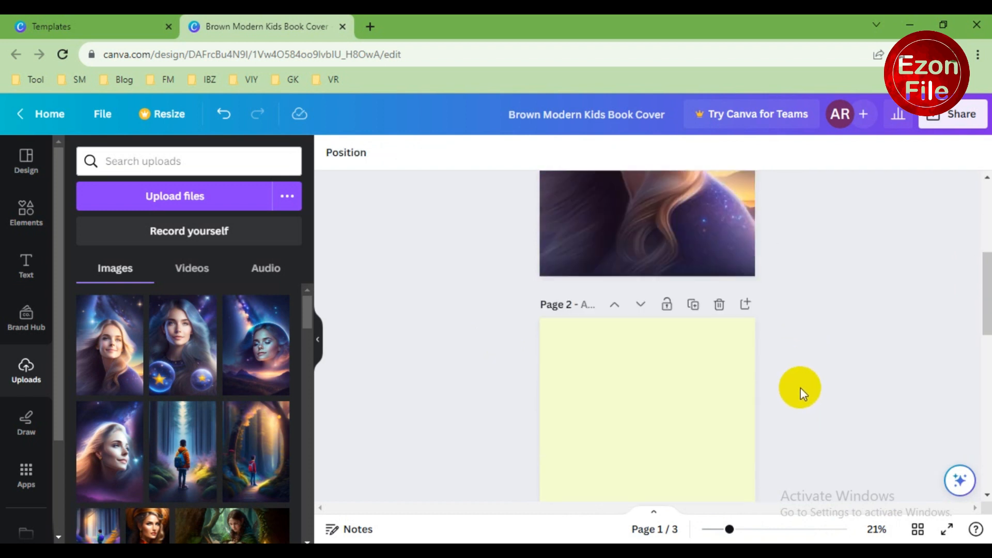
{"action": "left_click", "coordinate": [640, 372]}
{"action": "left_click_drag", "start_coordinate": [257, 353], "coordinate": [621, 351]}
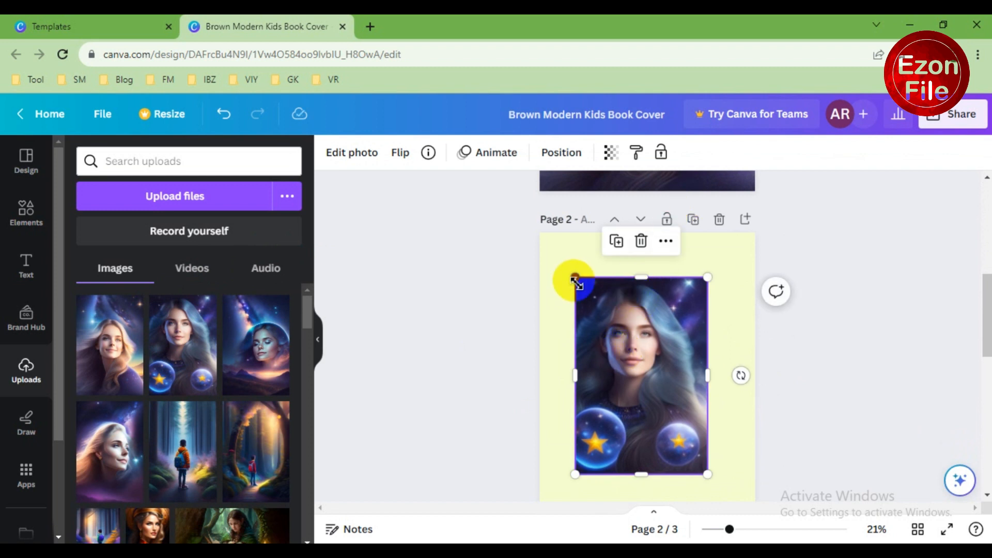
{"action": "left_click_drag", "start_coordinate": [575, 279], "coordinate": [547, 231]}
{"action": "left_click_drag", "start_coordinate": [707, 473], "coordinate": [764, 517]}
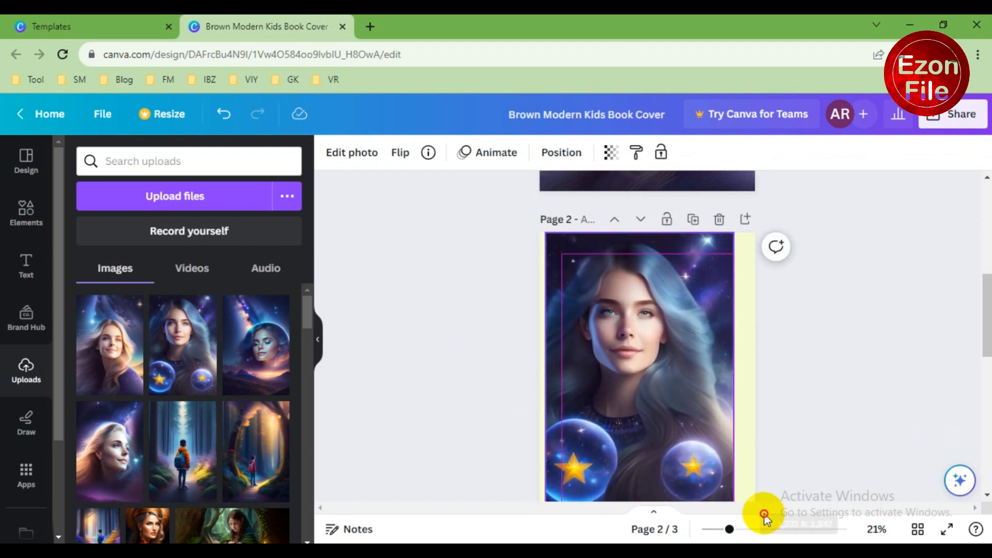
- Stretch the Stella image on page 2 to the page's lower edge and both side edges to fill the page
{"action": "scroll", "coordinate": [666, 434], "scroll_direction": "down", "scroll_amount": 4}
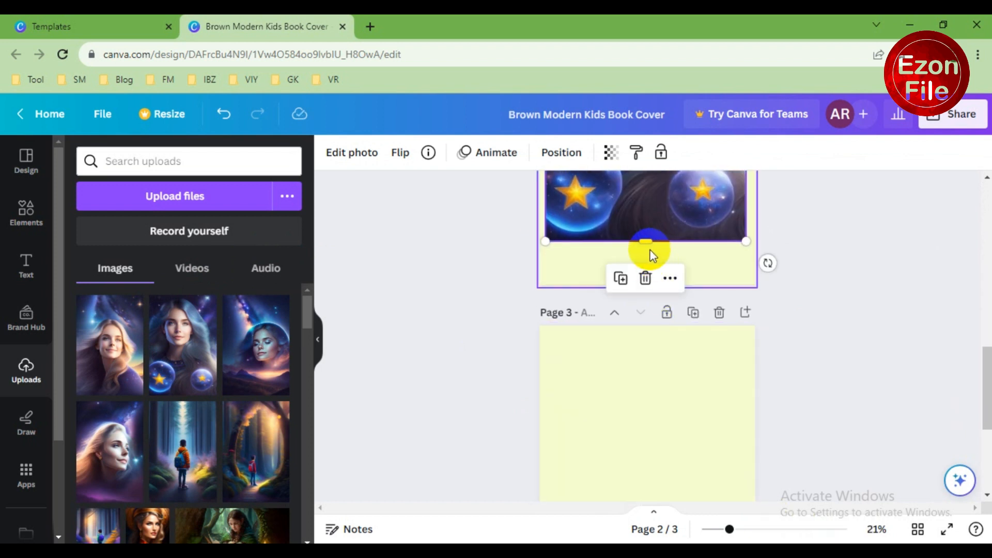
{"action": "left_click_drag", "start_coordinate": [649, 245], "coordinate": [653, 288]}
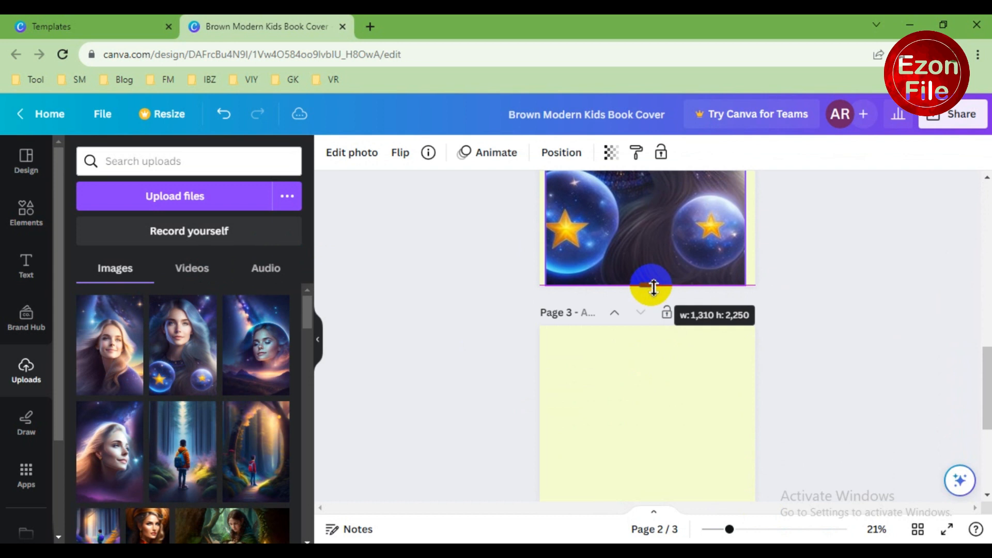
{"action": "scroll", "coordinate": [676, 340], "scroll_direction": "up", "scroll_amount": 4}
{"action": "left_click_drag", "start_coordinate": [752, 333], "coordinate": [757, 333]}
{"action": "left_click_drag", "start_coordinate": [548, 329], "coordinate": [538, 329]}
{"action": "scroll", "coordinate": [692, 346], "scroll_direction": "up", "scroll_amount": 6}
- Find the start of the ChatGPT story, then add a subheading to page 1 in Canva and enlarge it to size 105
{"action": "left_click", "coordinate": [646, 351]}
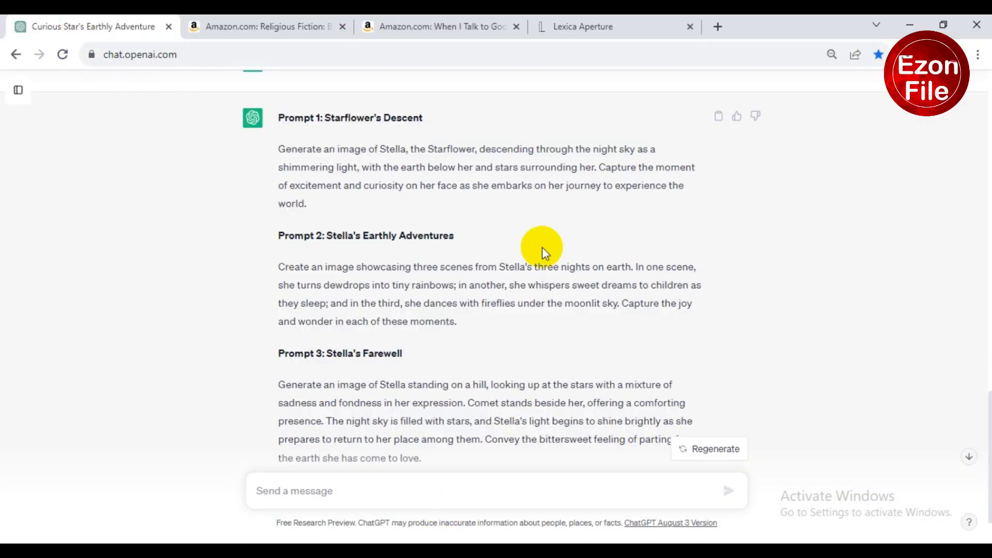
{"action": "scroll", "coordinate": [660, 349], "scroll_direction": "up", "scroll_amount": 10}
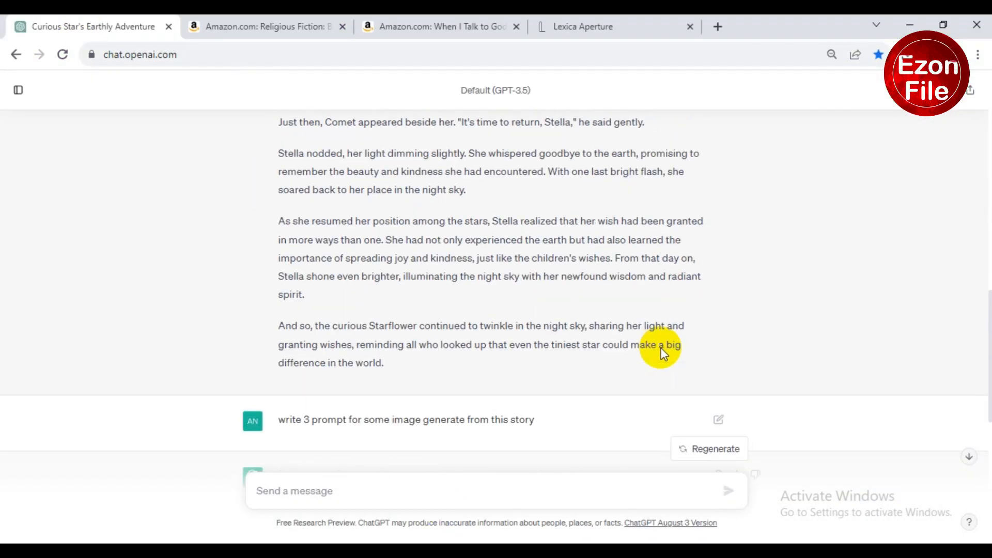
{"action": "scroll", "coordinate": [604, 351], "scroll_direction": "up", "scroll_amount": 8}
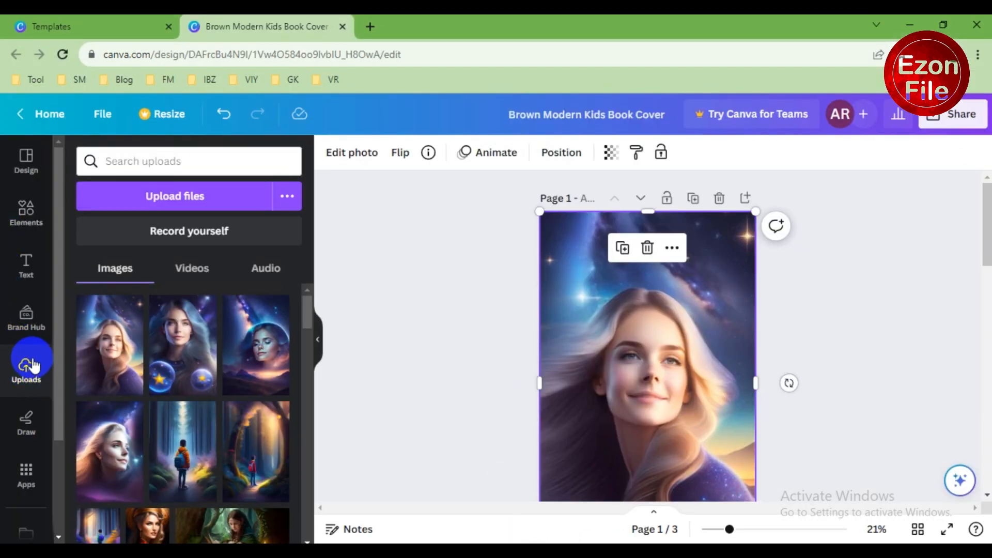
{"action": "left_click", "coordinate": [28, 276]}
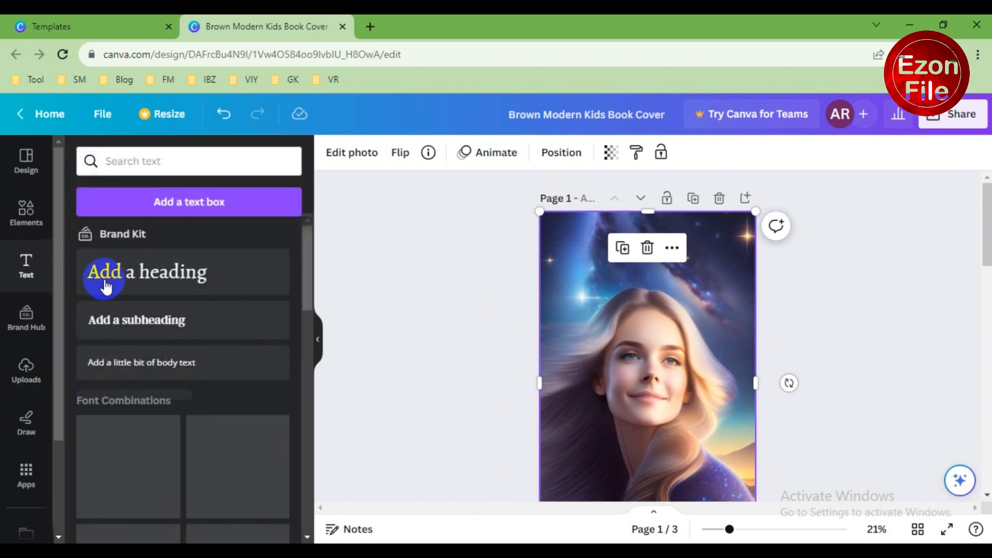
{"action": "left_click", "coordinate": [136, 325]}
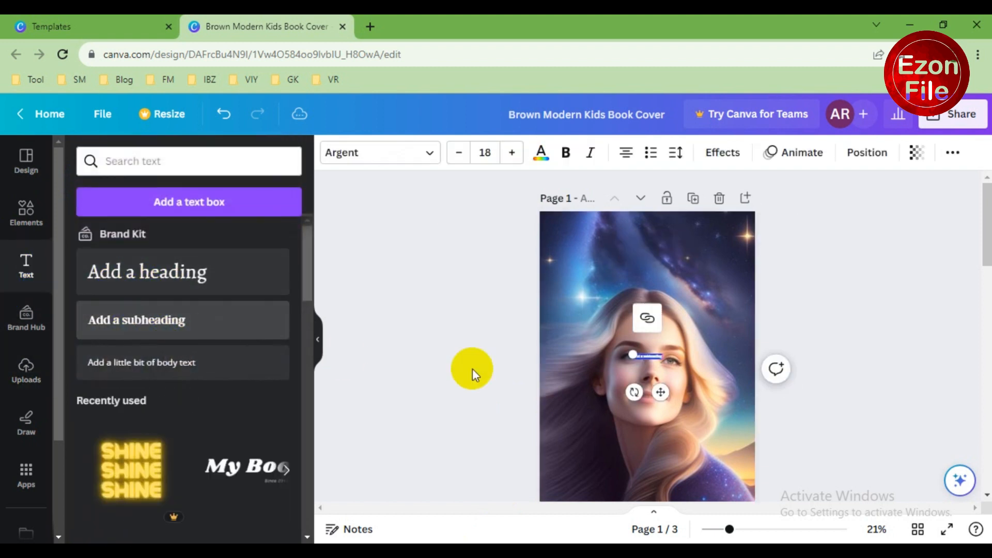
{"action": "left_click_drag", "start_coordinate": [665, 363], "coordinate": [792, 459]}
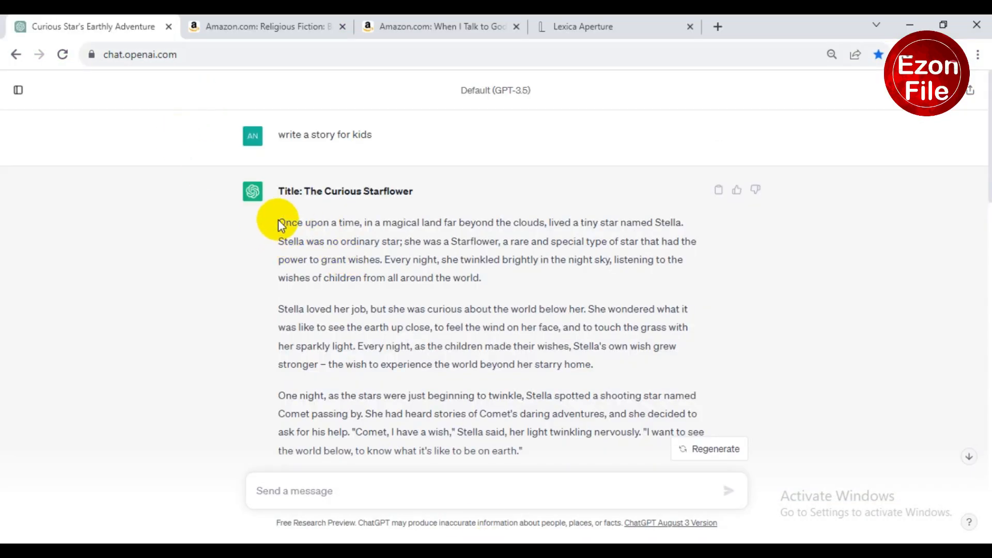
- Copy the story's first paragraph from ChatGPT, paste it over the page 1 subheading in Canva, and move the text to the page's upper part
{"action": "left_click_drag", "start_coordinate": [281, 226], "coordinate": [505, 275]}
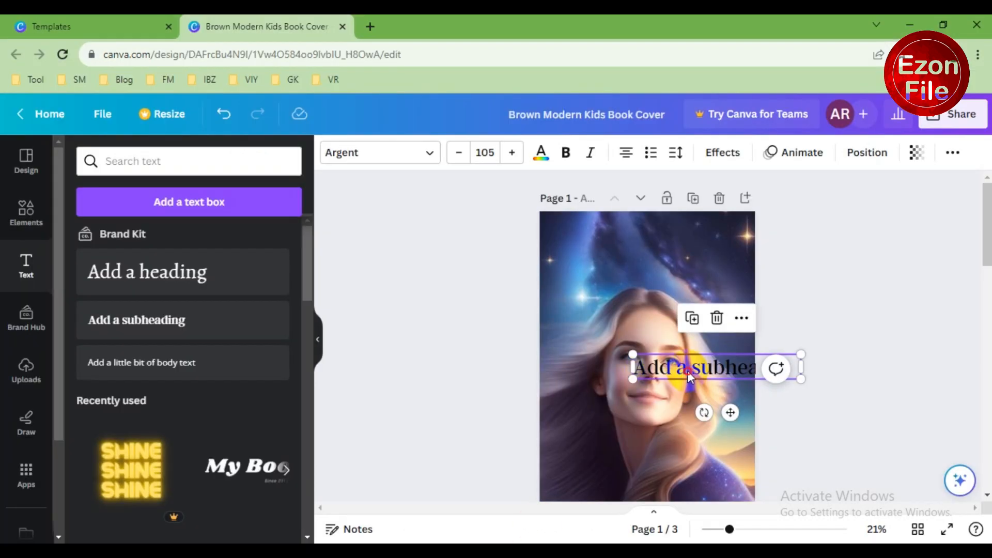
{"action": "double_click", "coordinate": [688, 372]}
{"action": "key", "text": "ctrl+v"}
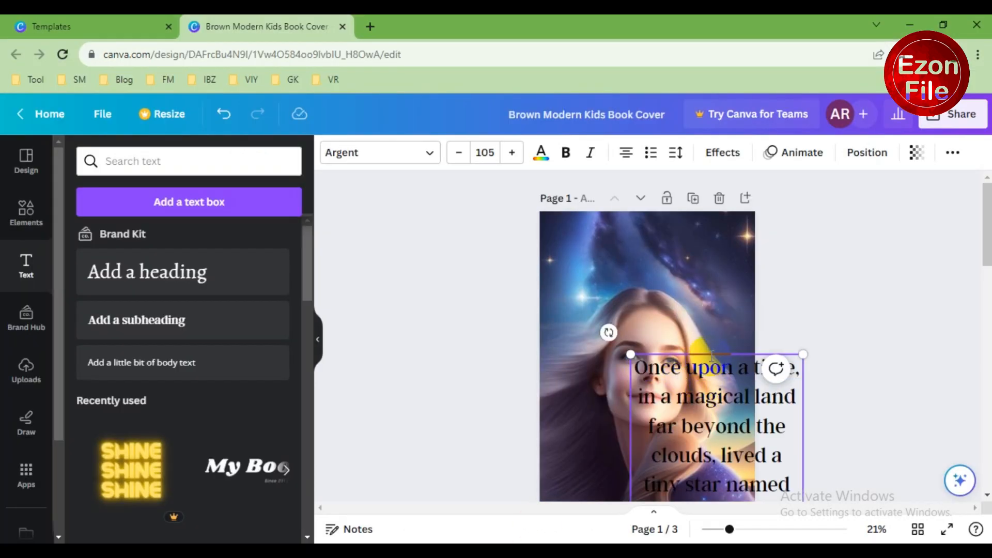
{"action": "left_click_drag", "start_coordinate": [711, 356], "coordinate": [627, 218]}
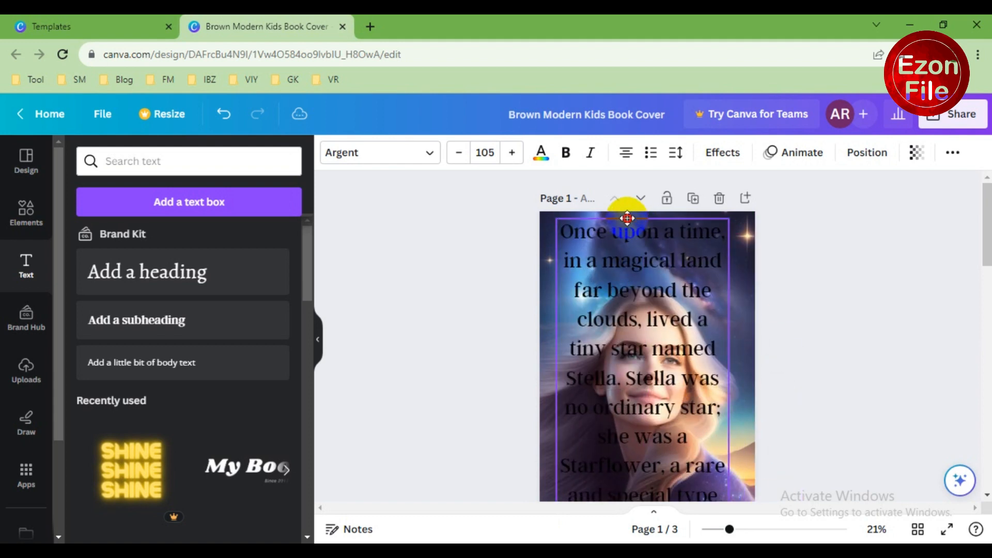
- Reduce the font size of the page 1 story paragraph to 80 and then to 60
{"action": "left_click", "coordinate": [492, 154]}
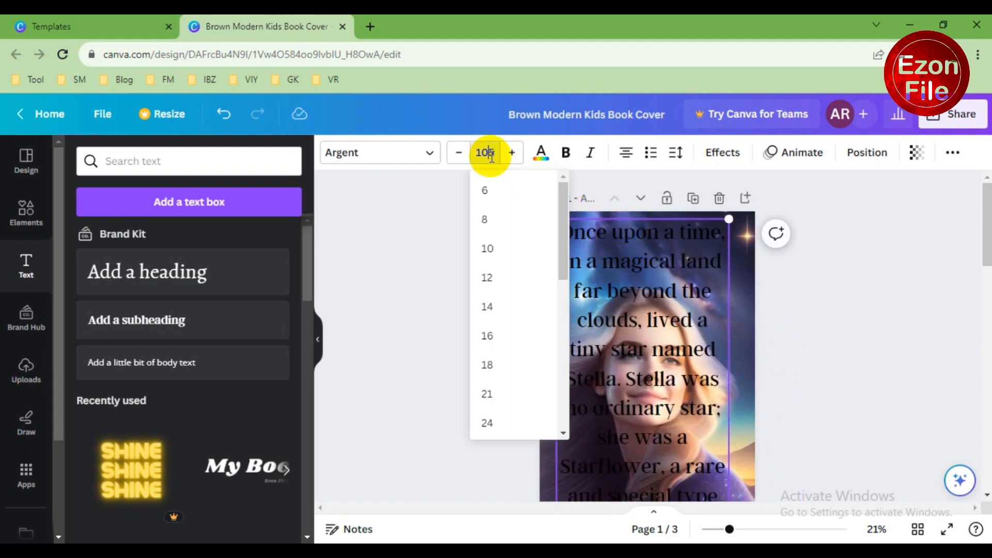
{"action": "type", "text": "80"}
{"action": "key", "text": "Return"}
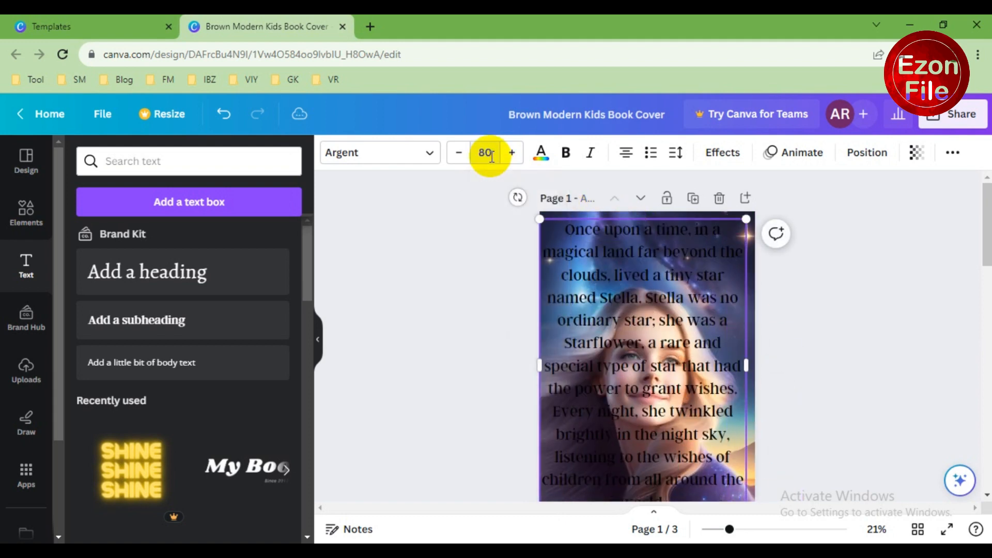
{"action": "left_click", "coordinate": [496, 150]}
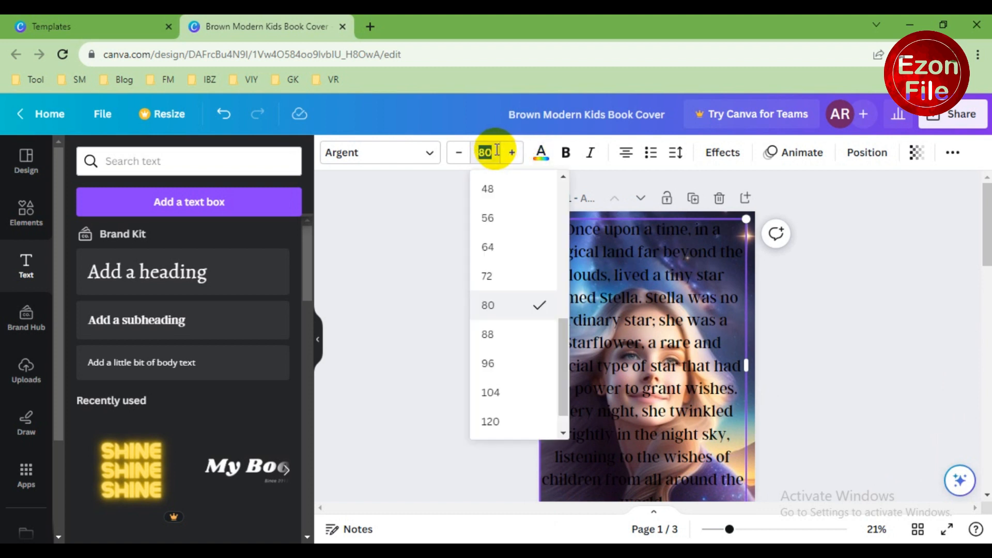
{"action": "type", "text": "60"}
{"action": "key", "text": "Return"}
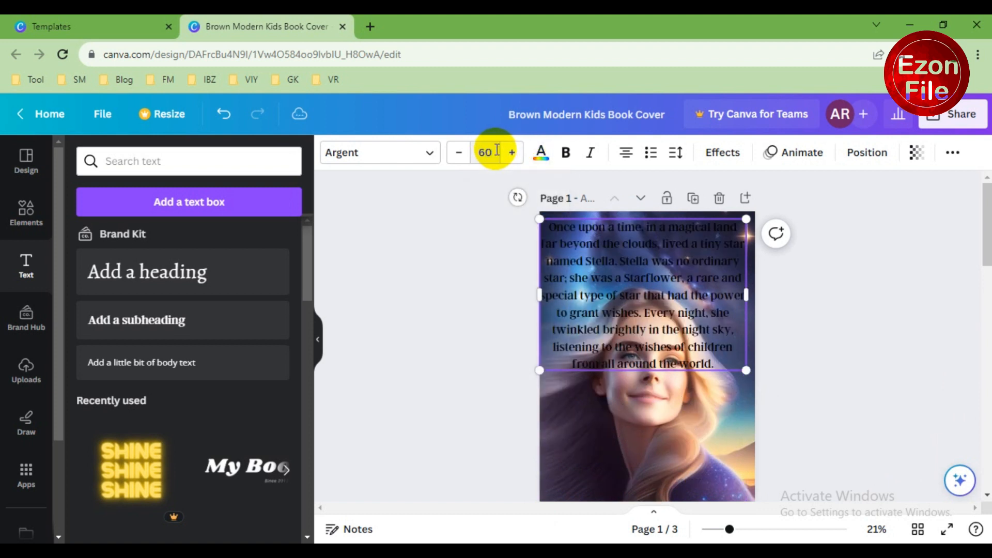
- Colour the whole story paragraph on page 1 white and nudge its text box slightly down
{"action": "triple_click", "coordinate": [626, 295]}
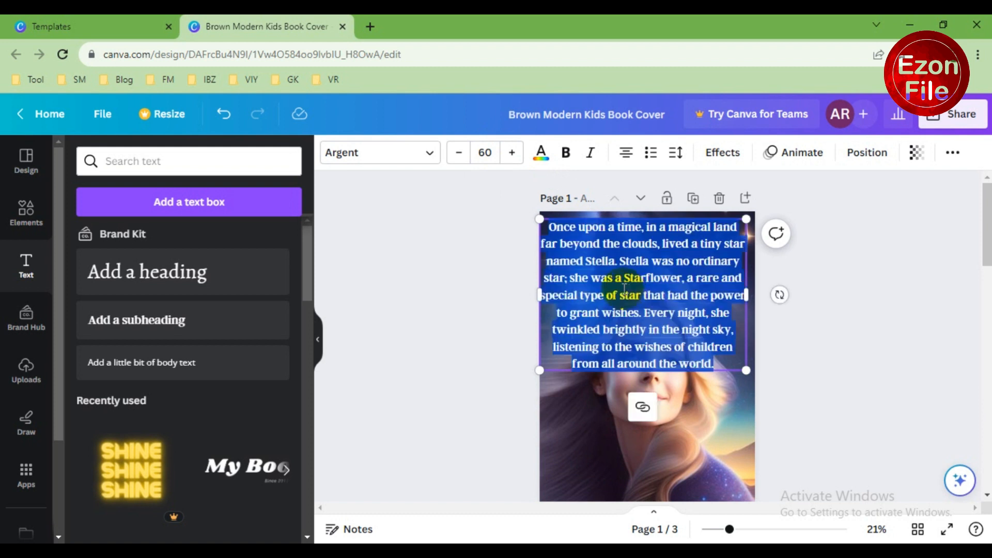
{"action": "left_click", "coordinate": [539, 155]}
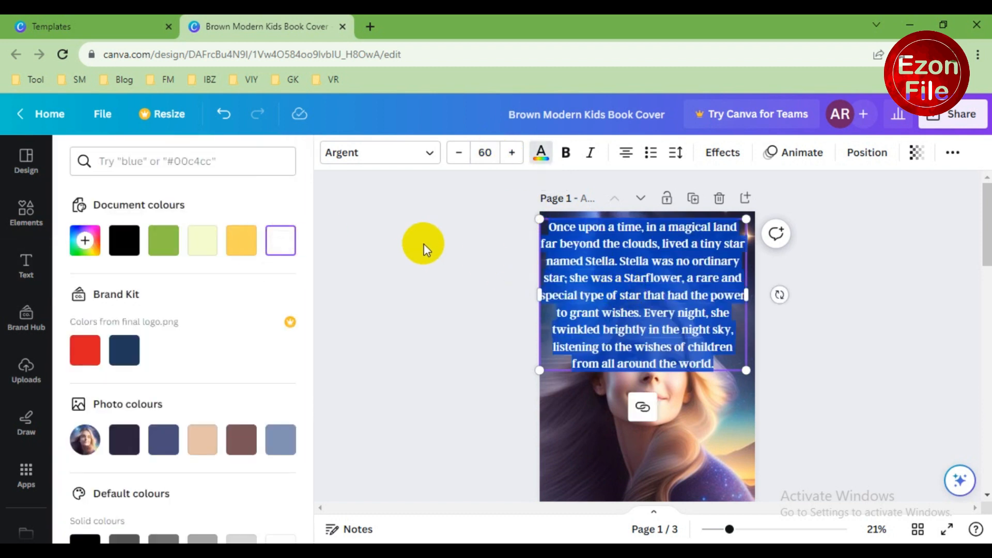
{"action": "key", "text": "Escape"}
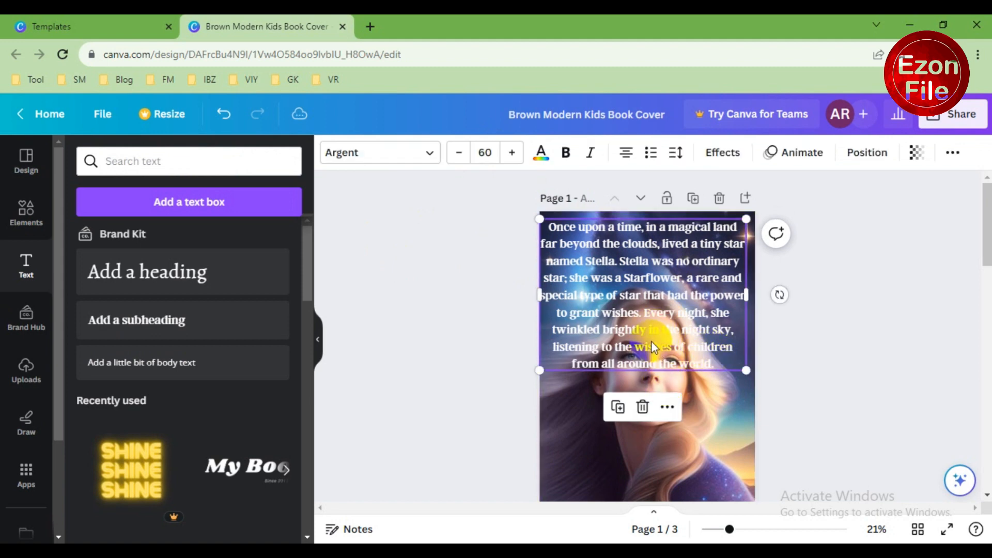
{"action": "mouse_move", "coordinate": [651, 369]}
{"action": "left_mouse_down"}
{"action": "mouse_move", "coordinate": [649, 460]}
{"action": "mouse_move", "coordinate": [650, 367]}
{"action": "mouse_move", "coordinate": [649, 382]}
{"action": "left_mouse_up"}
{"action": "left_click", "coordinate": [435, 343]}
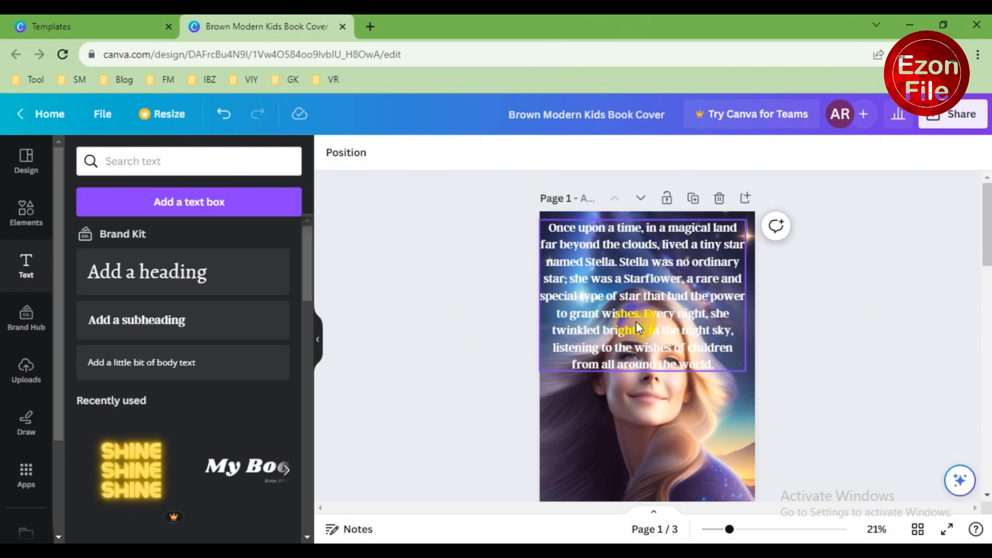
{"action": "left_click", "coordinate": [663, 324]}
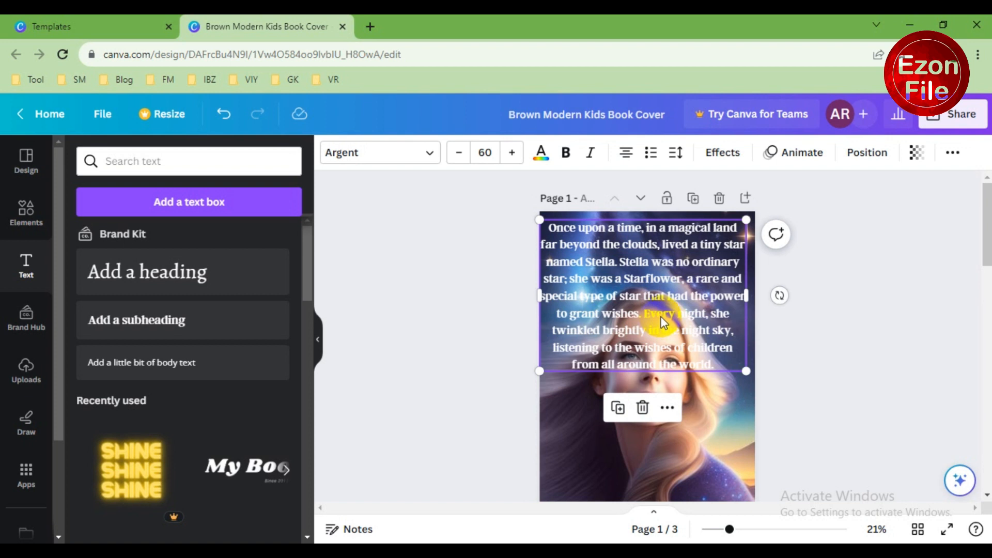
- Add a subheading over the Stella image on page 2 and enlarge it to size 170
{"action": "scroll", "coordinate": [663, 323], "scroll_direction": "down", "scroll_amount": 7}
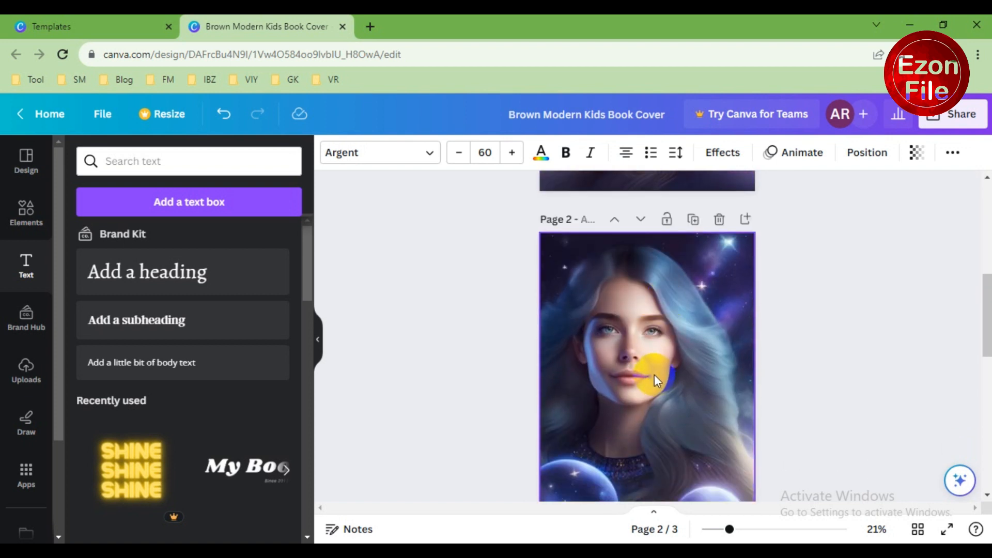
{"action": "left_click", "coordinate": [649, 360]}
{"action": "scroll", "coordinate": [647, 334], "scroll_direction": "up", "scroll_amount": 2}
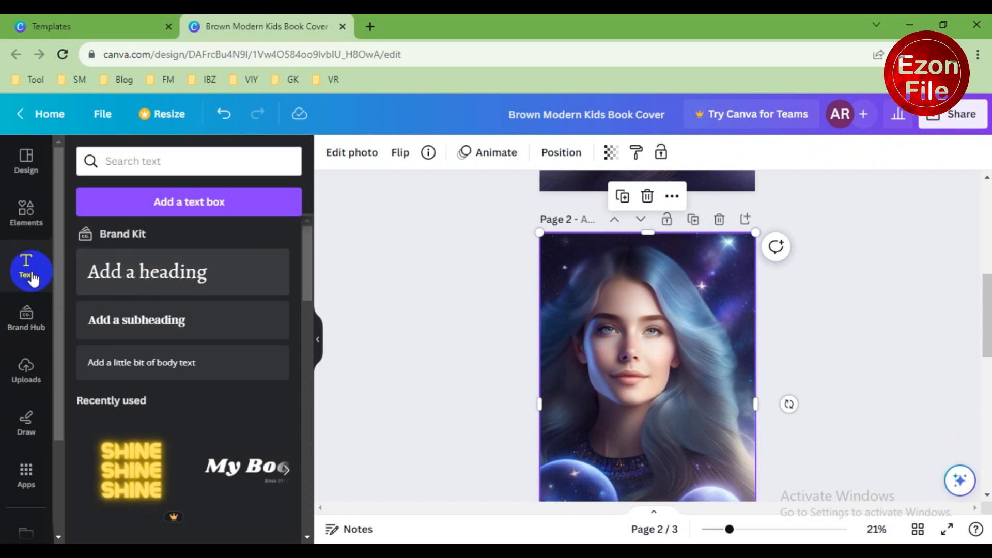
{"action": "left_click", "coordinate": [139, 324]}
{"action": "left_click_drag", "start_coordinate": [670, 362], "coordinate": [784, 441]}
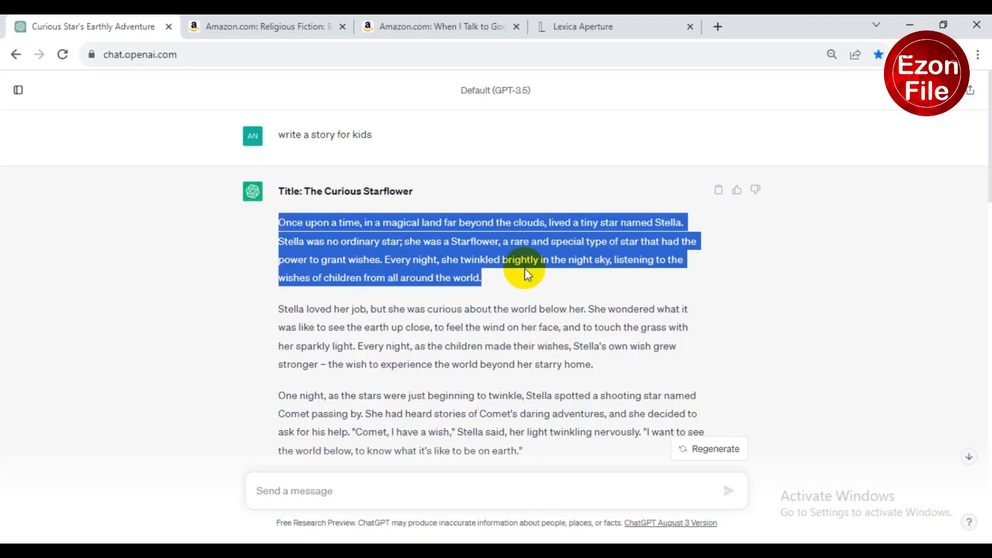
- Copy the story's second paragraph from ChatGPT, paste it over the page 2 subheading in Canva, and move the text to the page's upper part
{"action": "left_click_drag", "start_coordinate": [279, 309], "coordinate": [614, 368]}
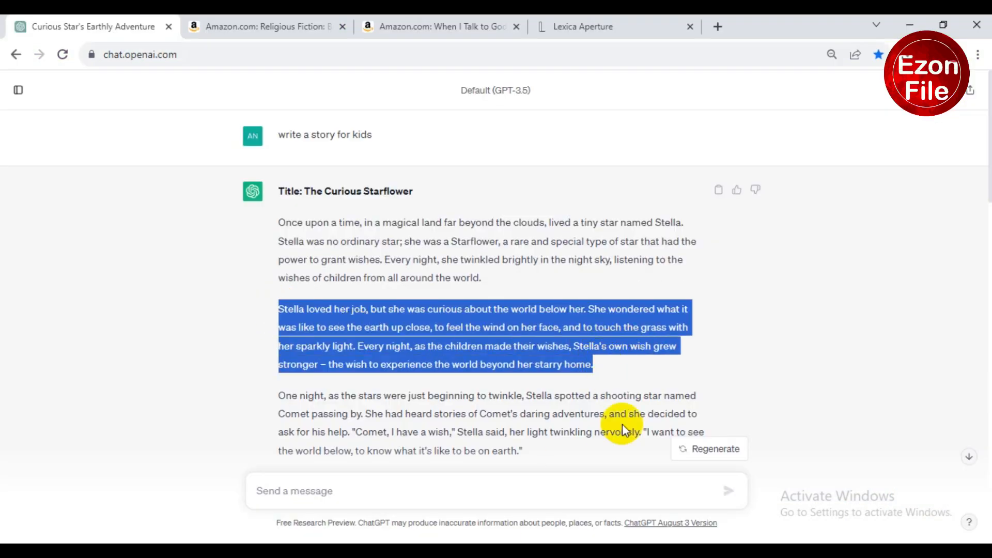
{"action": "key", "text": "alt+Tab"}
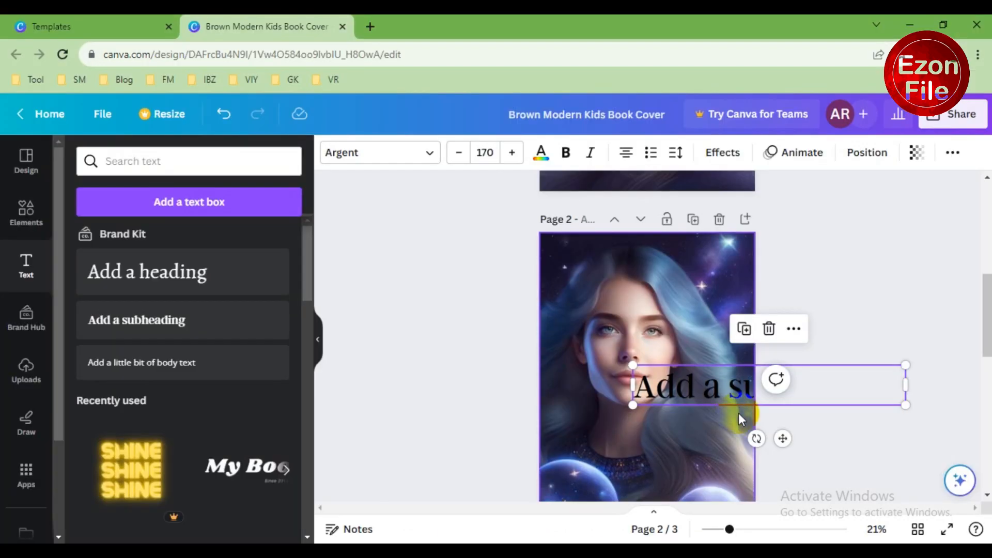
{"action": "double_click", "coordinate": [725, 393]}
{"action": "key", "text": "ctrl+v"}
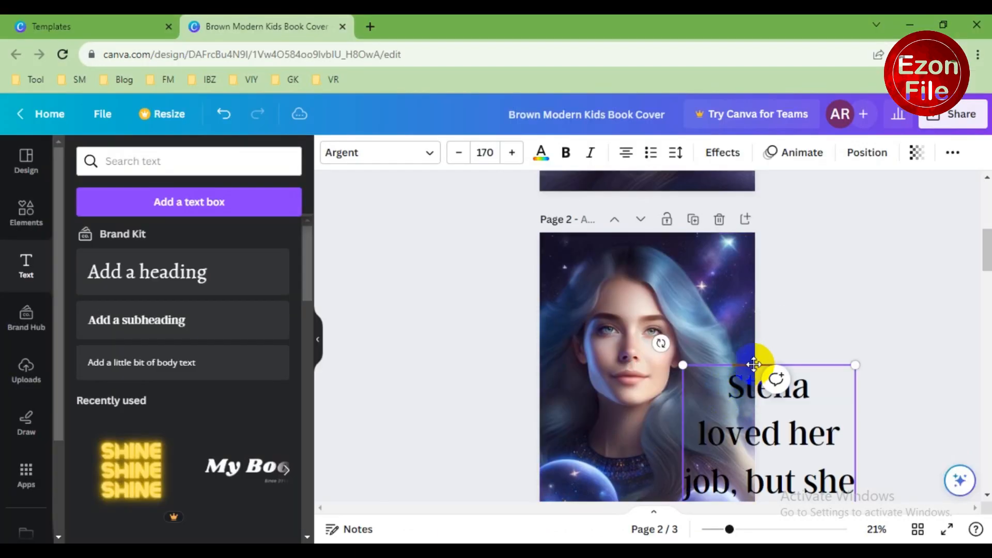
{"action": "left_click_drag", "start_coordinate": [742, 363], "coordinate": [620, 241]}
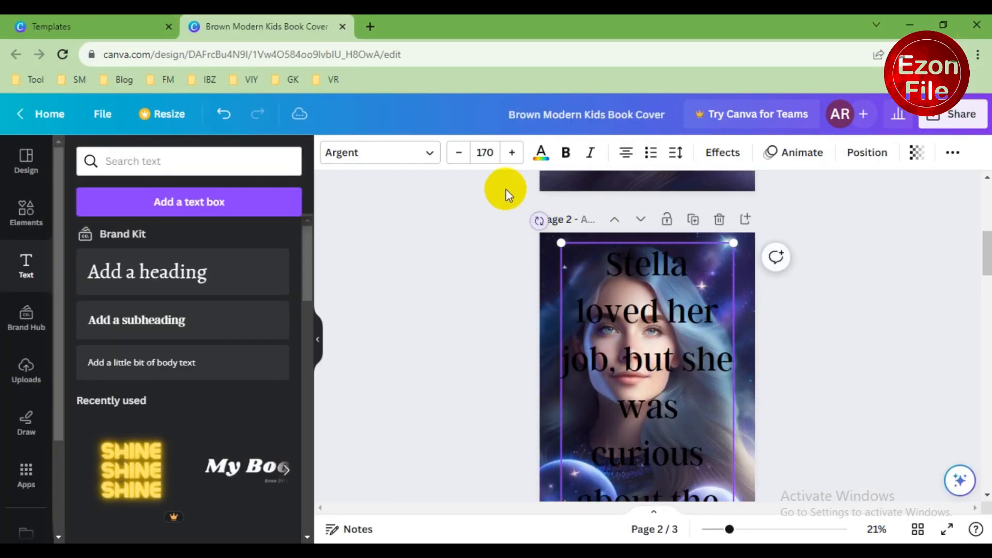
- Set the font size of the page 2 story paragraph to 60 and start selecting its text
{"action": "left_click", "coordinate": [479, 152]}
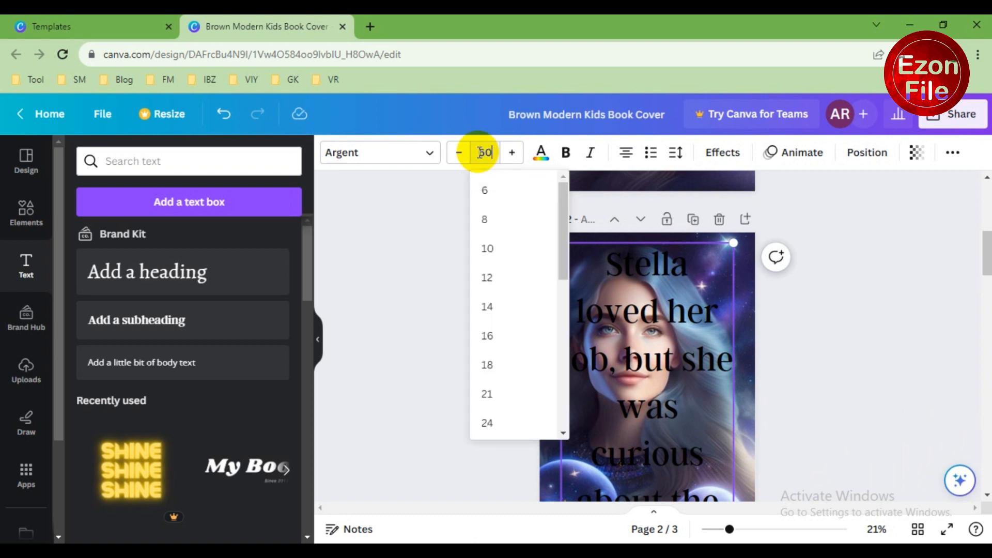
{"action": "type", "text": "60"}
{"action": "key", "text": "Return"}
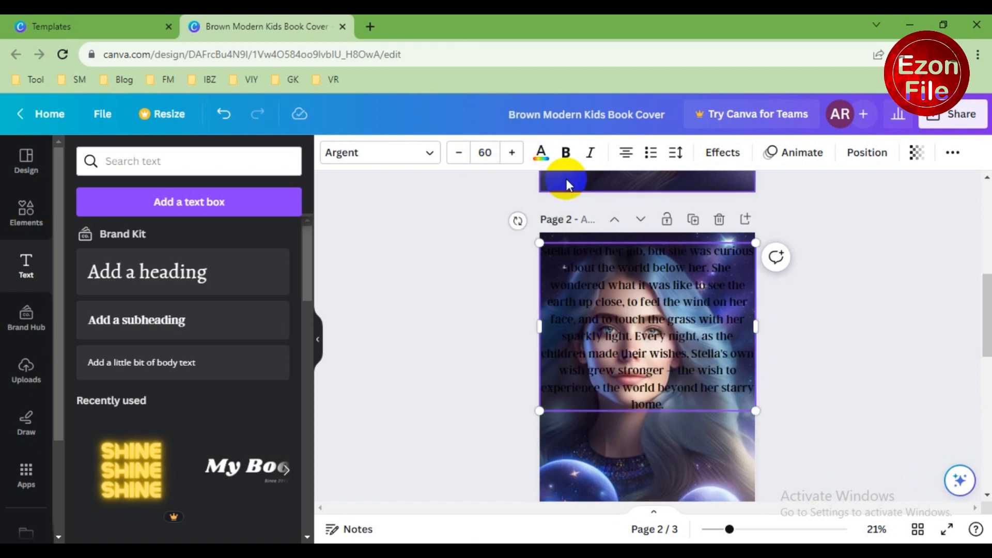
{"action": "left_click", "coordinate": [628, 283]}
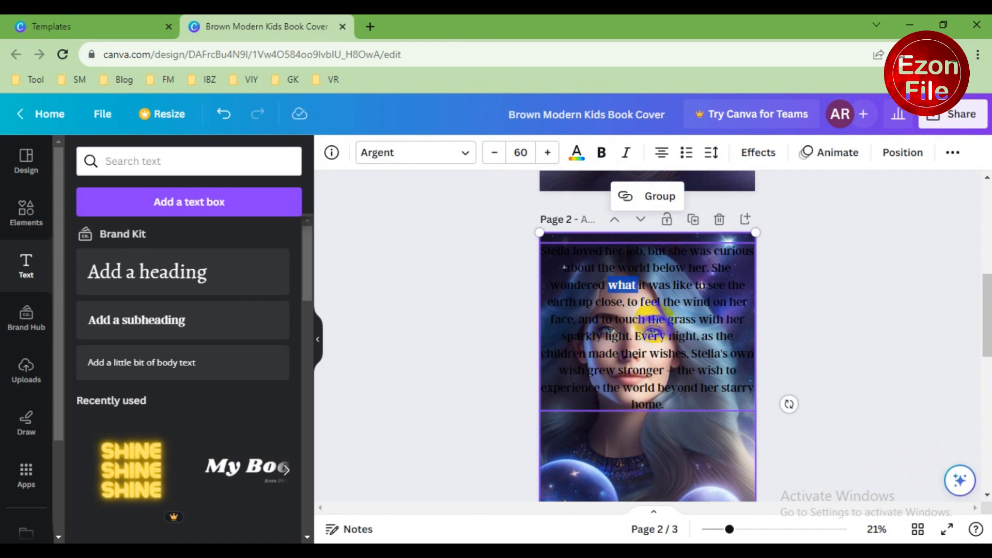
- Colour the whole story paragraph on page 2 golden yellow and deselect its text box
{"action": "double_click", "coordinate": [653, 333]}
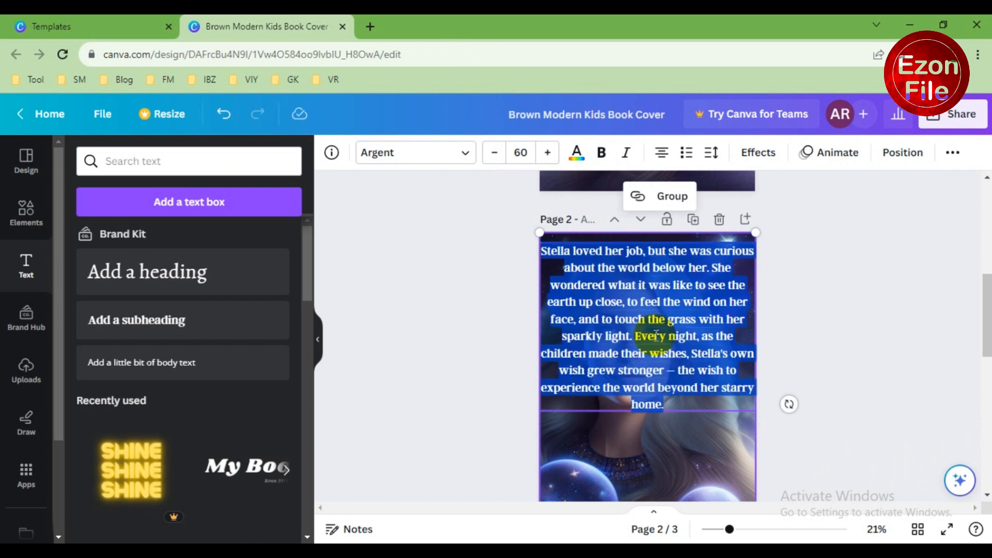
{"action": "left_click", "coordinate": [576, 152]}
{"action": "left_click", "coordinate": [249, 254]}
{"action": "left_click", "coordinate": [381, 243]}
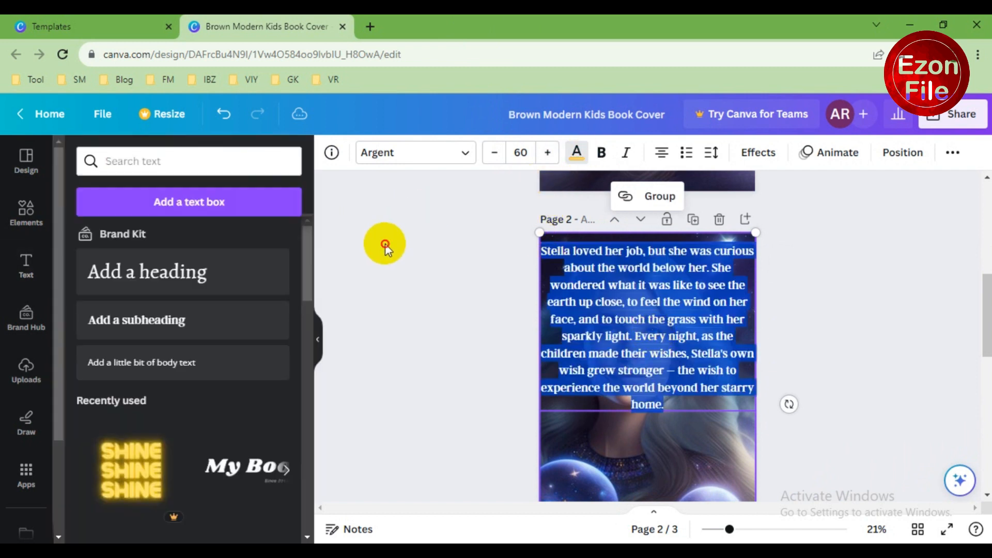
{"action": "left_click", "coordinate": [632, 312]}
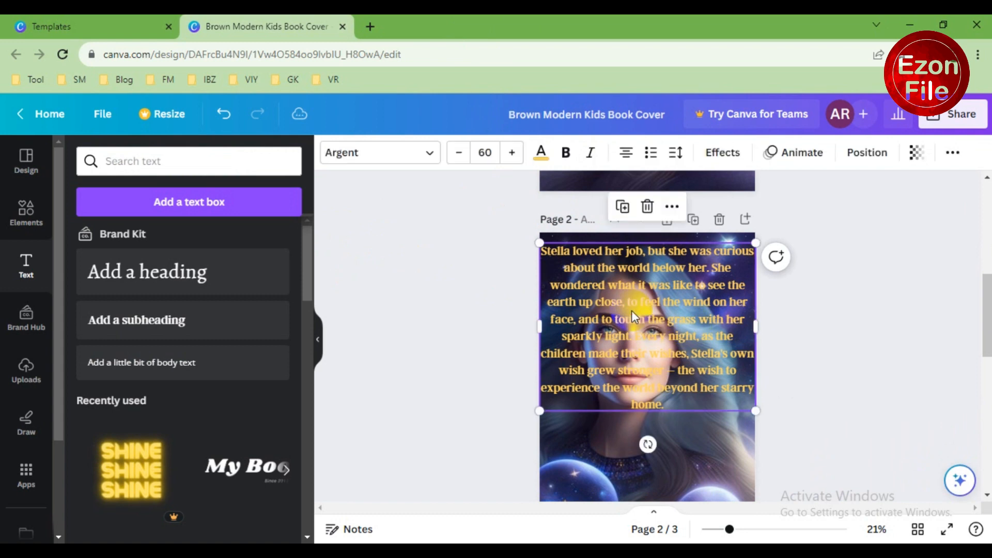
{"action": "left_click", "coordinate": [810, 395]}
{"action": "left_click", "coordinate": [652, 408]}
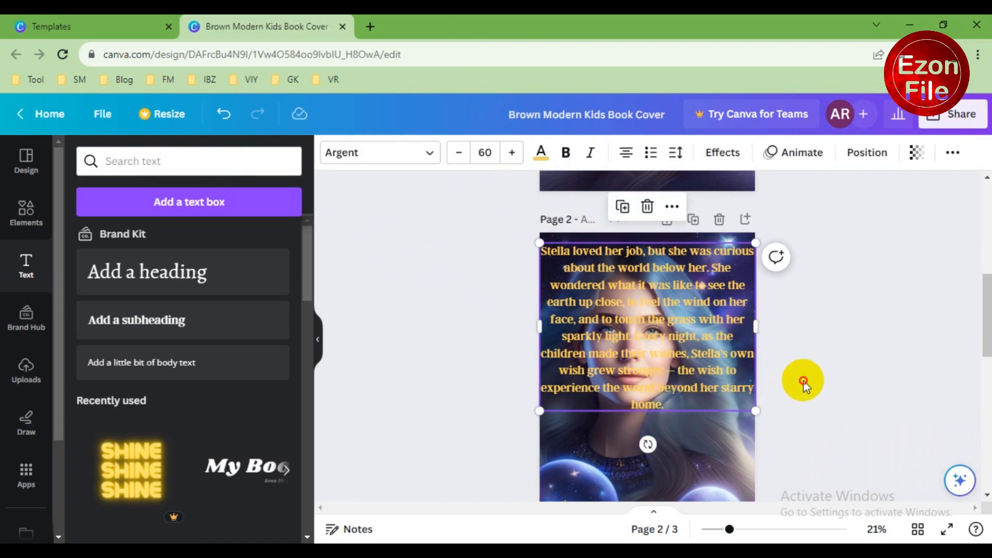
{"action": "left_click", "coordinate": [803, 381]}
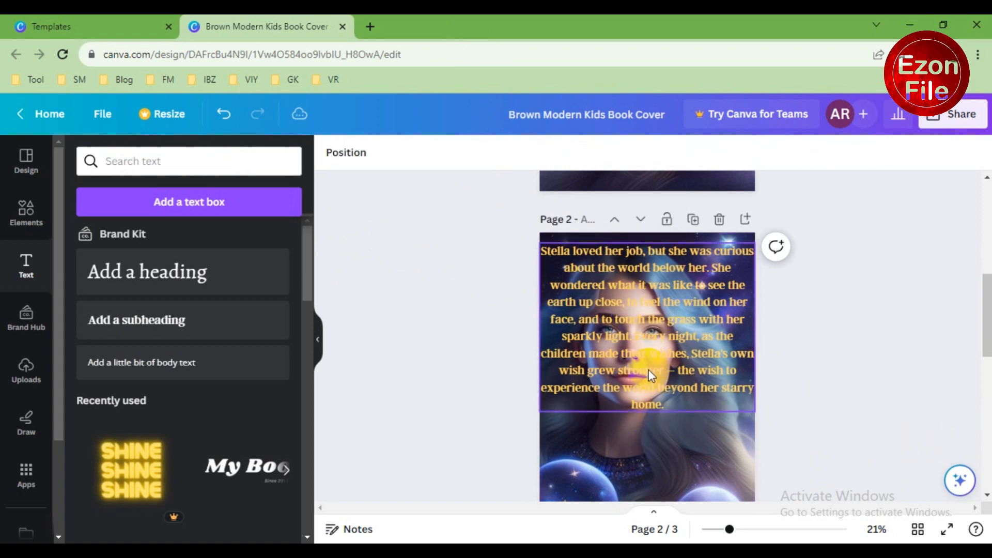
- Add a blank fourth page after page 3 of the book
{"action": "scroll", "coordinate": [648, 375], "scroll_direction": "up", "scroll_amount": 5}
{"action": "scroll", "coordinate": [668, 366], "scroll_direction": "down", "scroll_amount": 10}
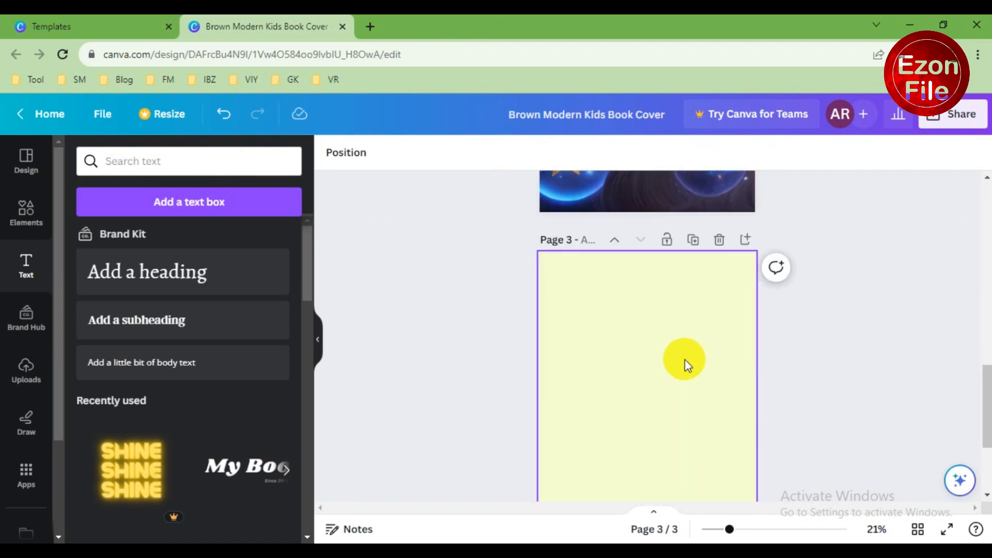
{"action": "scroll", "coordinate": [682, 360], "scroll_direction": "down", "scroll_amount": 3}
{"action": "left_click", "coordinate": [659, 464]}
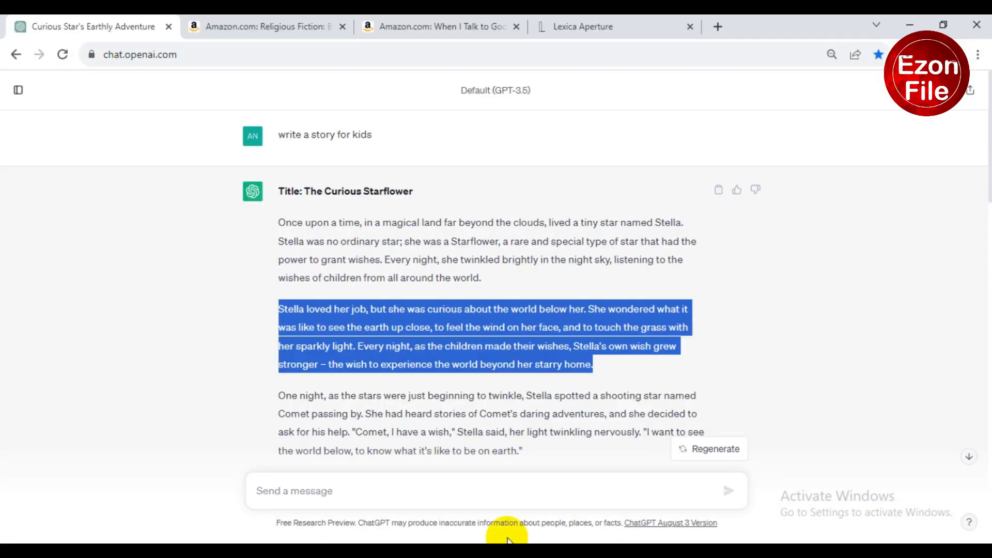
- Look through the remaining ChatGPT story paragraphs and image prompts, and review the book pages in Canva
{"action": "scroll", "coordinate": [443, 253], "scroll_direction": "down", "scroll_amount": 10}
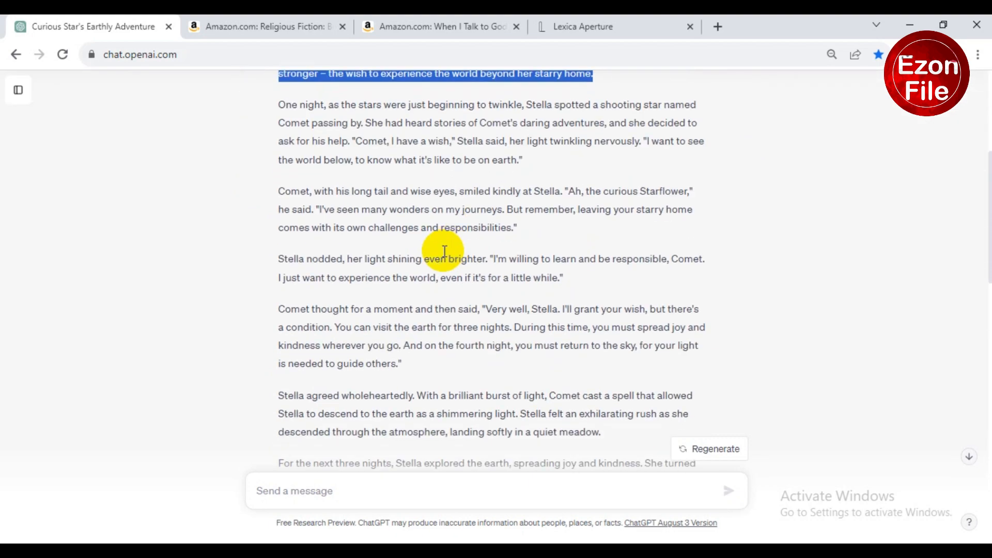
{"action": "scroll", "coordinate": [500, 313], "scroll_direction": "down", "scroll_amount": 8}
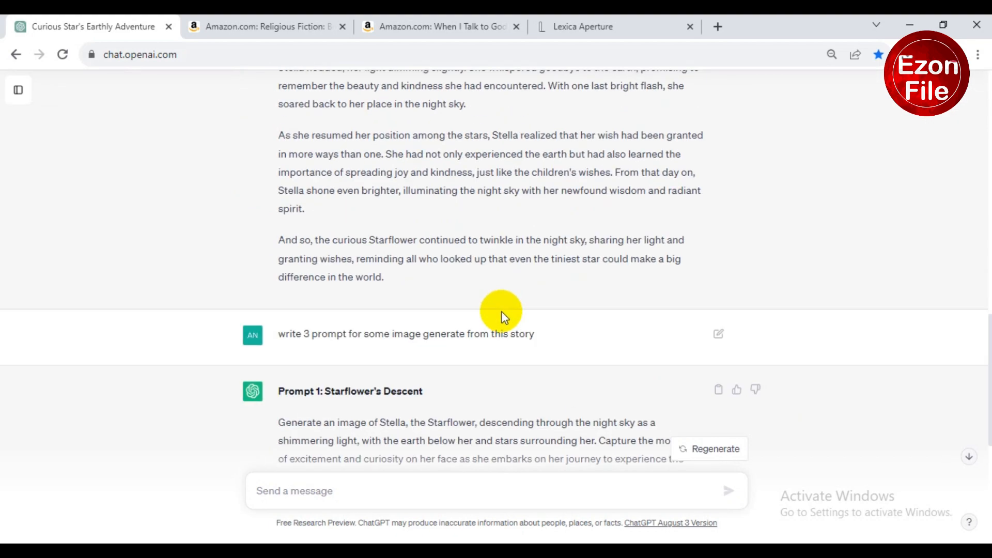
{"action": "scroll", "coordinate": [436, 326], "scroll_direction": "up", "scroll_amount": 18}
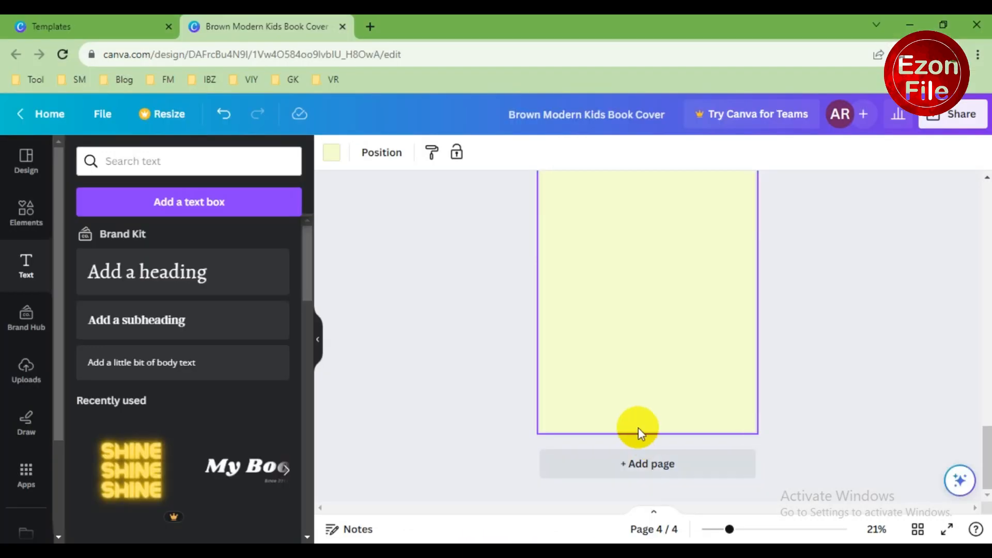
{"action": "scroll", "coordinate": [553, 418], "scroll_direction": "up", "scroll_amount": 15}
{"action": "scroll", "coordinate": [550, 411], "scroll_direction": "up", "scroll_amount": 2}
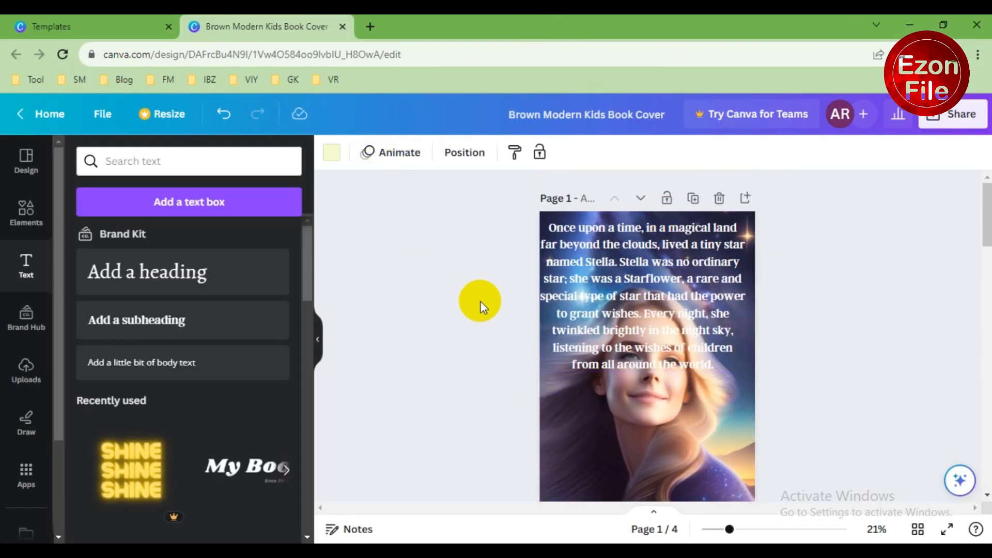
{"action": "scroll", "coordinate": [547, 294], "scroll_direction": "down", "scroll_amount": 10}
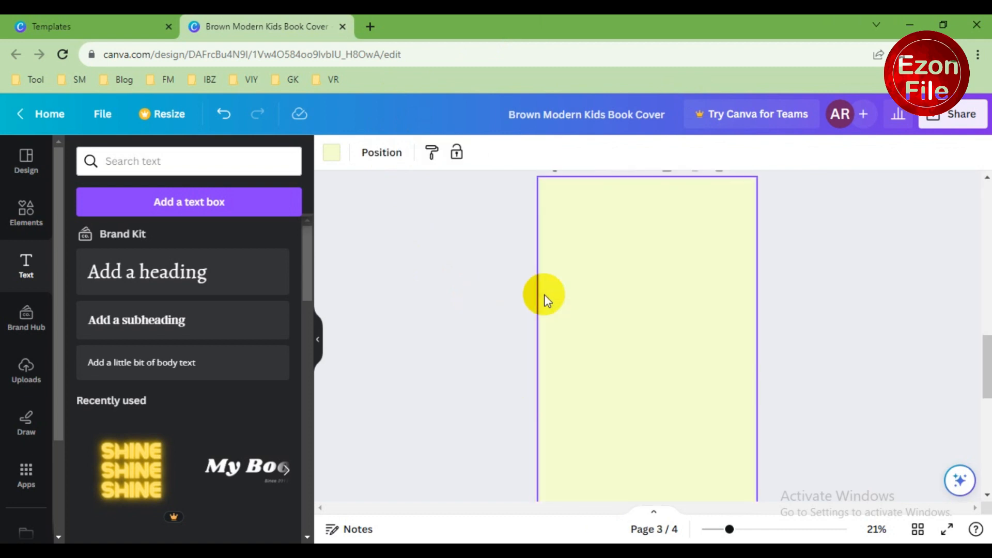
{"action": "scroll", "coordinate": [547, 300], "scroll_direction": "down", "scroll_amount": 5}
- Download all pages of the book design as a PDF Standard file
{"action": "left_click", "coordinate": [943, 123]}
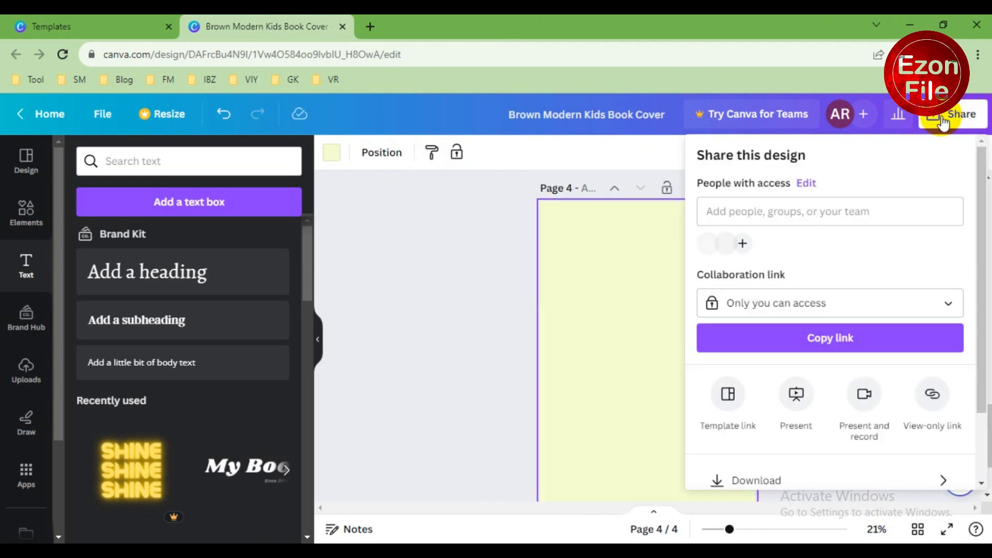
{"action": "left_click", "coordinate": [742, 480]}
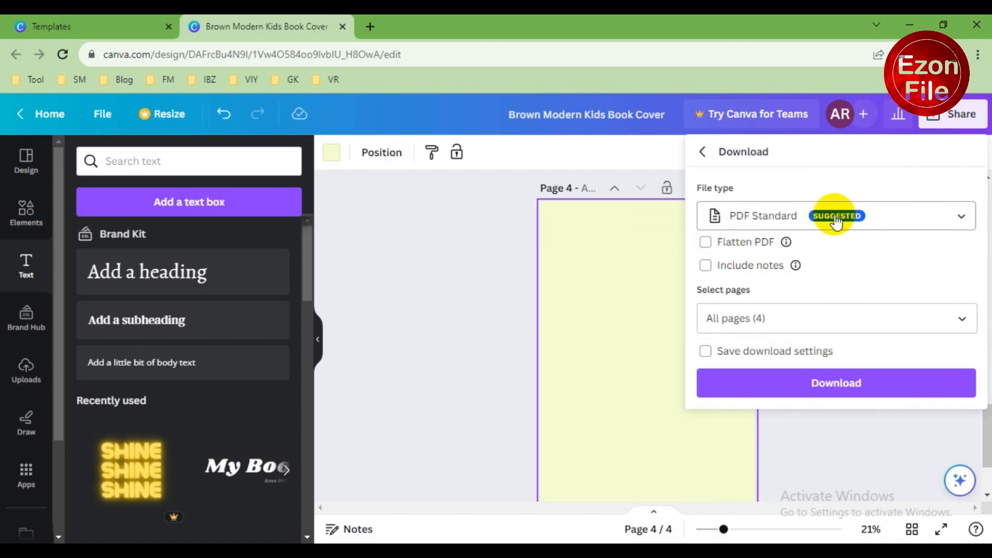
{"action": "left_click", "coordinate": [844, 384]}
{"action": "left_click", "coordinate": [468, 267]}
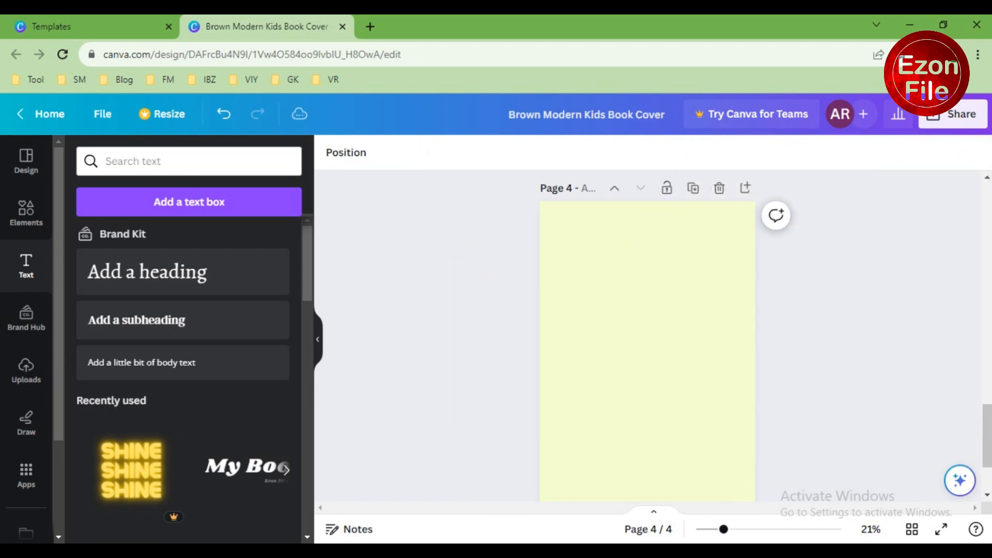
- Switch to the other Chrome window, search Google for "amazon kdp" in a new tab, and open the Amazon Kindle Direct Publishing site
{"action": "key", "text": "alt+Tab"}
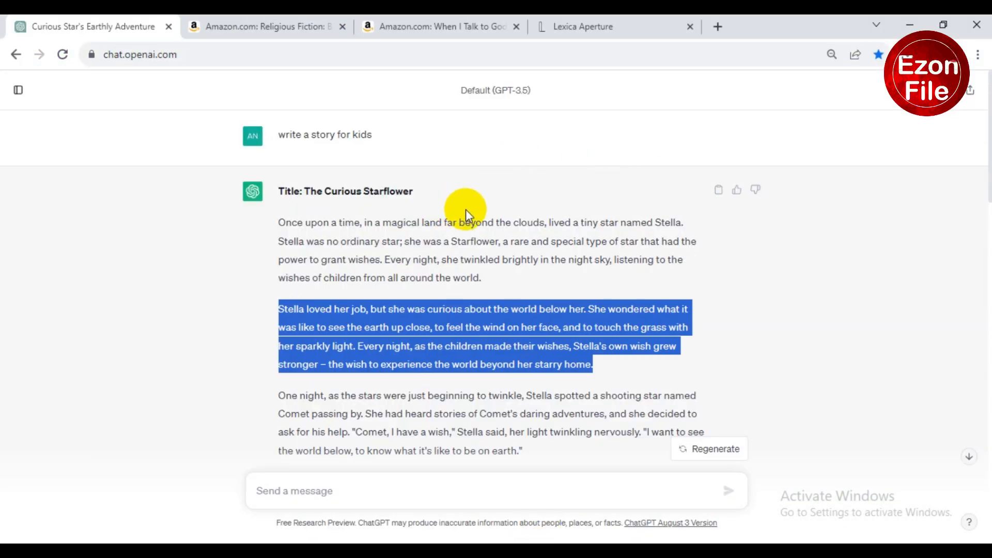
{"action": "left_click", "coordinate": [299, 23]}
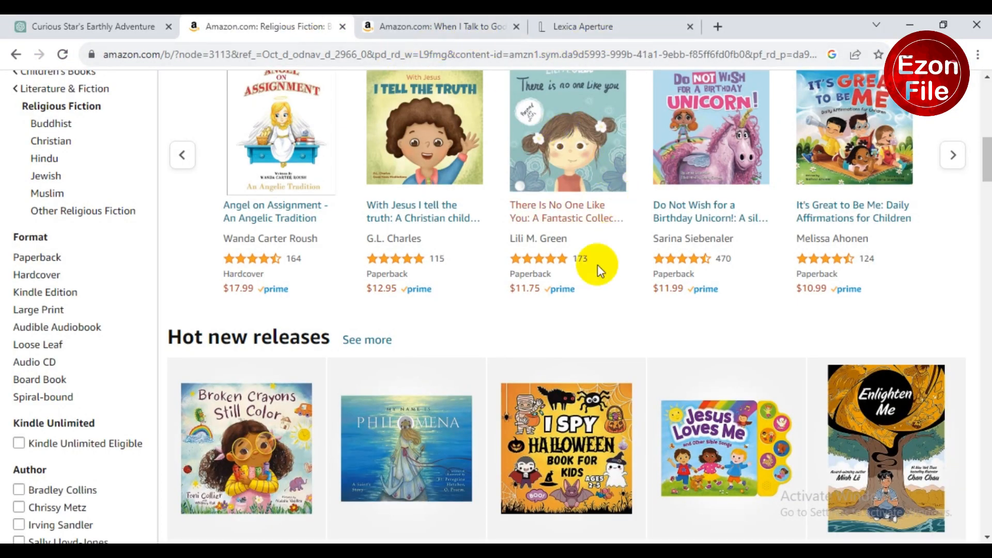
{"action": "left_click", "coordinate": [126, 22]}
{"action": "left_click", "coordinate": [717, 32]}
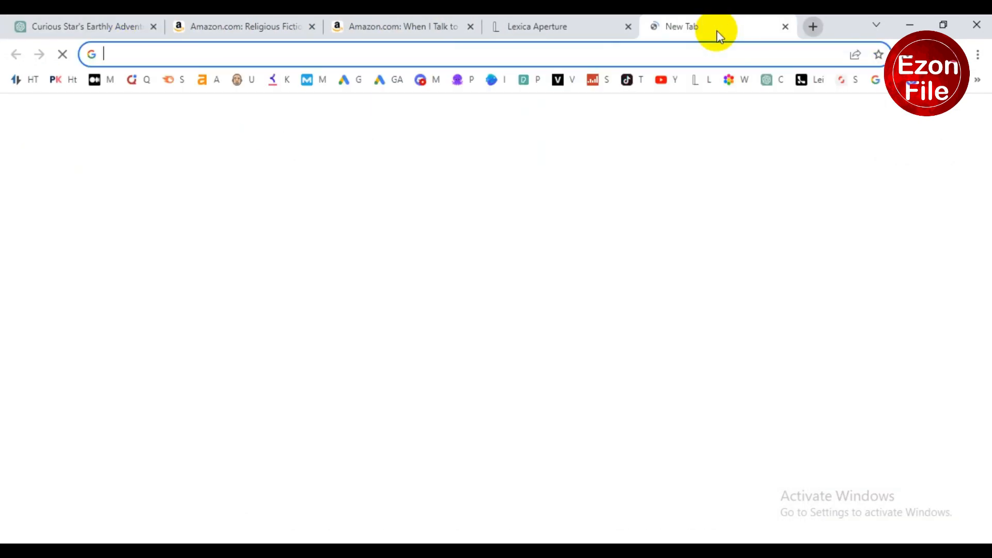
{"action": "type", "text": "amazo"}
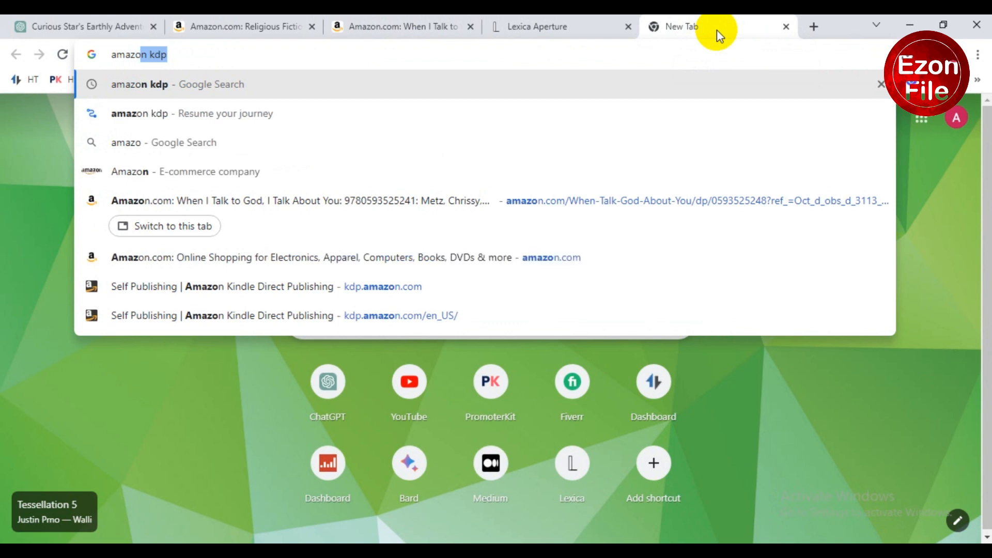
{"action": "type", "text": "n kdp"}
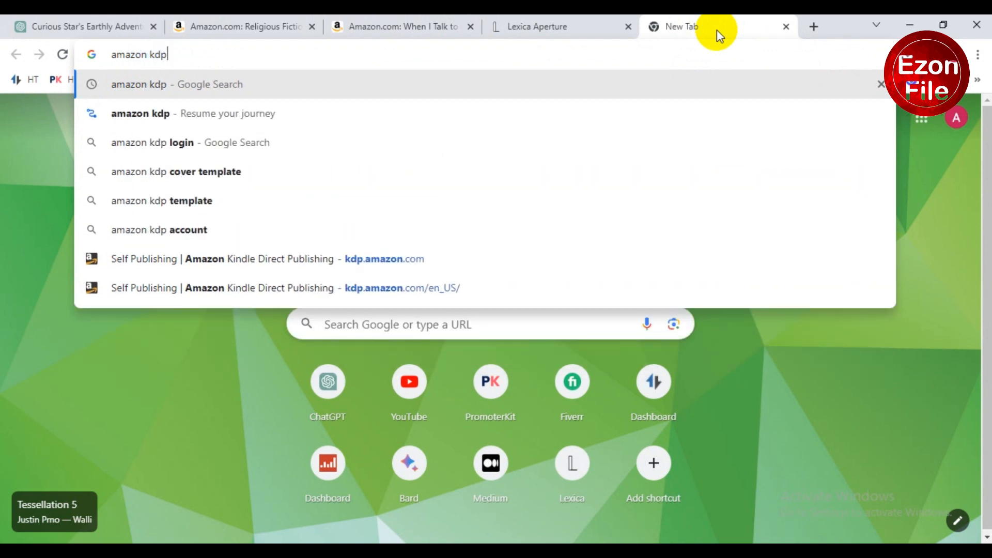
{"action": "key", "text": "Return"}
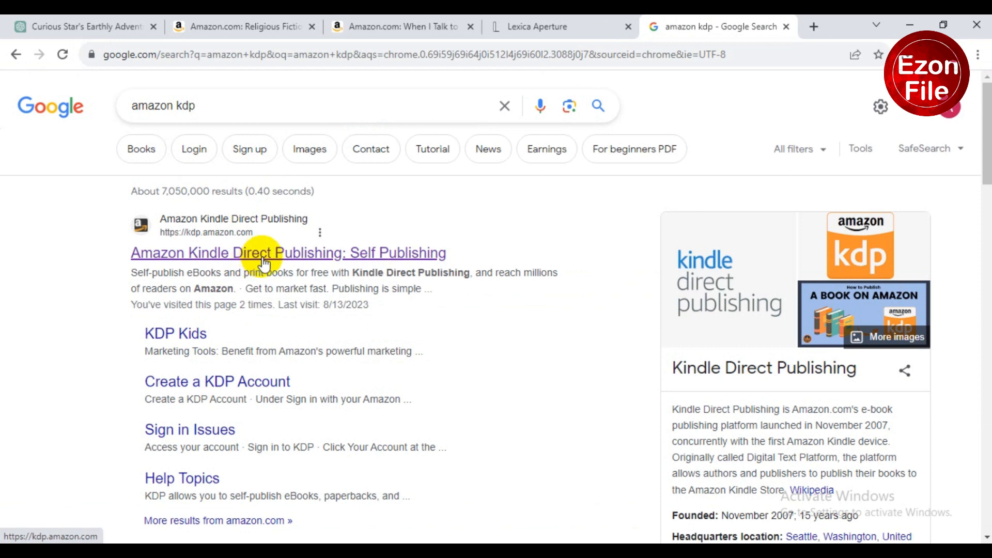
{"action": "left_click", "coordinate": [333, 258]}
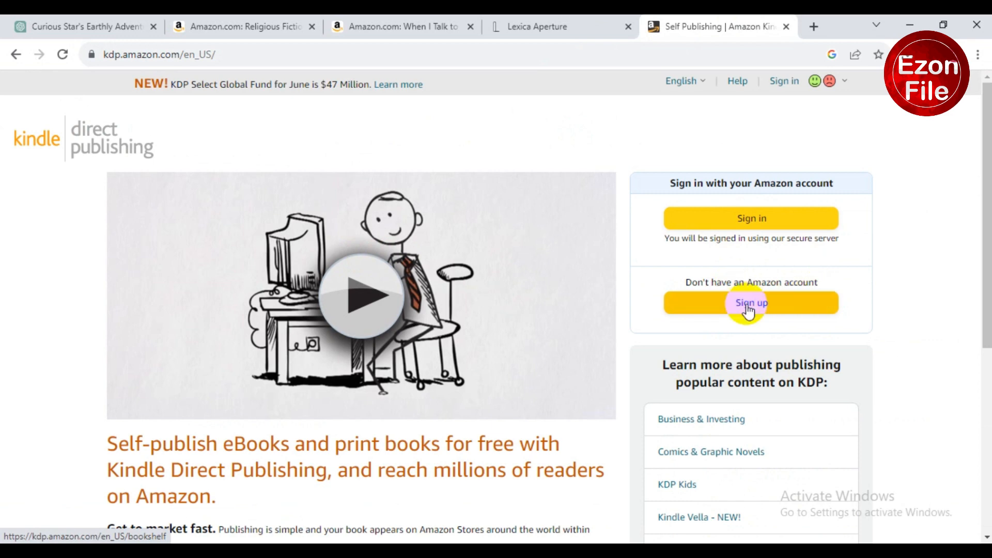
- Examine the Kindle Direct Publishing home page for its sign-up options and self-publishing benefits
{"action": "scroll", "coordinate": [549, 300], "scroll_direction": "down", "scroll_amount": 1}
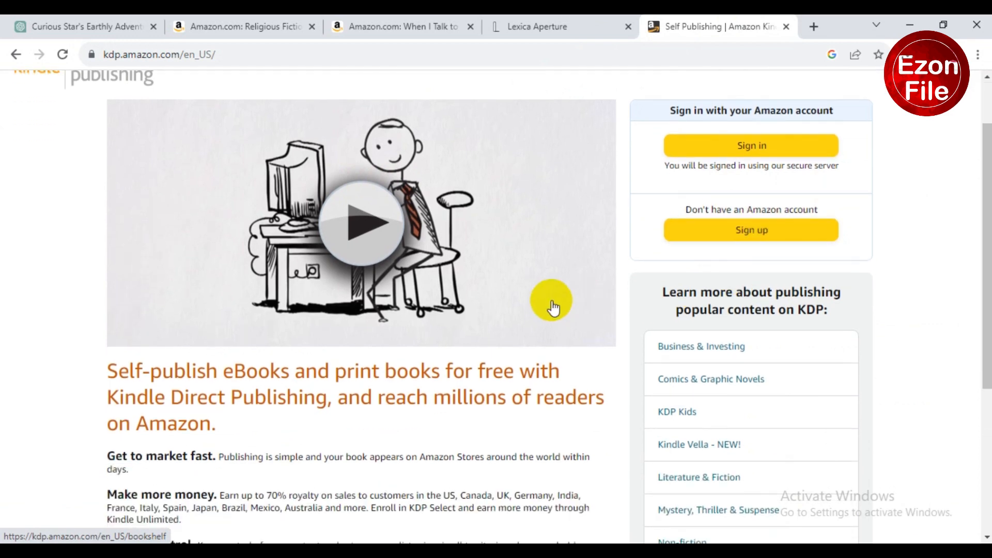
{"action": "scroll", "coordinate": [517, 306], "scroll_direction": "down", "scroll_amount": 5}
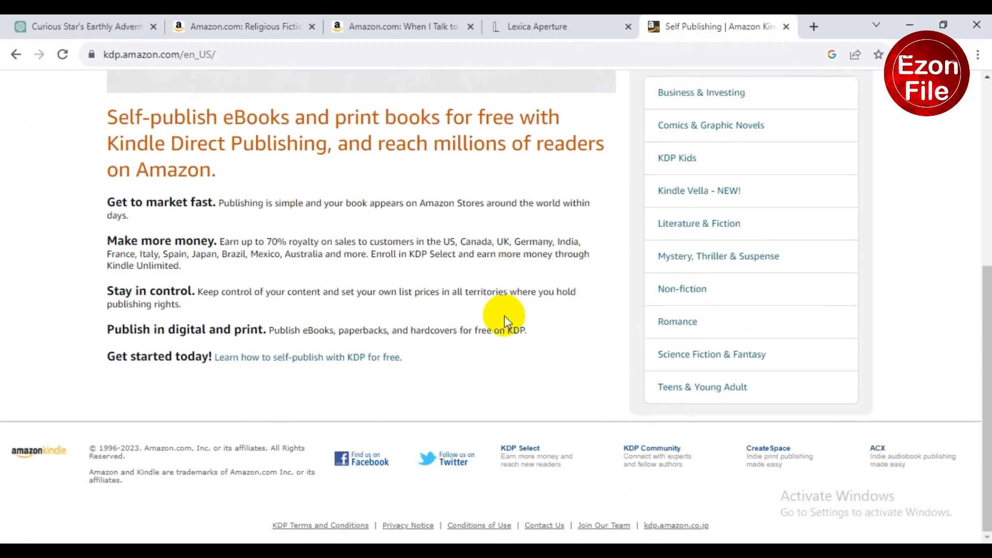
{"action": "scroll", "coordinate": [504, 315], "scroll_direction": "up", "scroll_amount": 6}
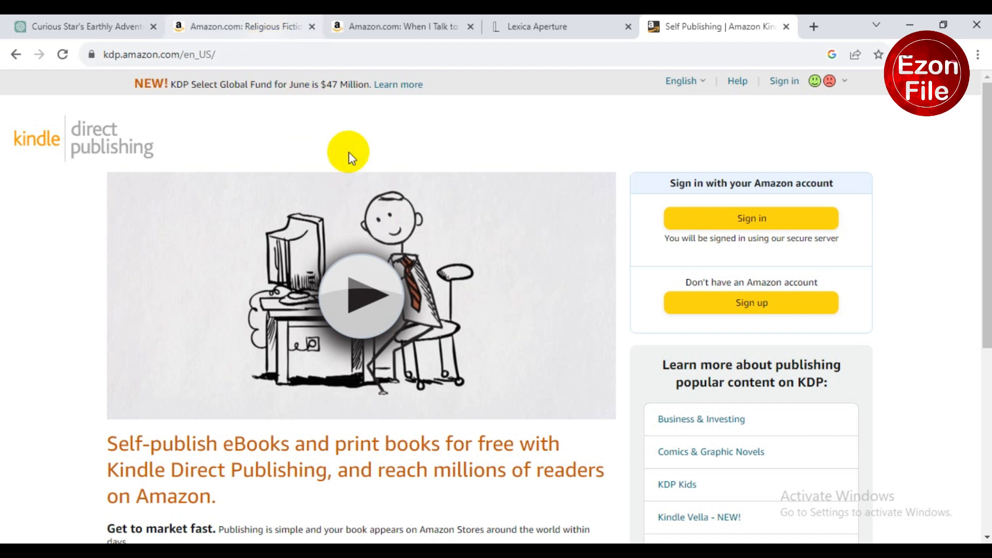
{"action": "left_click", "coordinate": [383, 192]}
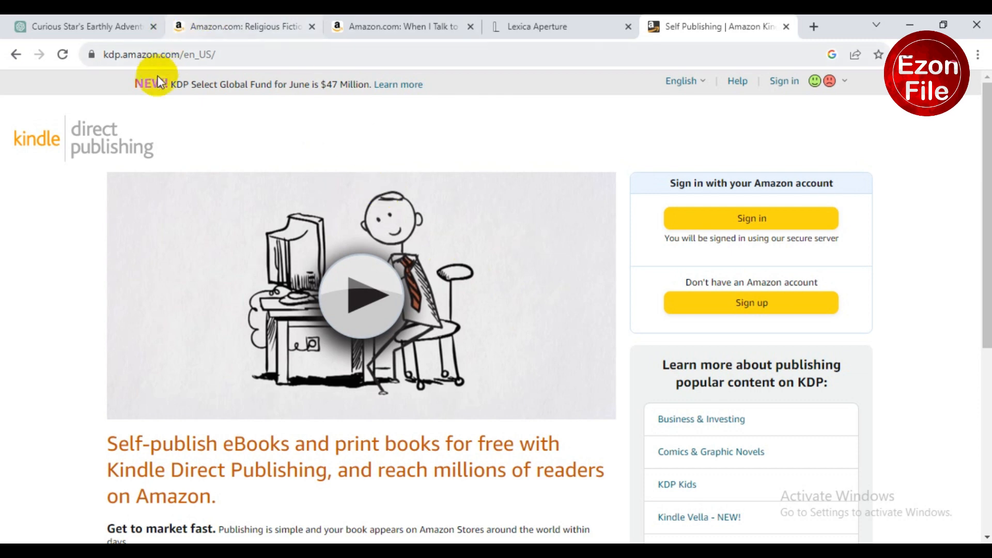
- Revisit the ChatGPT story, the Lexica images and the Canva book pages, and return to the Kindle Direct Publishing page
{"action": "left_click", "coordinate": [57, 30]}
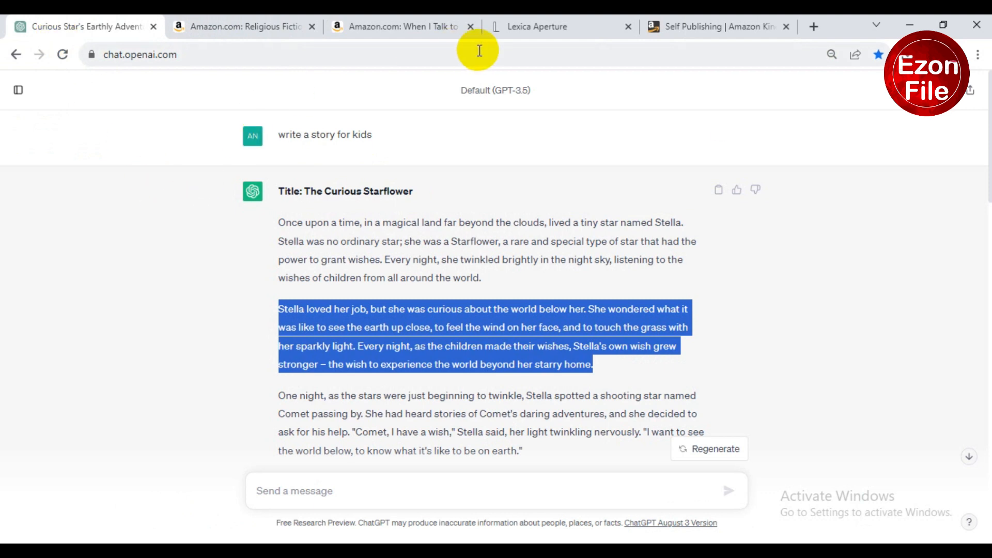
{"action": "left_click", "coordinate": [572, 28]}
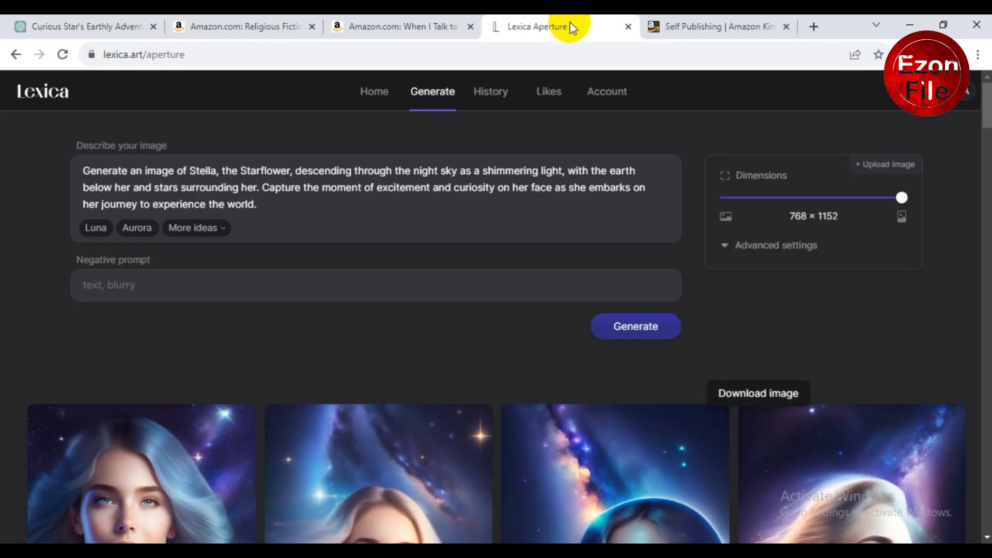
{"action": "left_click", "coordinate": [87, 23]}
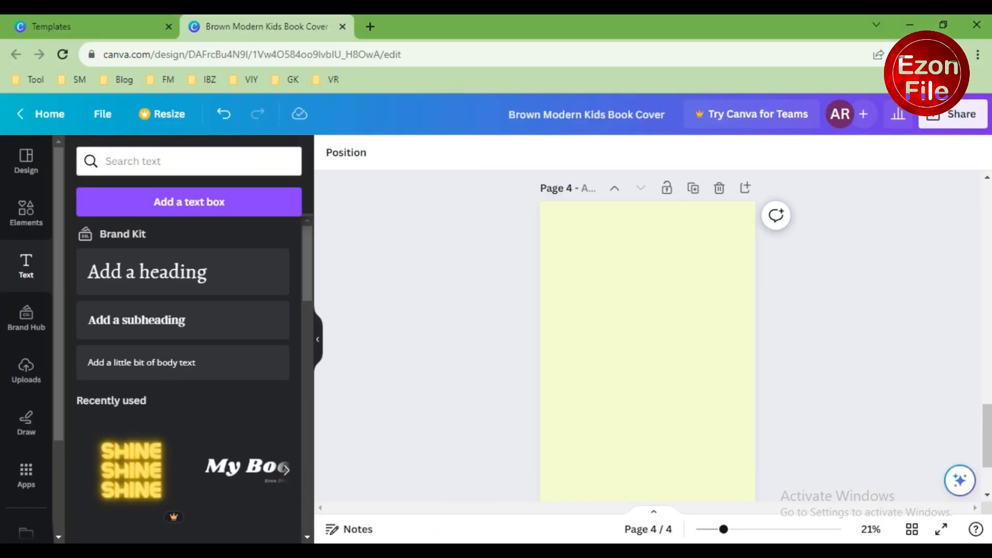
{"action": "scroll", "coordinate": [525, 408], "scroll_direction": "up", "scroll_amount": 5}
{"action": "scroll", "coordinate": [524, 408], "scroll_direction": "up", "scroll_amount": 10}
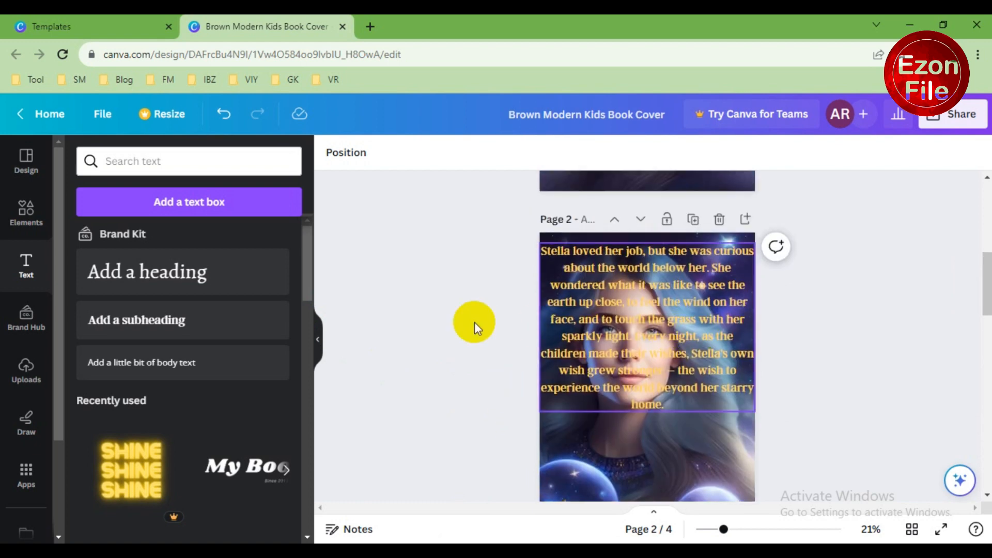
{"action": "scroll", "coordinate": [457, 370], "scroll_direction": "up", "scroll_amount": 5}
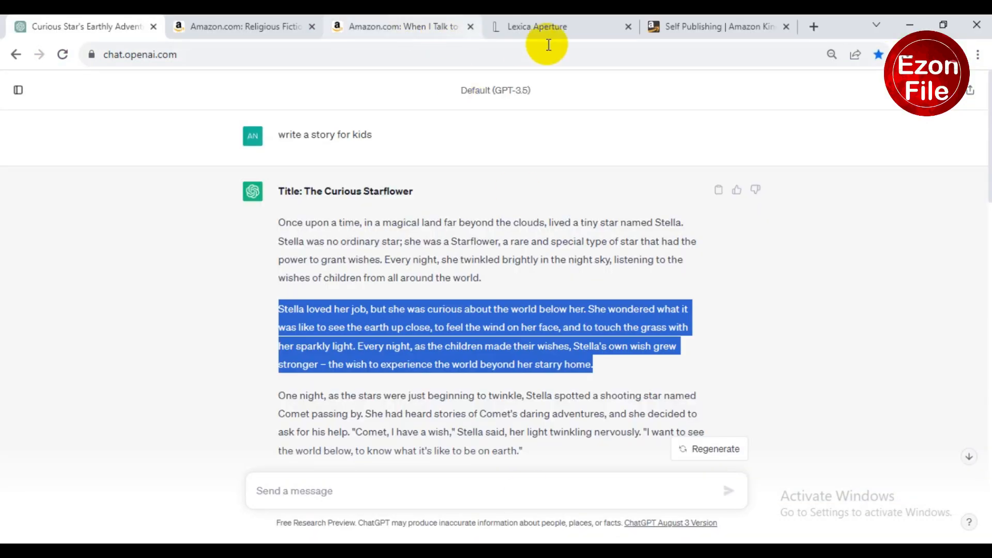
{"action": "left_click", "coordinate": [690, 23]}
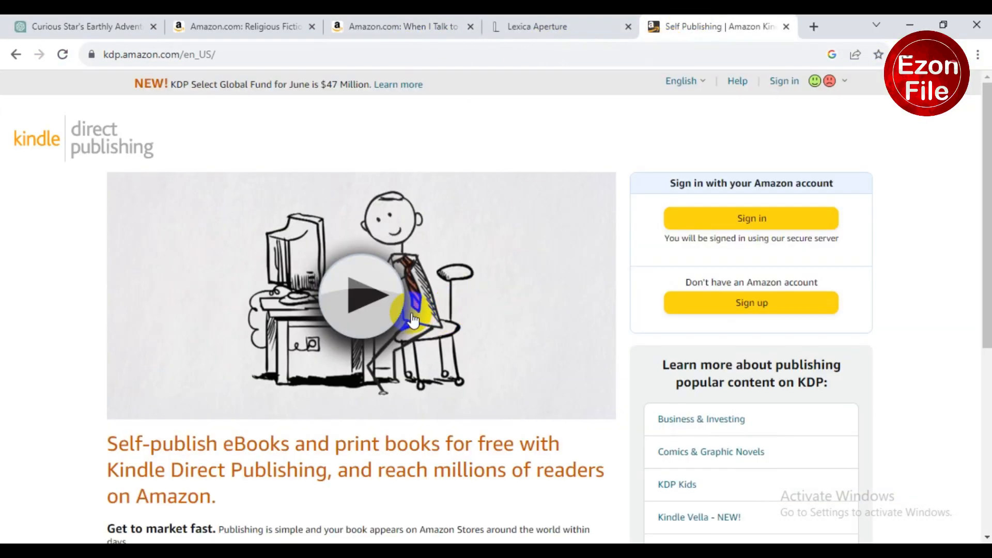